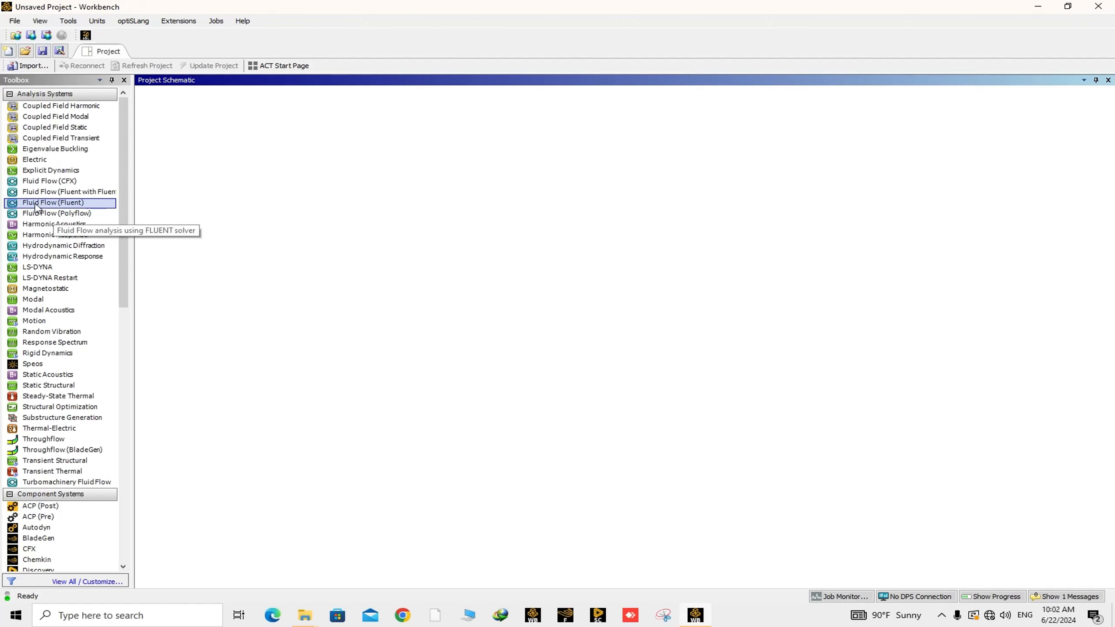
Add a Fluid Flow (Fluent) analysis system to the project schematic and open its geometry in SpaceClaim
left_click_drag(36, 208, 216, 147)
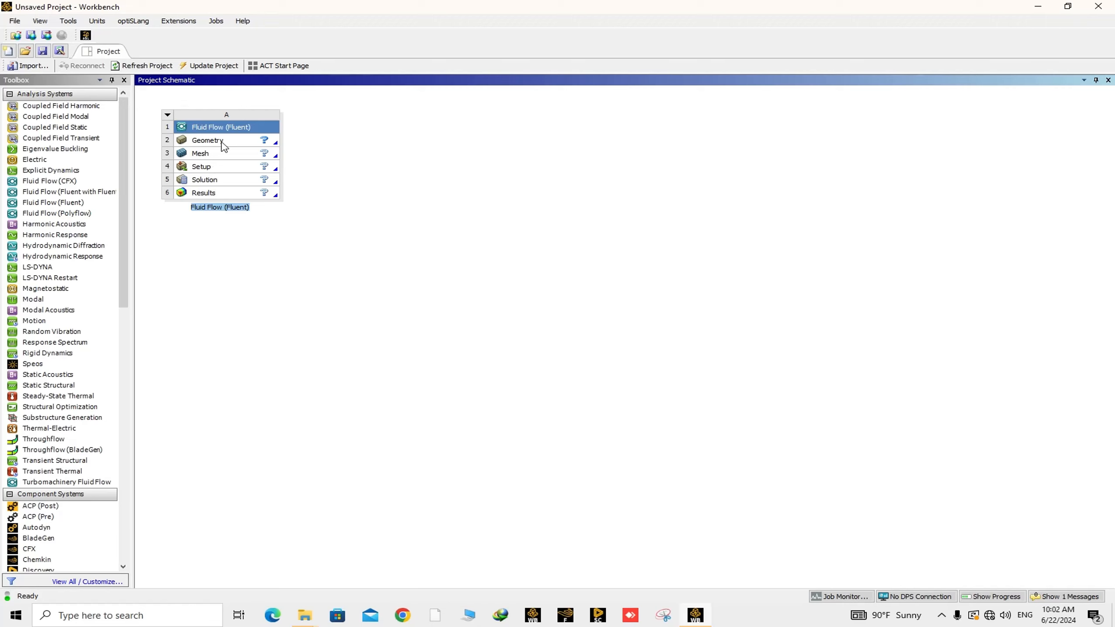
left_click(222, 140)
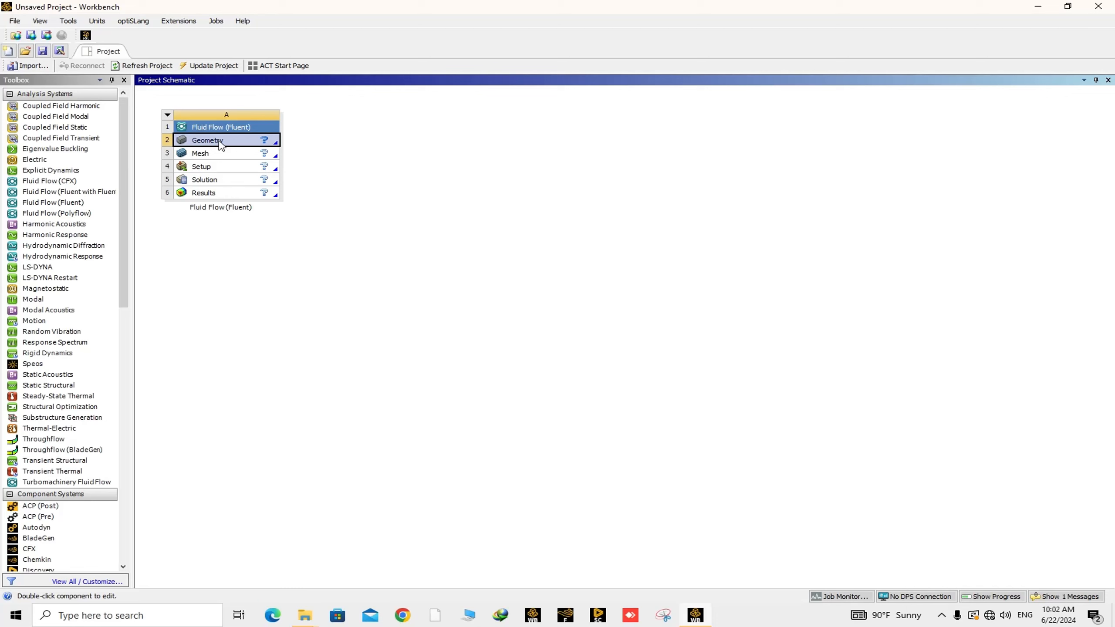
right_click(221, 145)
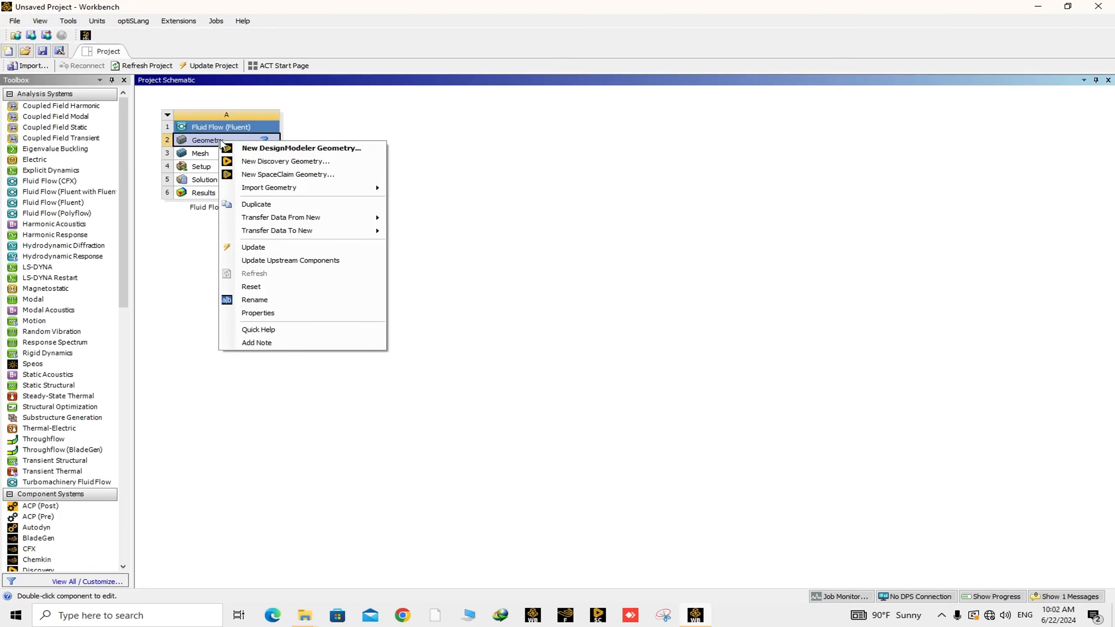
left_click(287, 174)
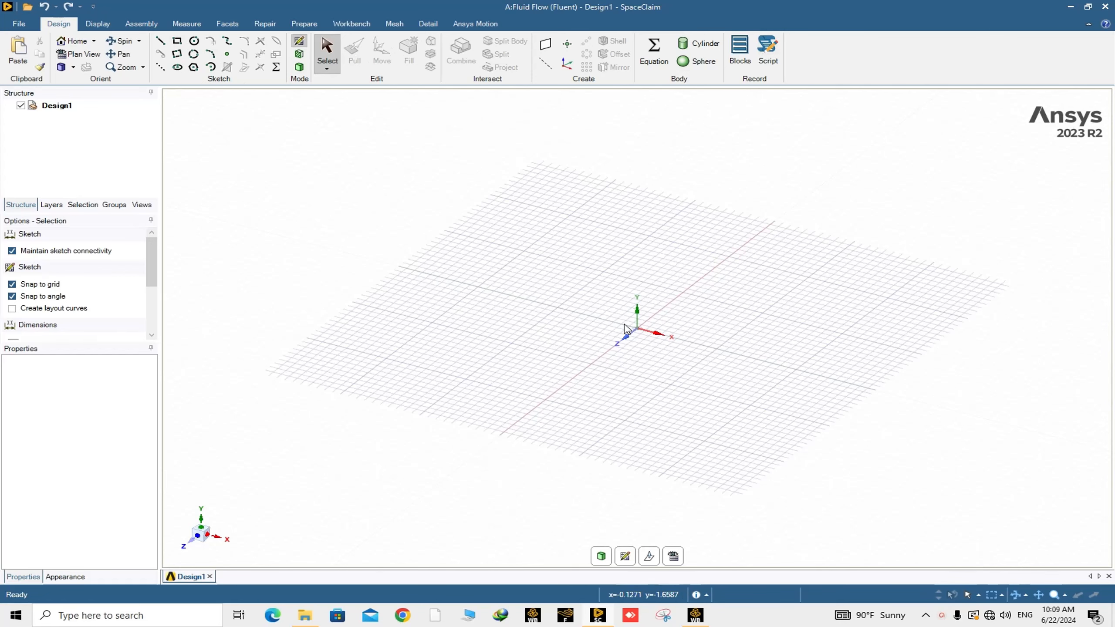
Sketch a 15 mm line from the origin along the X axis
scroll(624, 324, "up", 2)
scroll(624, 325, "down", 3)
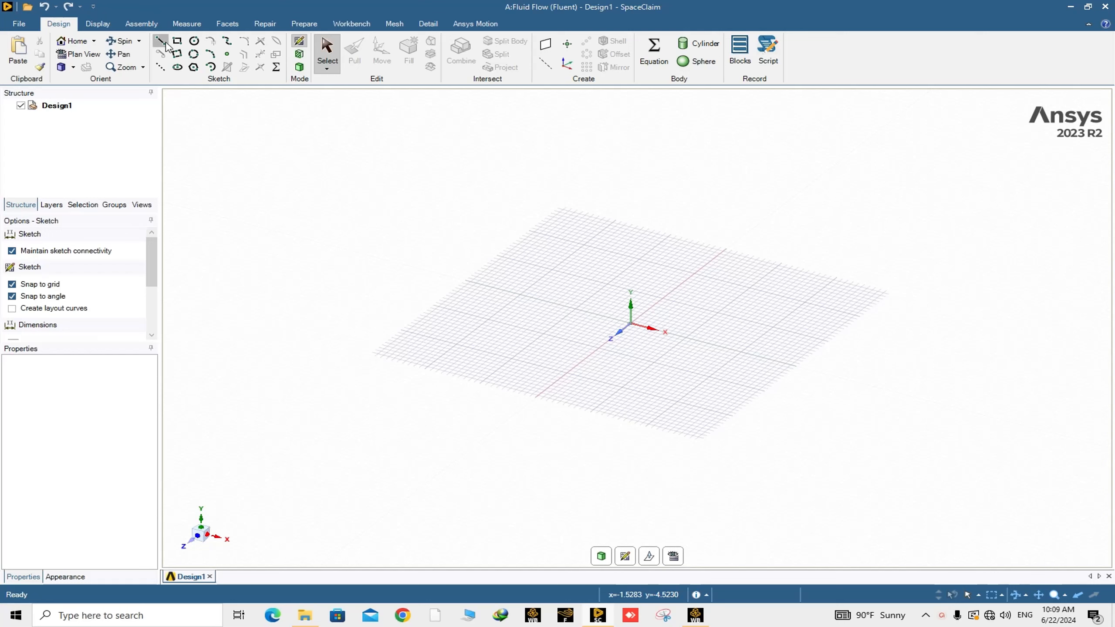
left_click(160, 42)
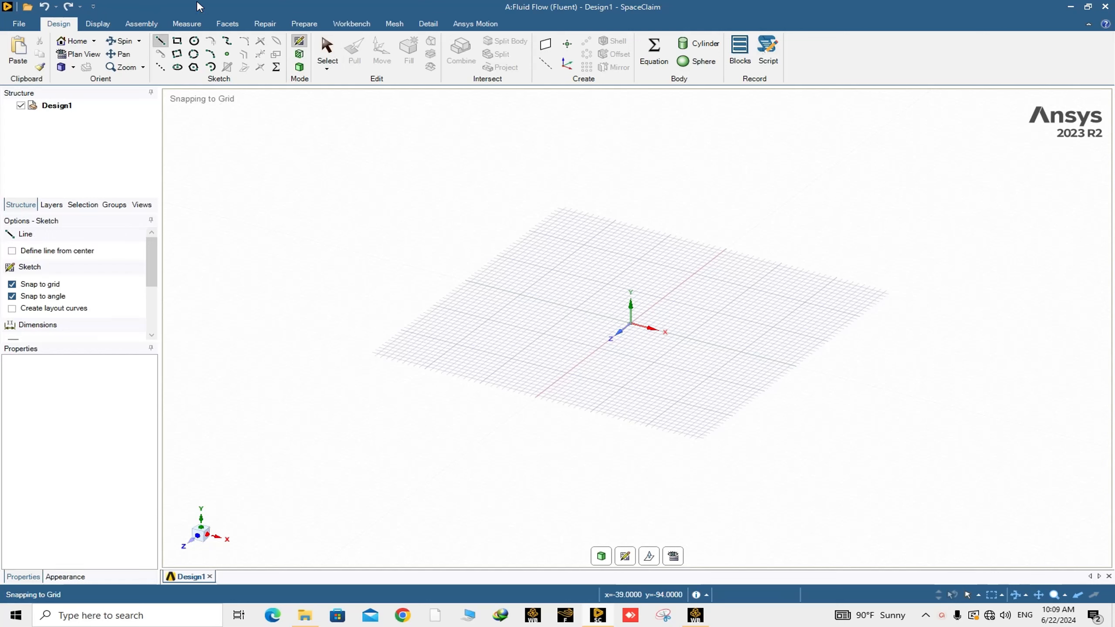
left_click(632, 326)
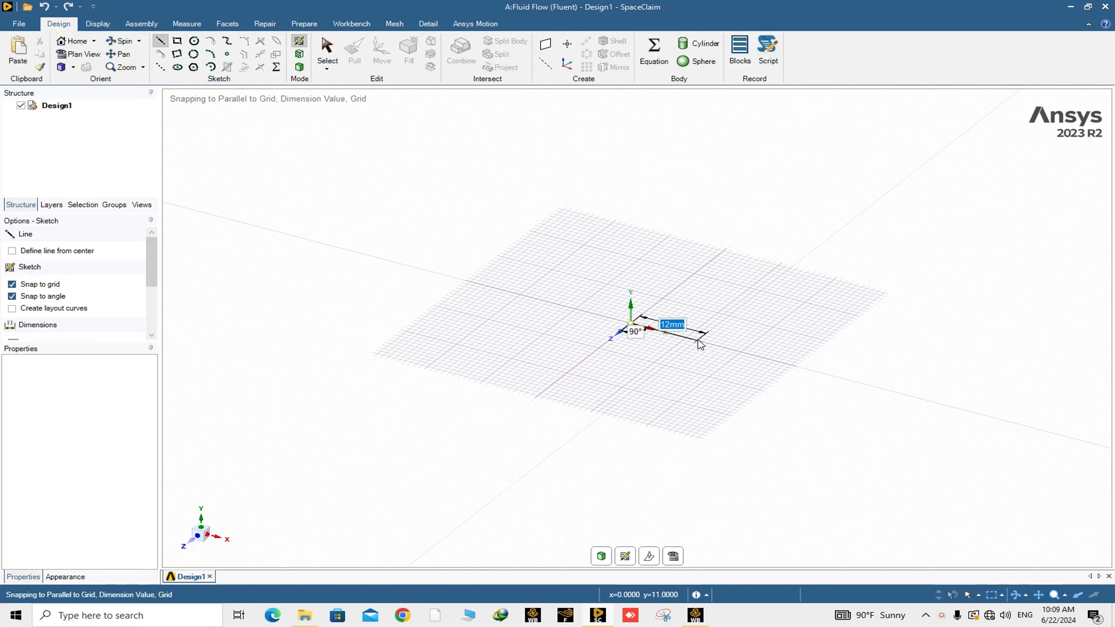
type("15")
key("Return")
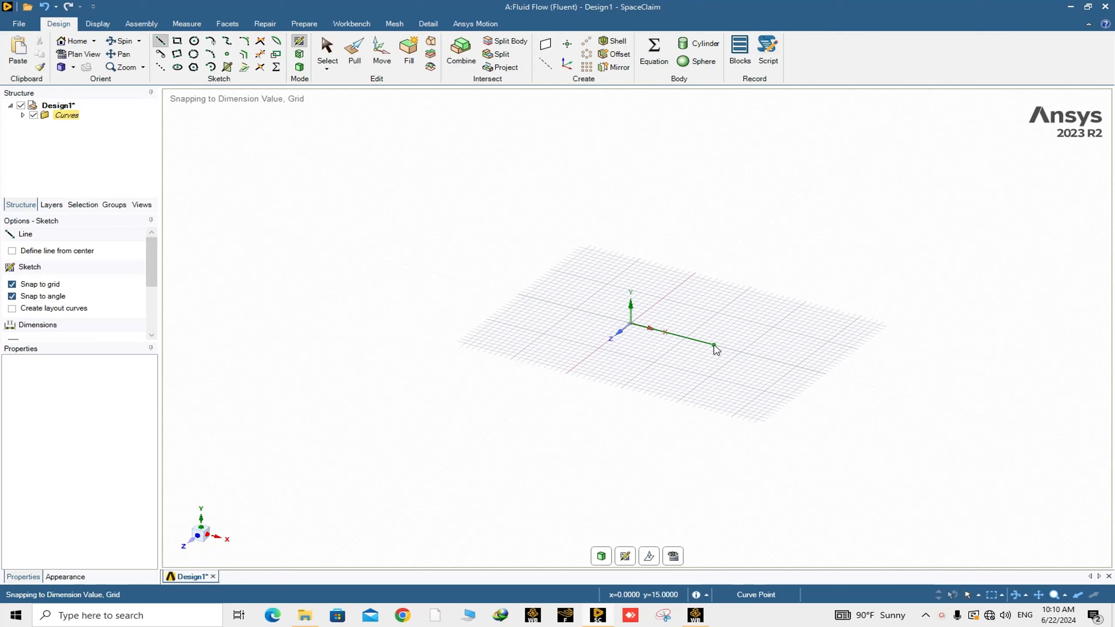
Set up a Pull revolve of the sketched line about the Y axis with the right-handed Revolve helix option enabled
scroll(714, 347, "up", 2)
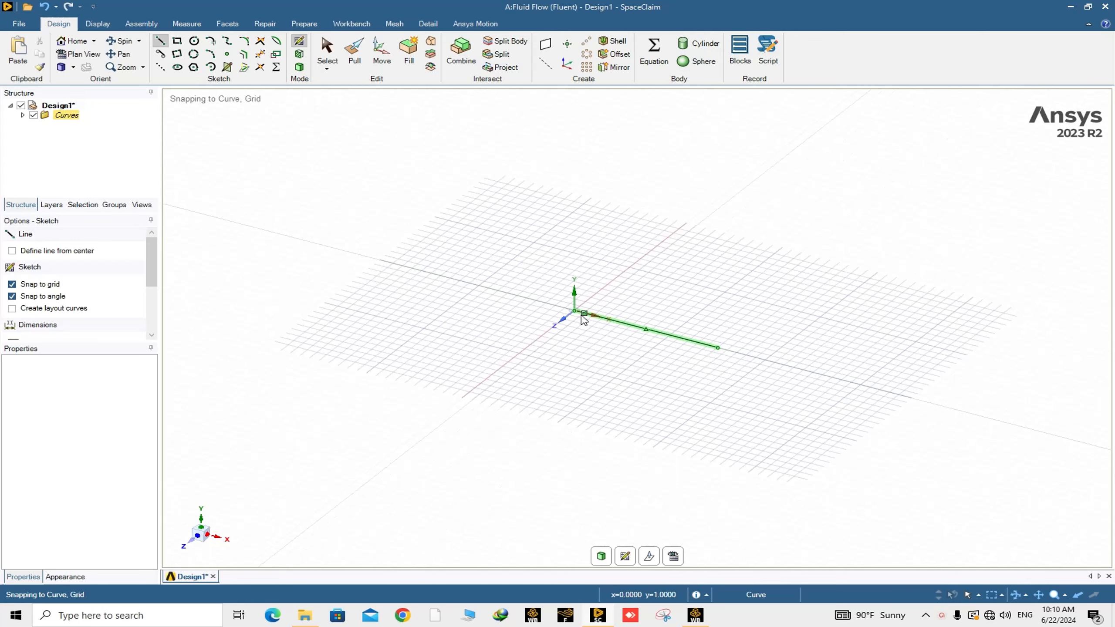
scroll(666, 348, "up", 2)
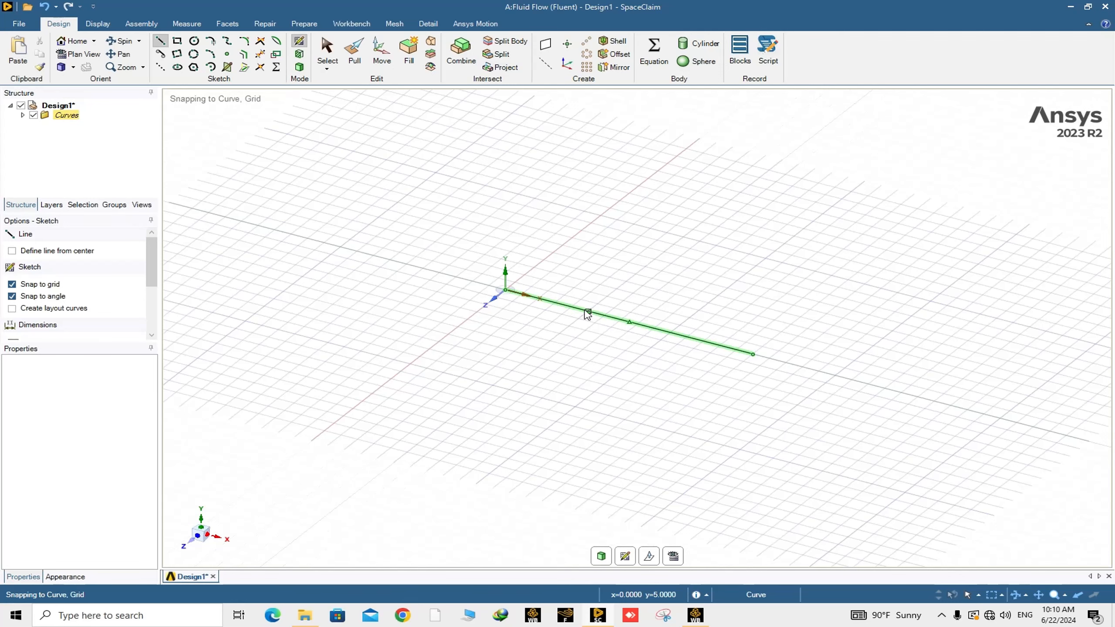
scroll(587, 313, "up", 1)
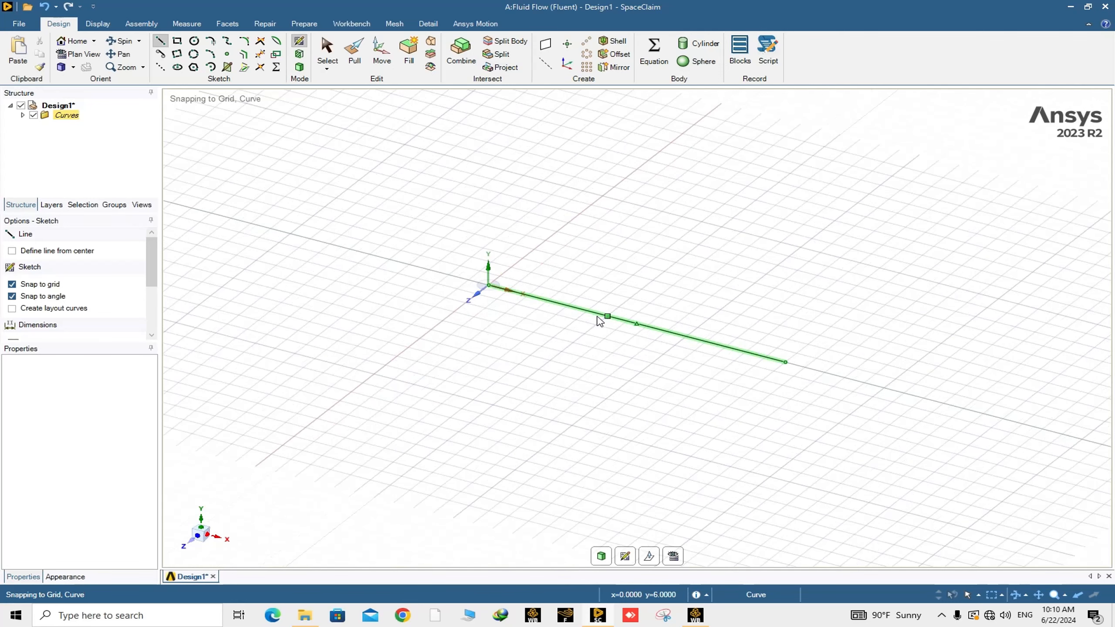
scroll(600, 321, "down", 3)
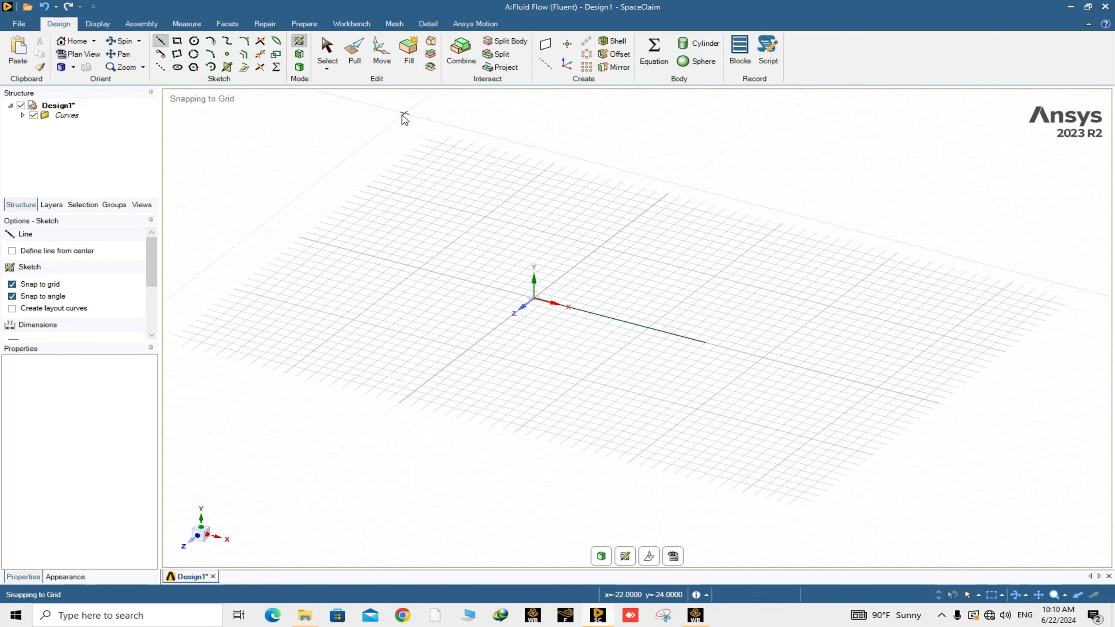
left_click(356, 55)
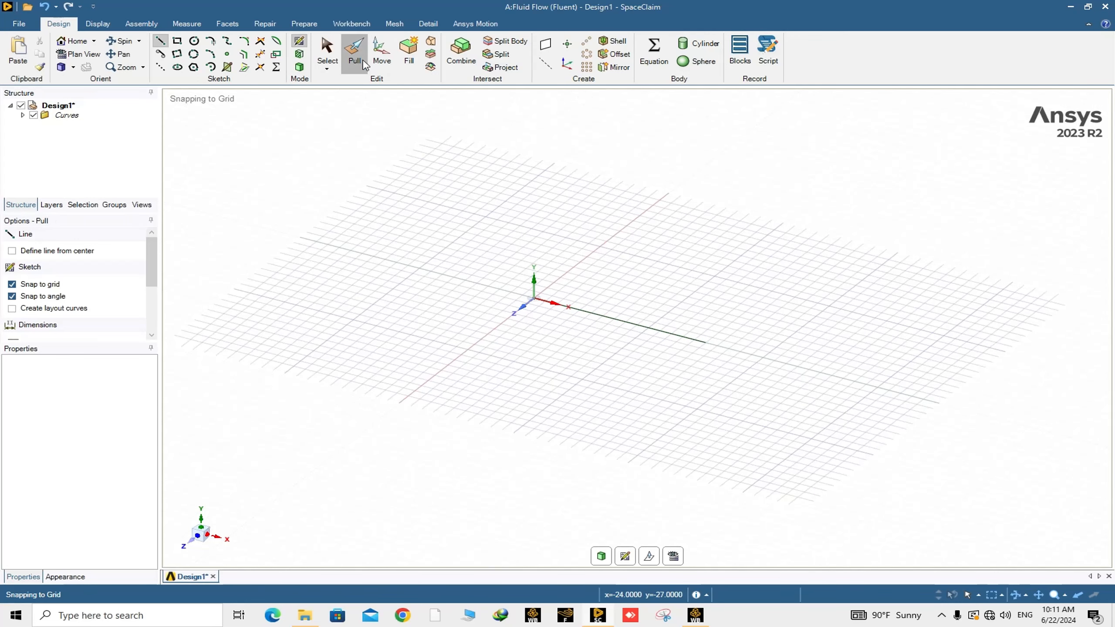
left_click(592, 316)
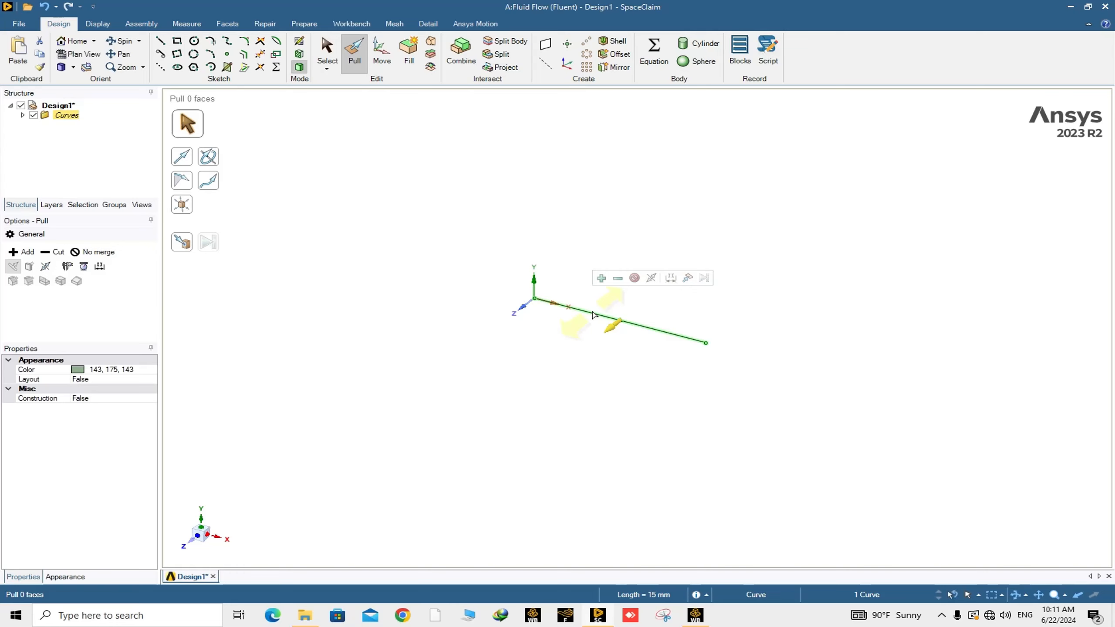
left_click(211, 161)
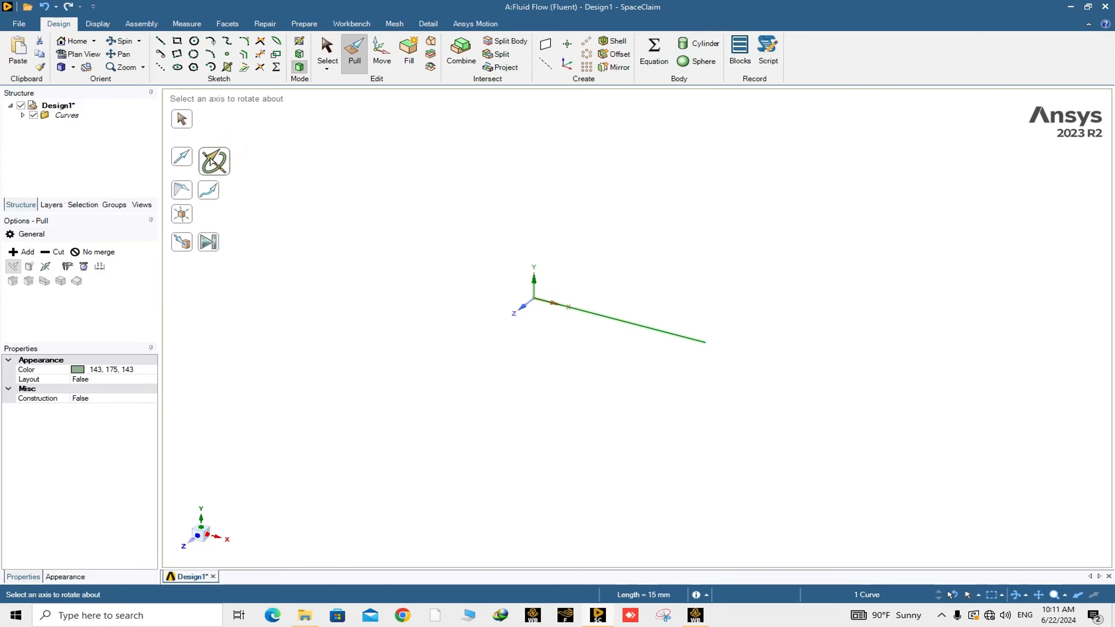
left_click(535, 283)
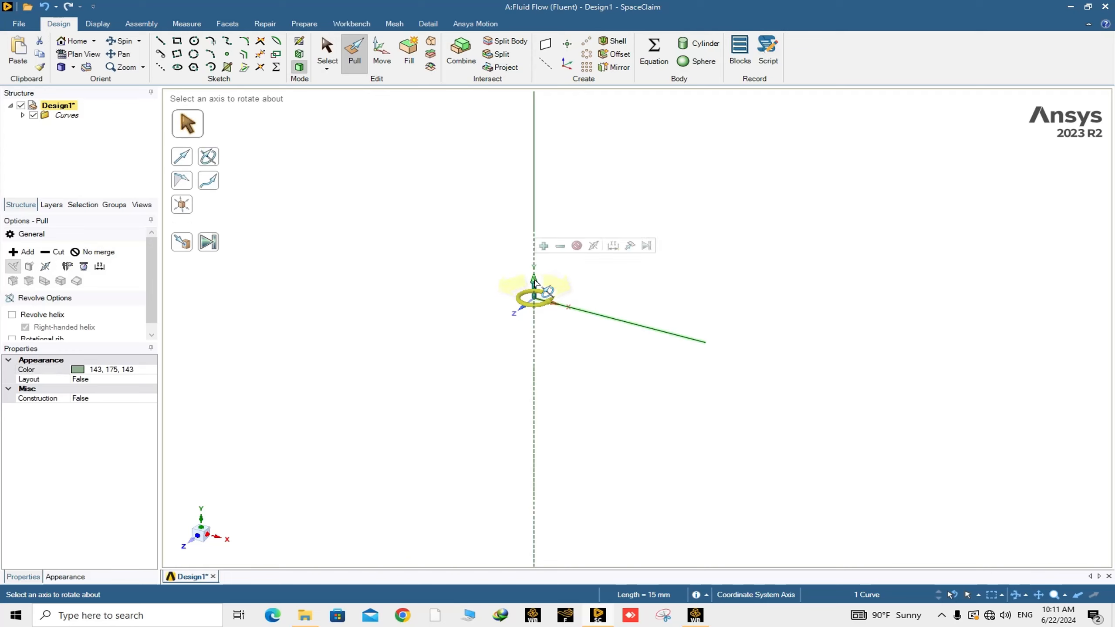
left_click(535, 283)
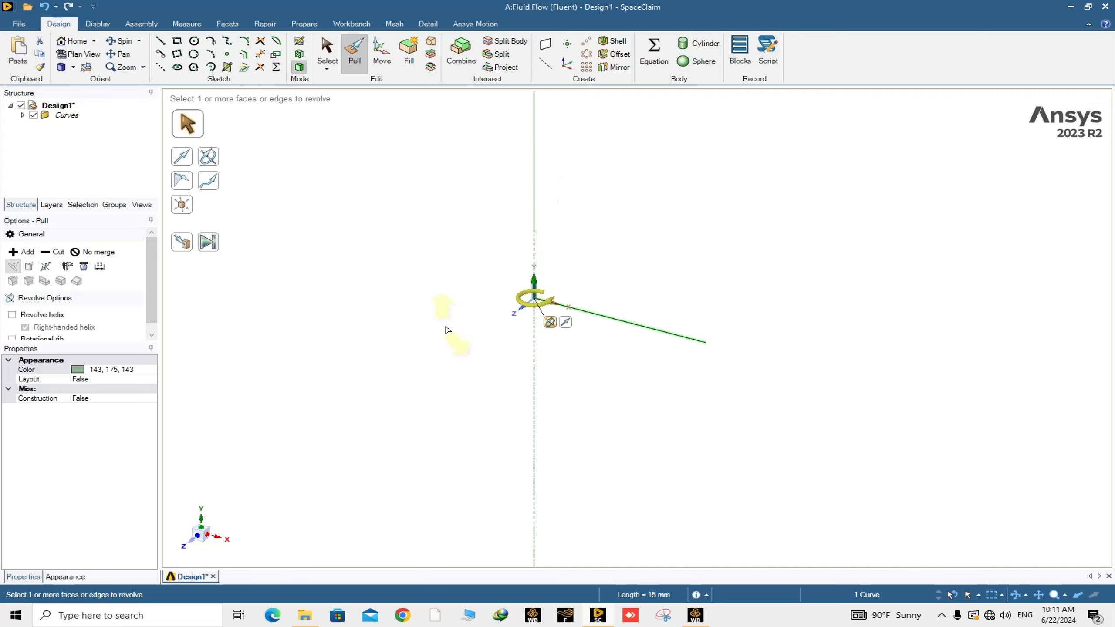
scroll(10, 318, "down", 1)
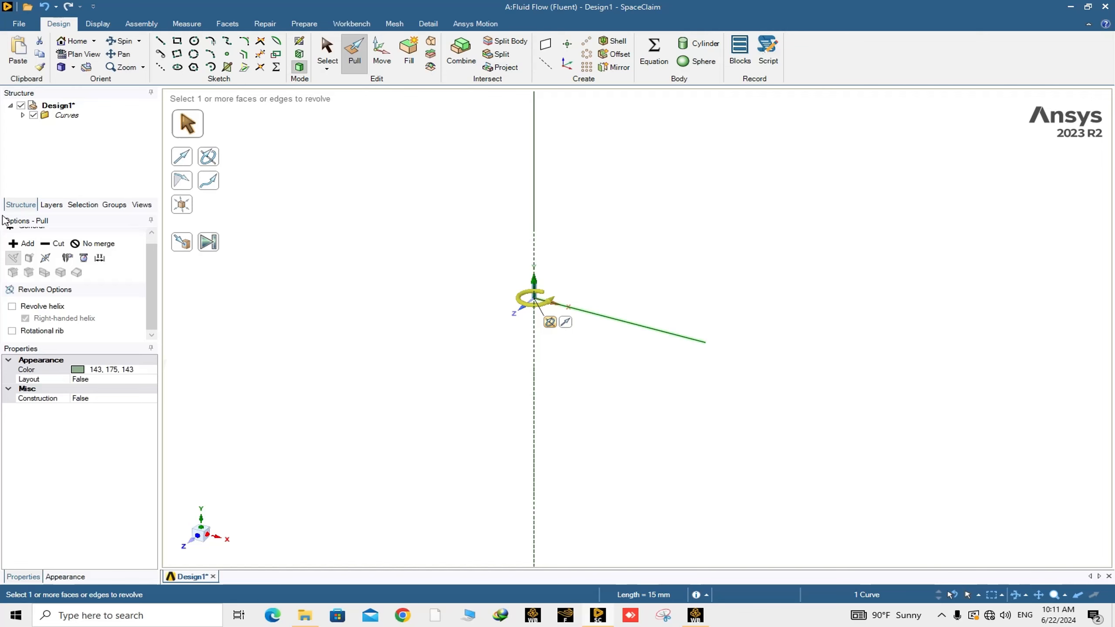
left_click(12, 306)
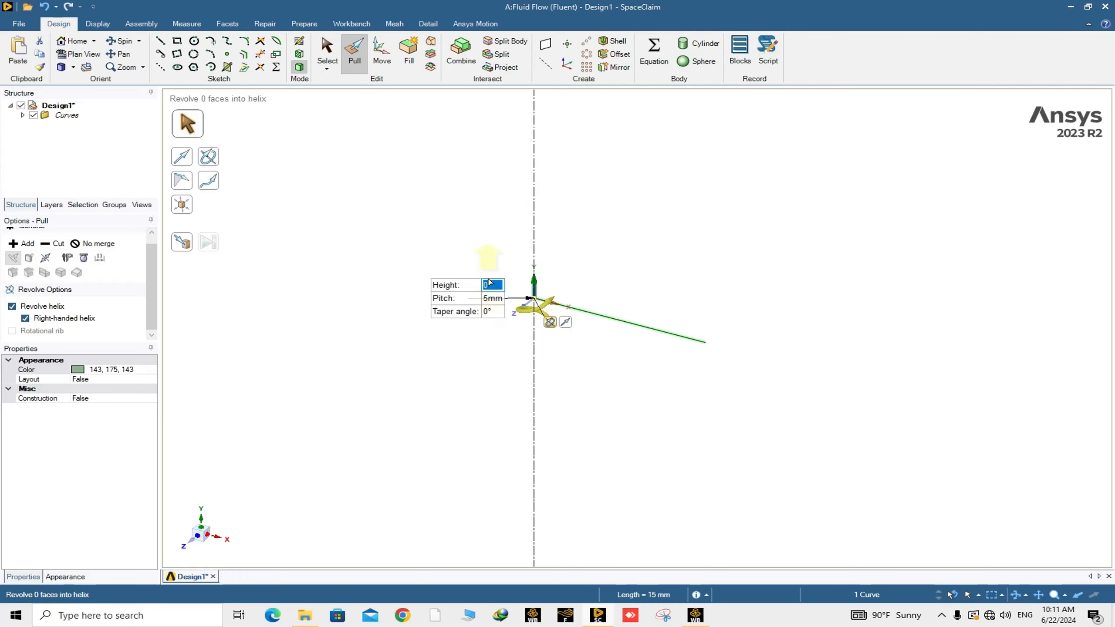
Revolve the line into a helical surface with a height of 2500 mm and a pitch of 110 mm
type("2500")
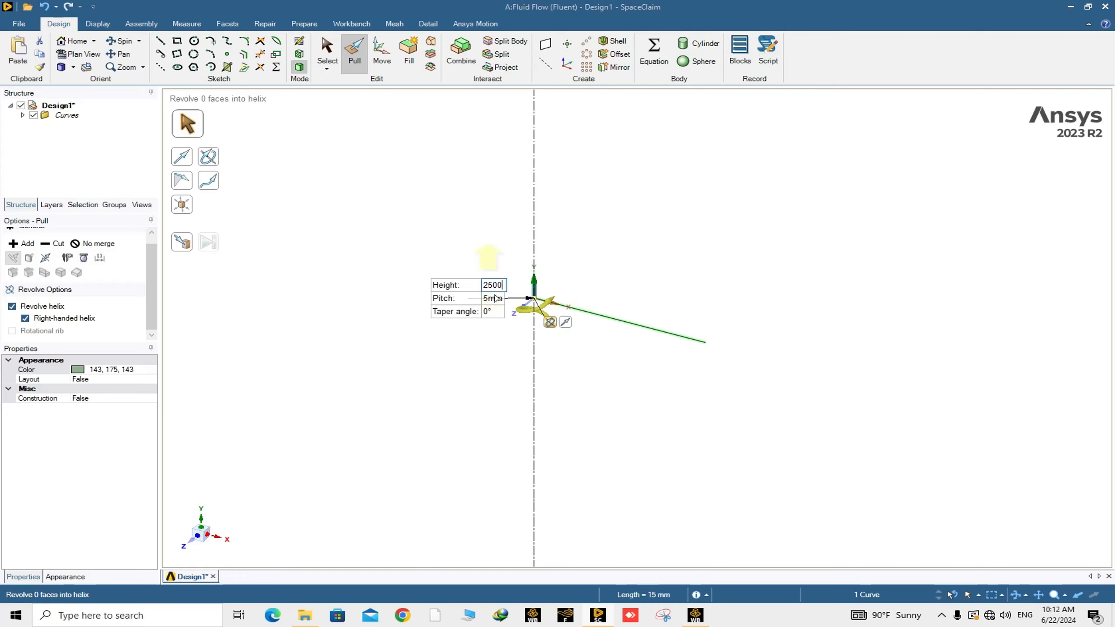
key("Return")
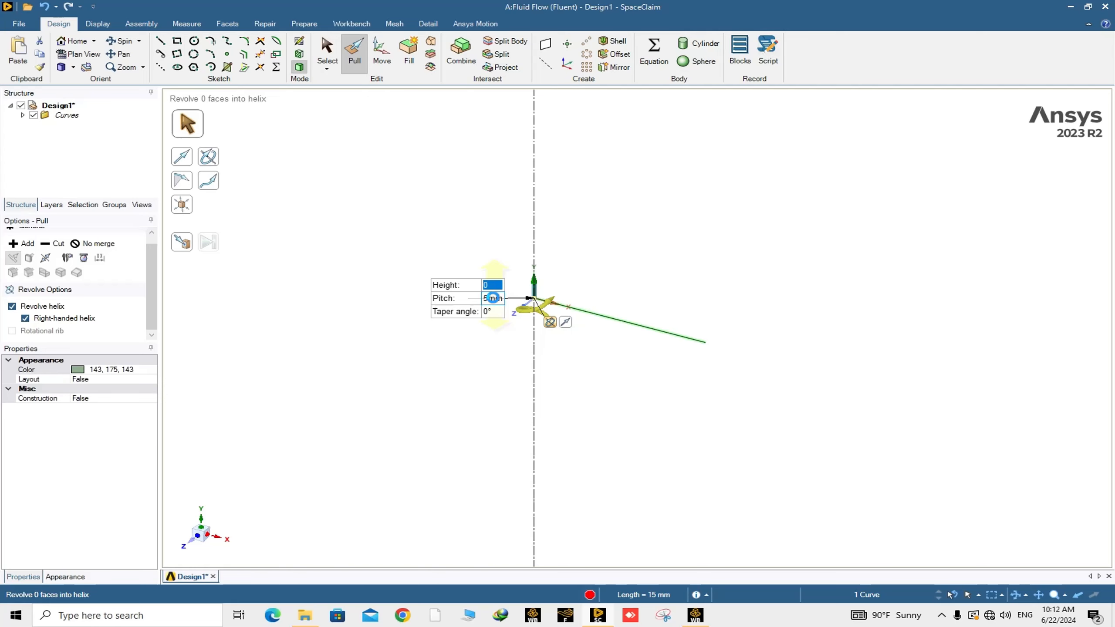
type("25")
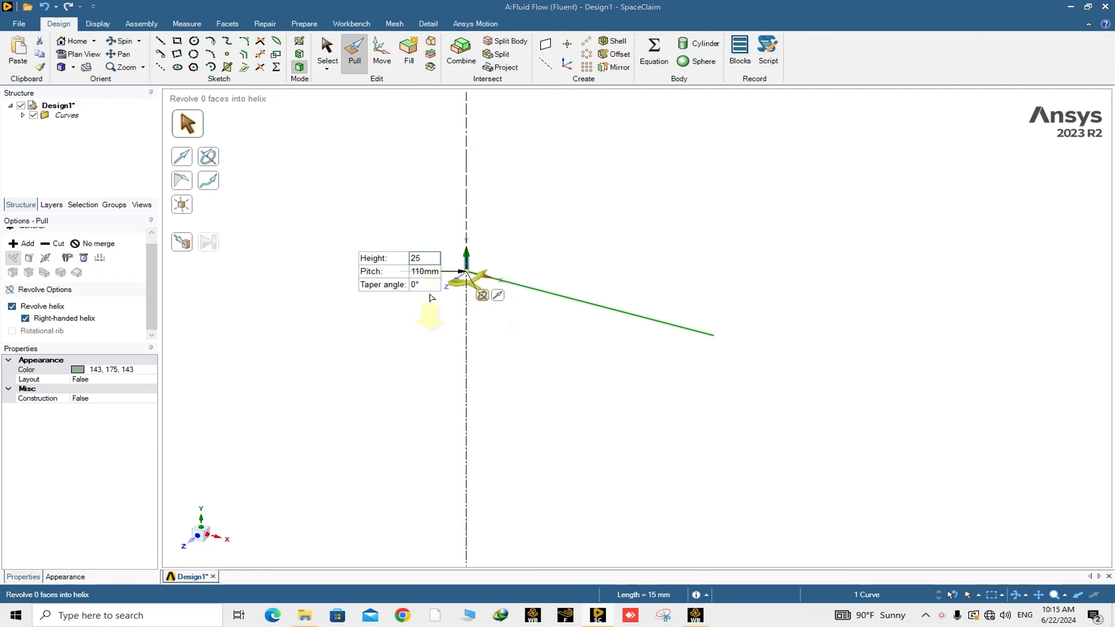
type("00")
key("Return")
Extrude the helical surface's straight central edge 15 mm to the opposite side of the axis and finish the Pull operation
scroll(558, 256, "down", 8)
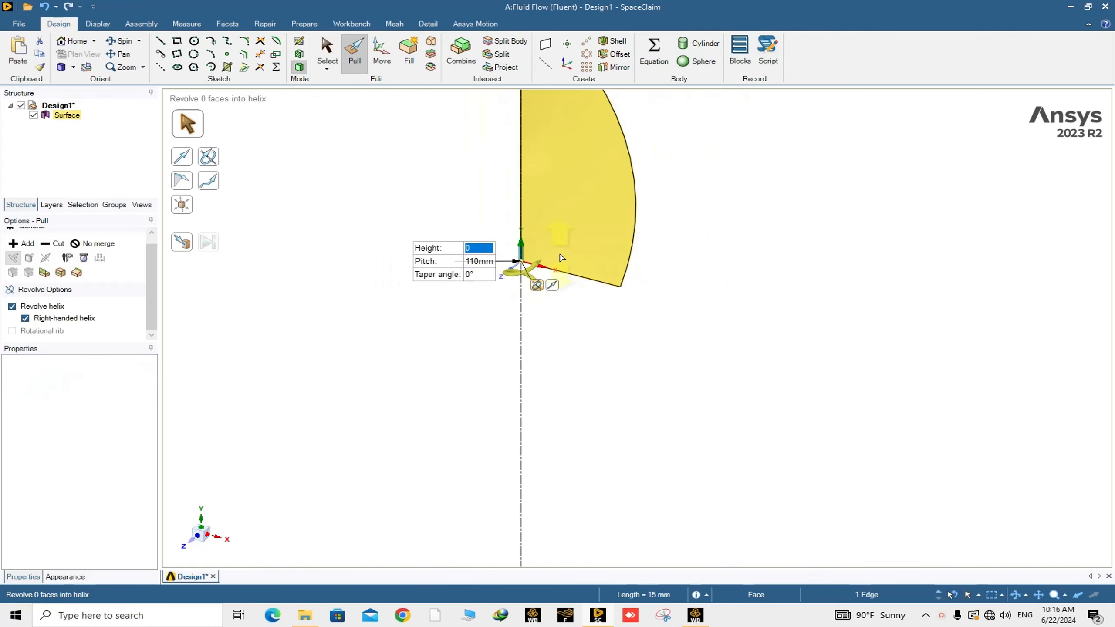
middle_click_drag(584, 196, 532, 410, "shift")
scroll(543, 404, "up", 2)
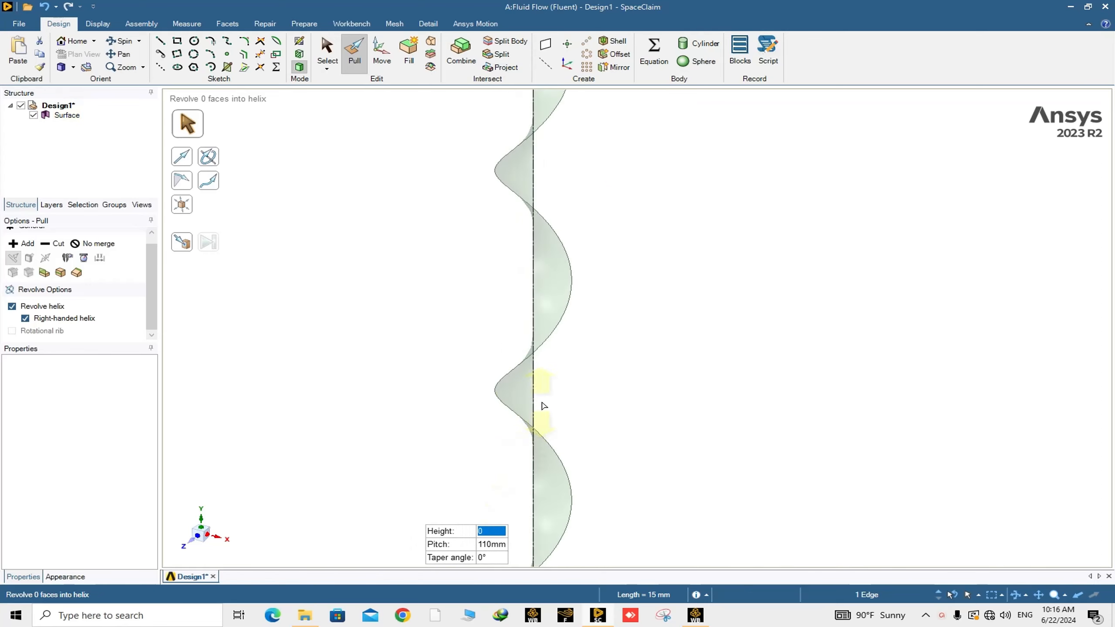
scroll(543, 403, "down", 6)
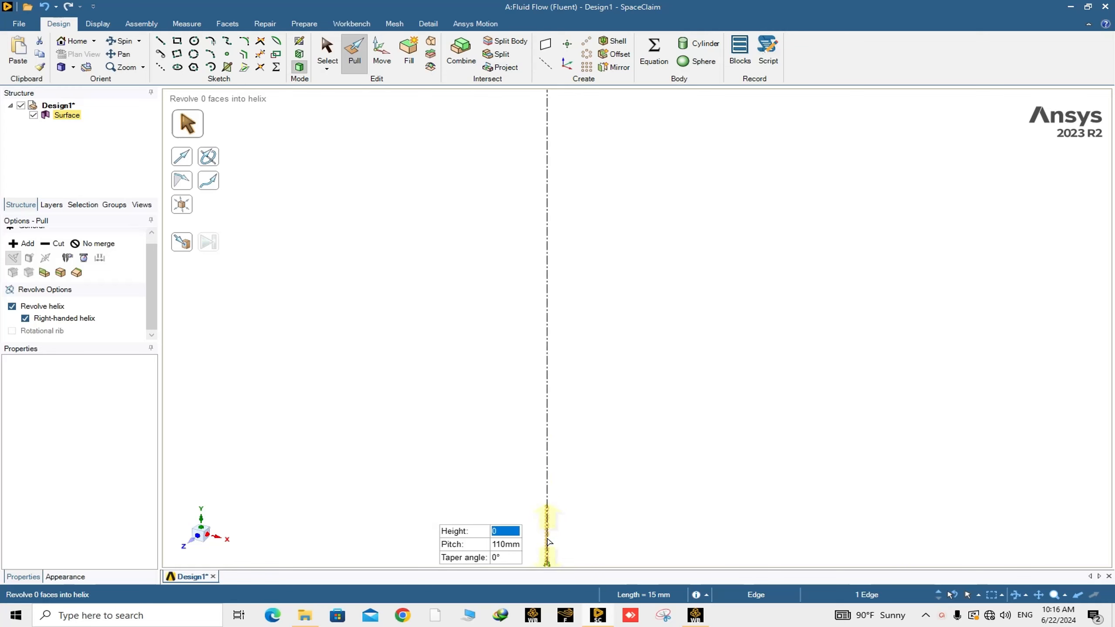
middle_click_drag(553, 534, 586, 438, "shift")
scroll(584, 437, "up", 5)
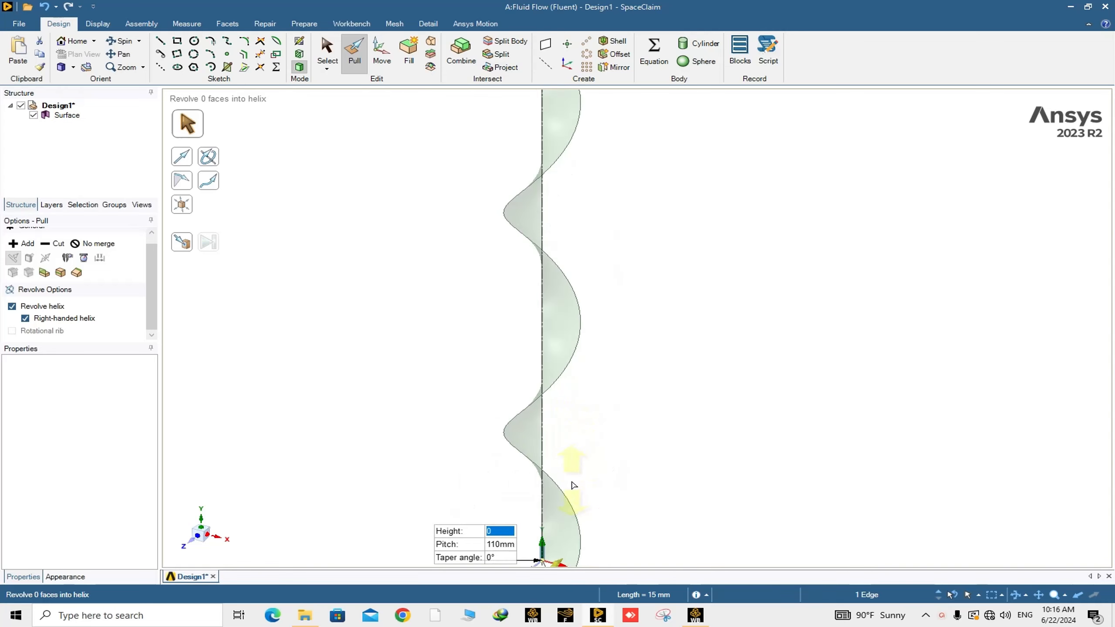
mouse_move(572, 485)
middle_mouse_down()
mouse_move(603, 468)
mouse_move(587, 469)
middle_mouse_up()
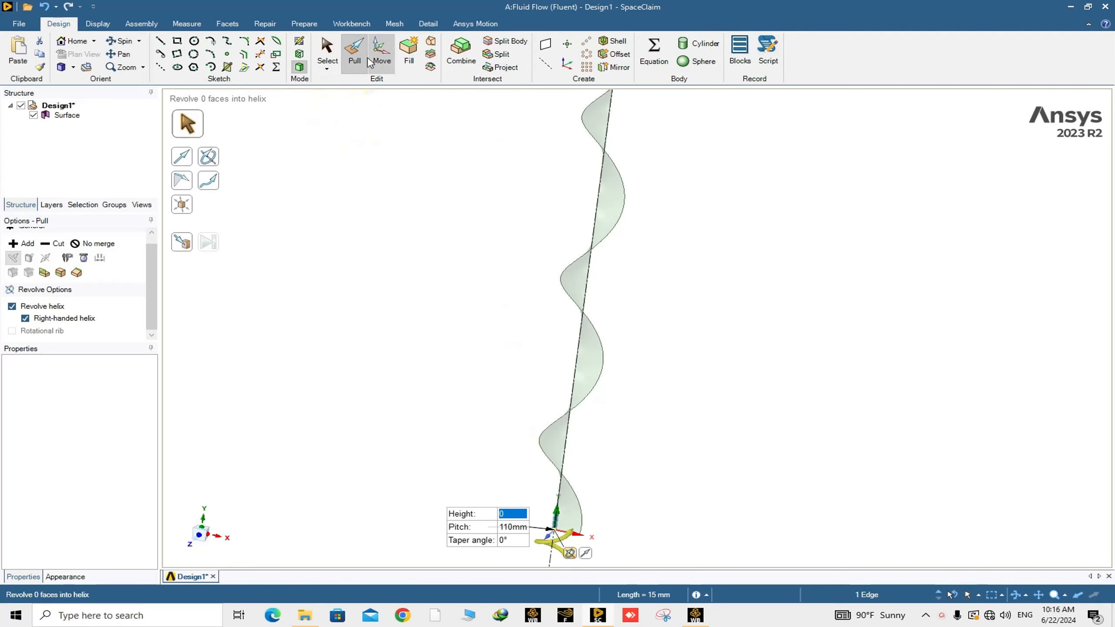
left_click(563, 473)
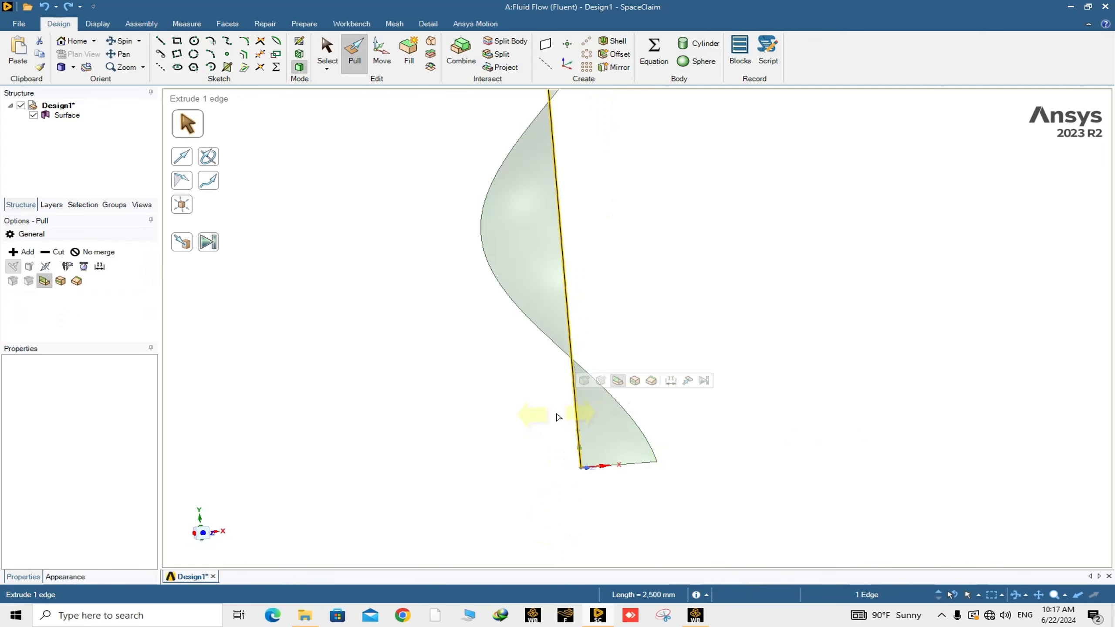
left_click_drag(570, 417, 659, 416)
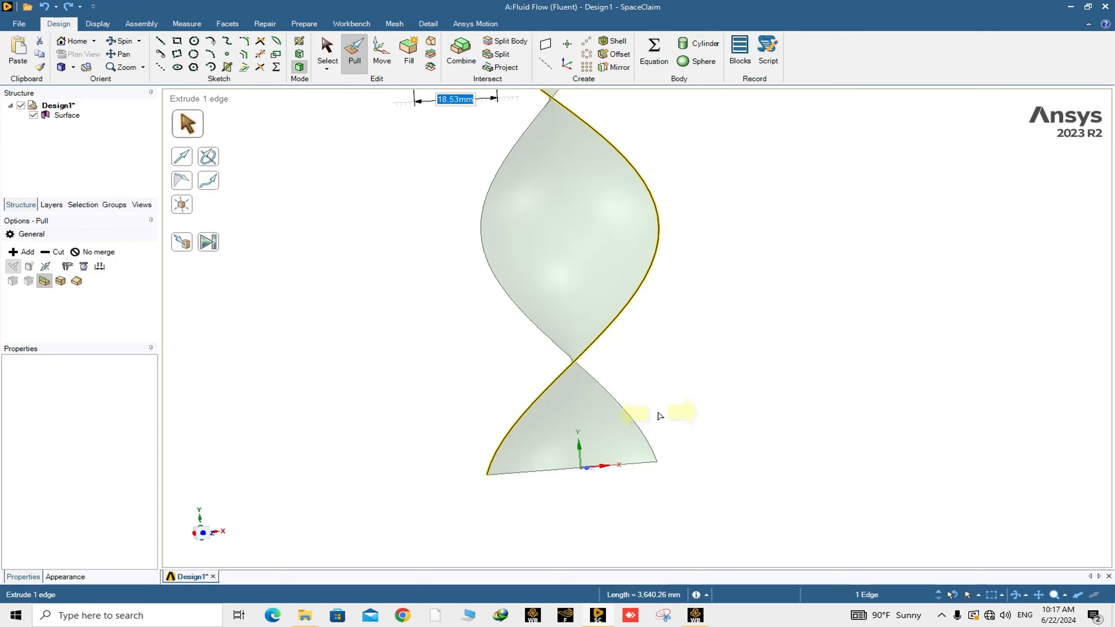
type("15")
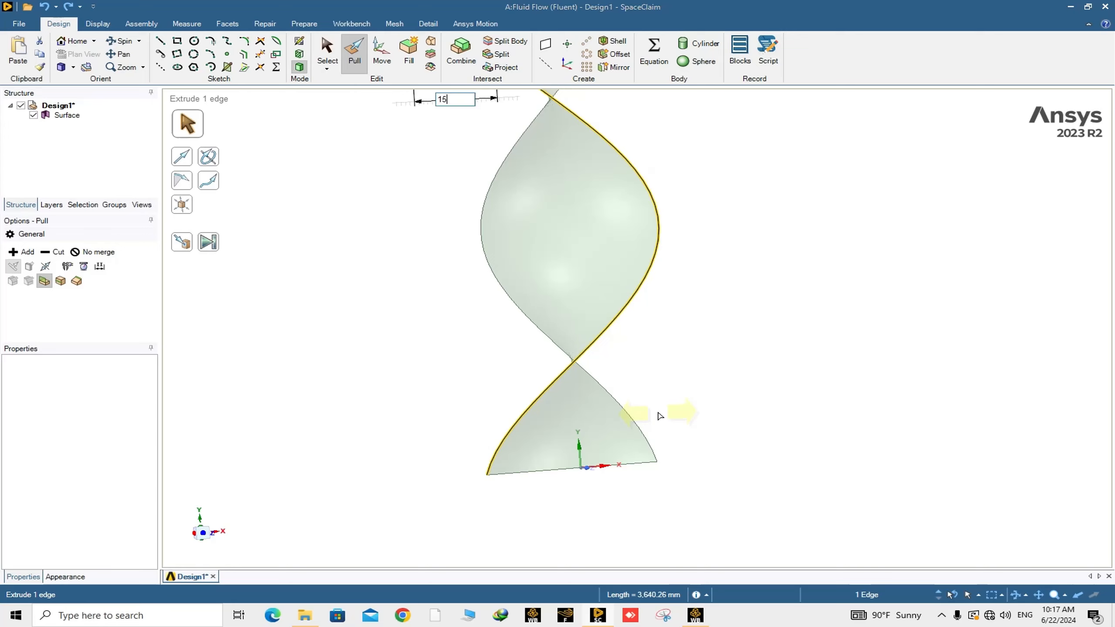
key("Return")
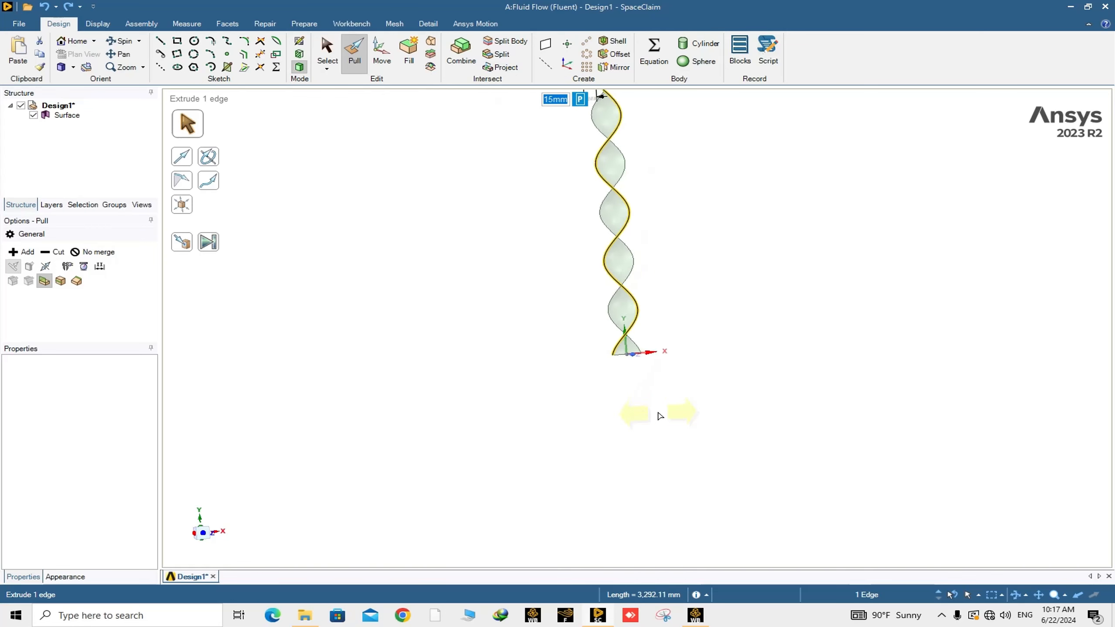
scroll(656, 267, "up", 4)
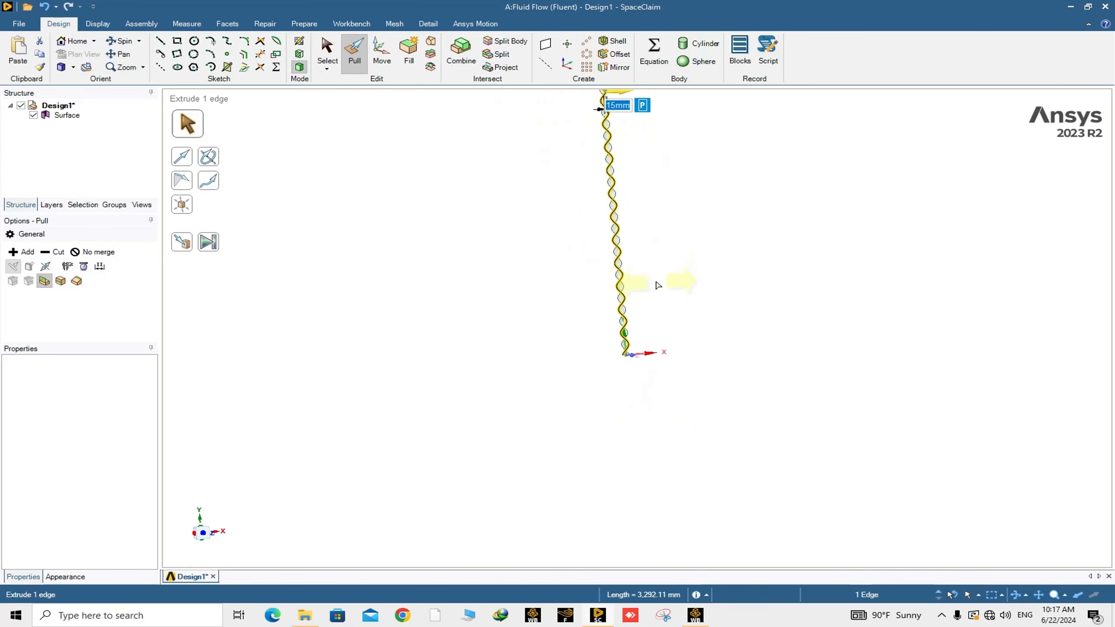
scroll(574, 354, "up", 5)
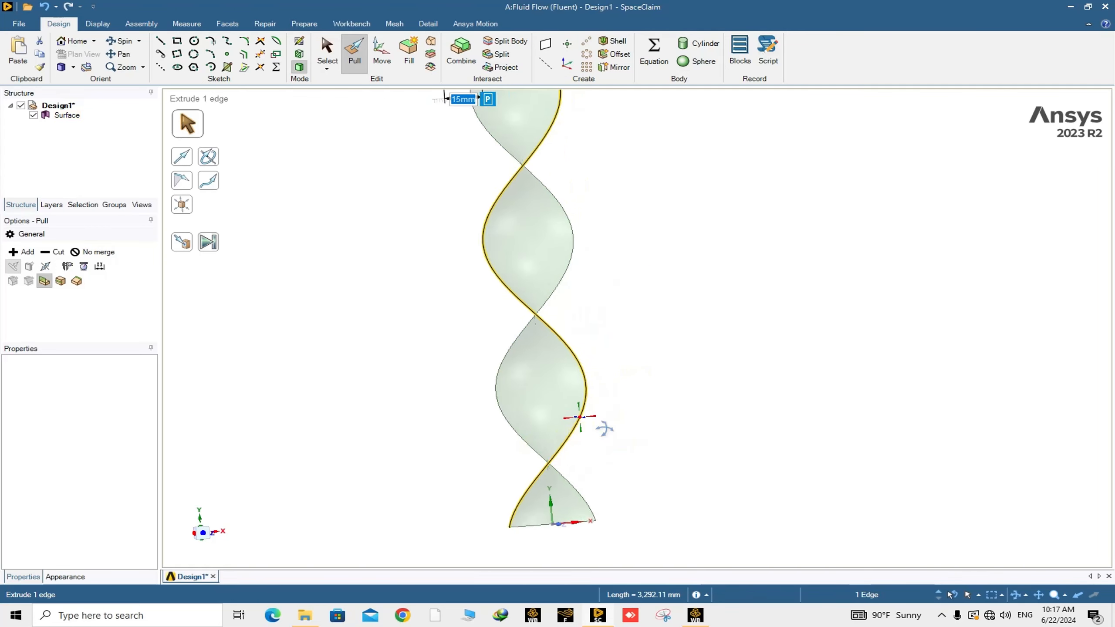
middle_click_drag(512, 434, 732, 219)
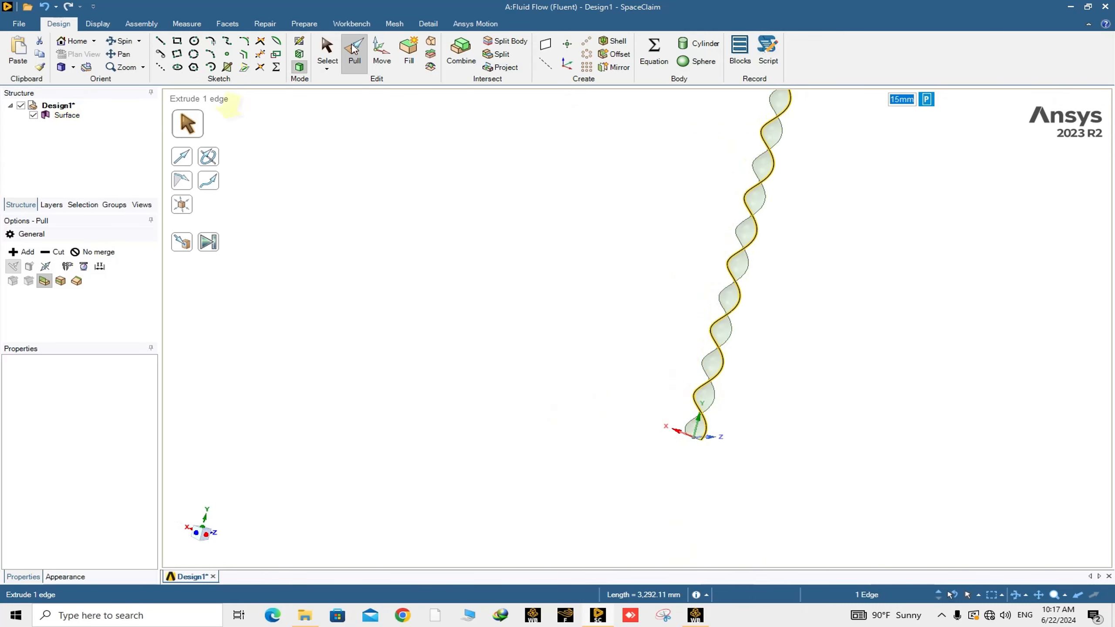
left_click(324, 54)
scroll(790, 451, "up", 4)
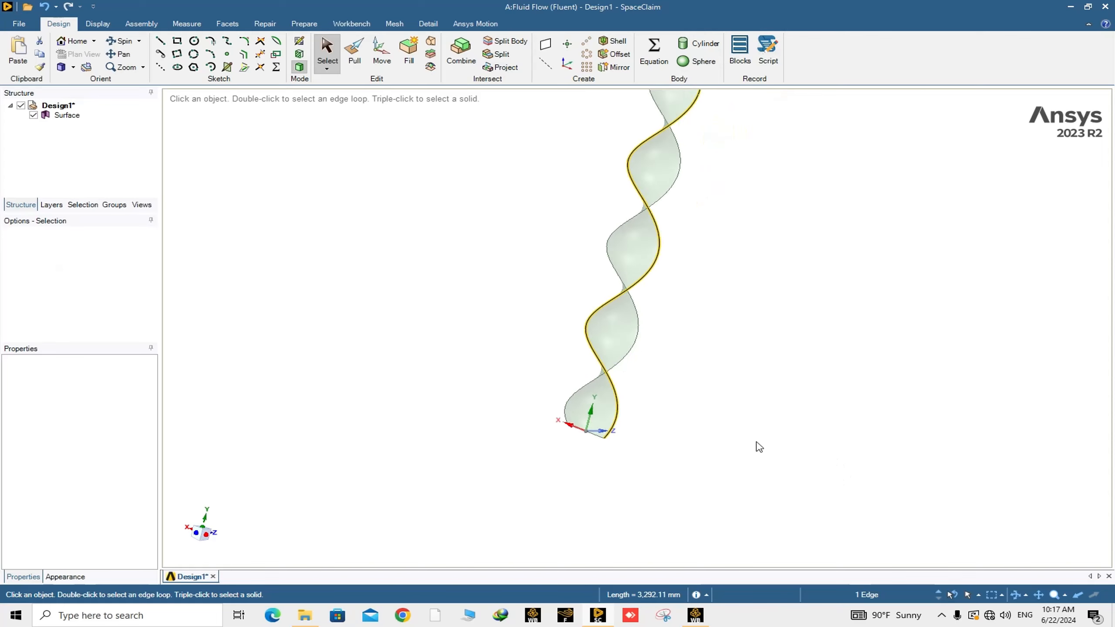
Sketch a 22 mm diameter circle centred on the origin in the plane at the helical tape's bottom edge, and return to 3D mode
left_click(518, 407)
scroll(509, 441, "up", 2)
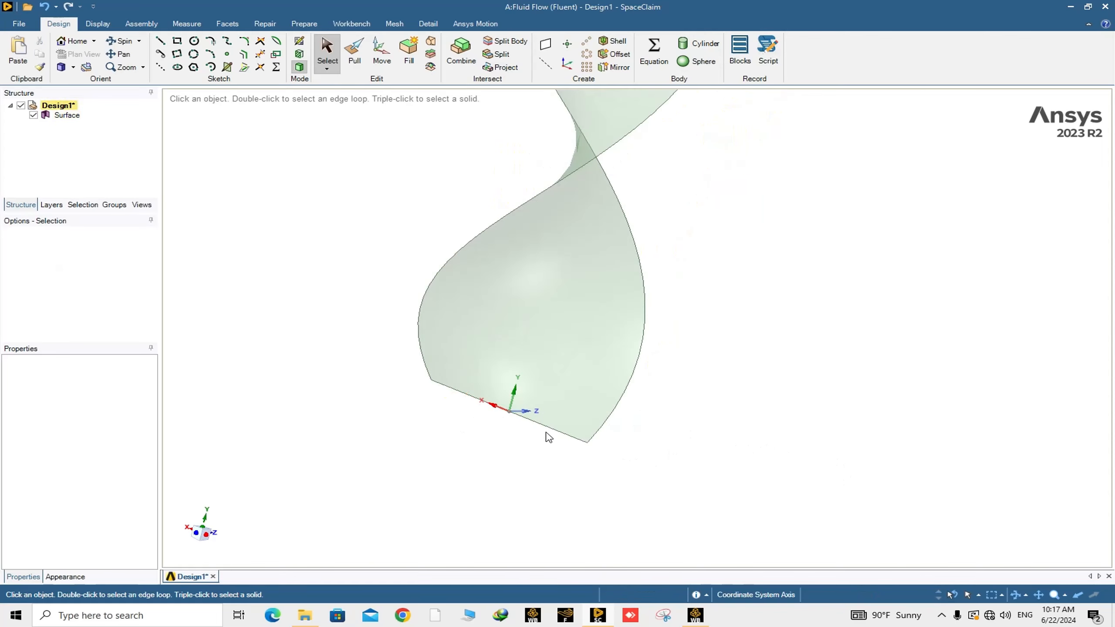
left_click(534, 425)
left_click(532, 422)
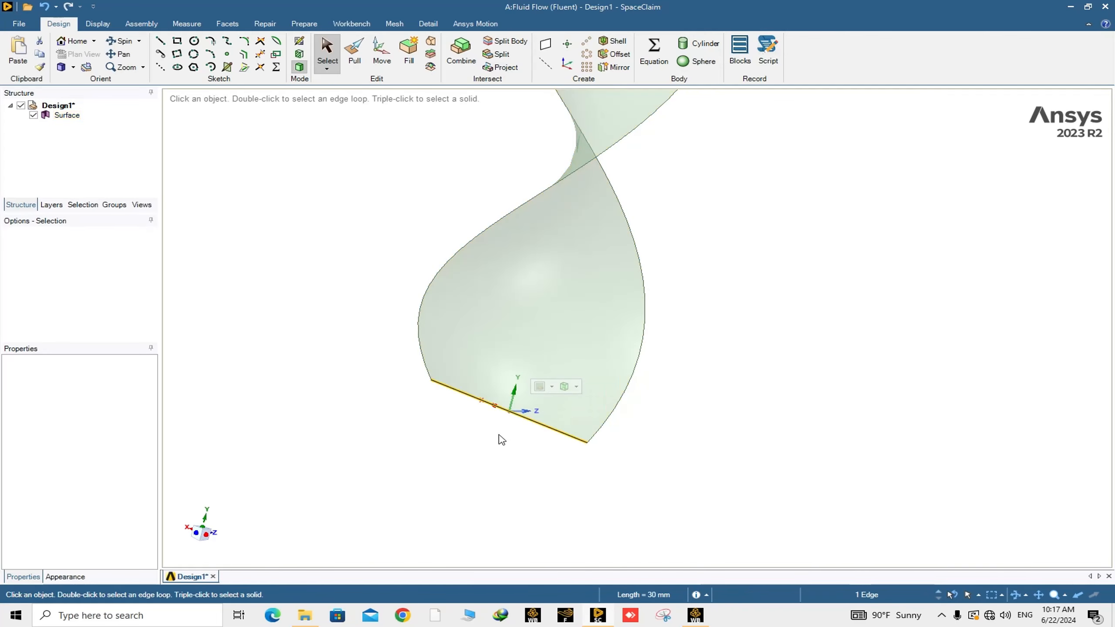
left_click(298, 42)
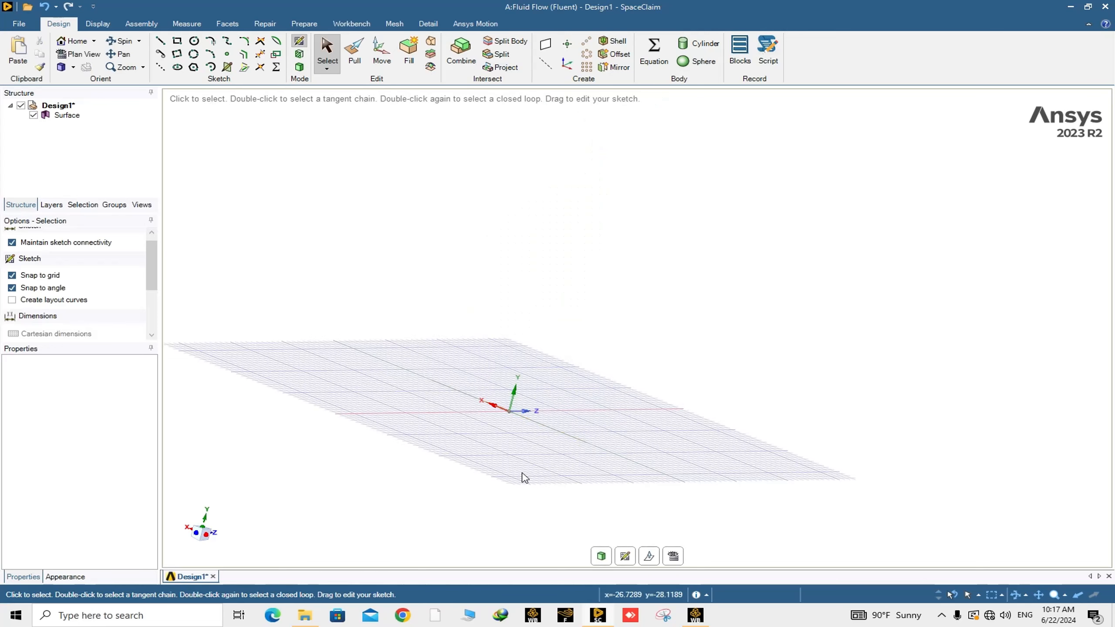
left_click(194, 41)
scroll(508, 421, "up", 3)
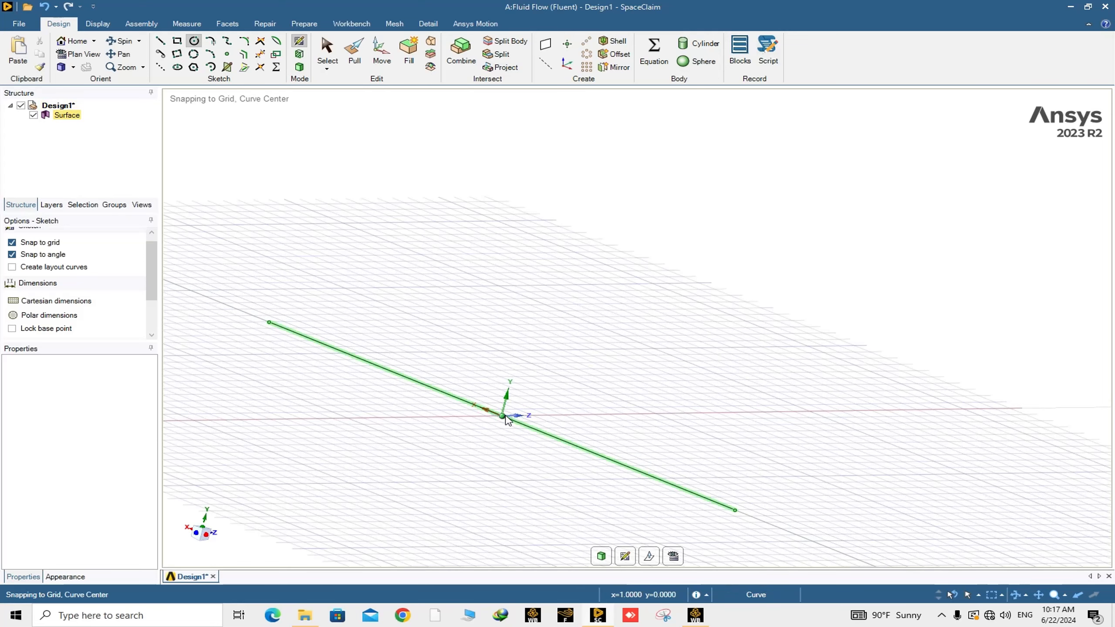
left_click(505, 417)
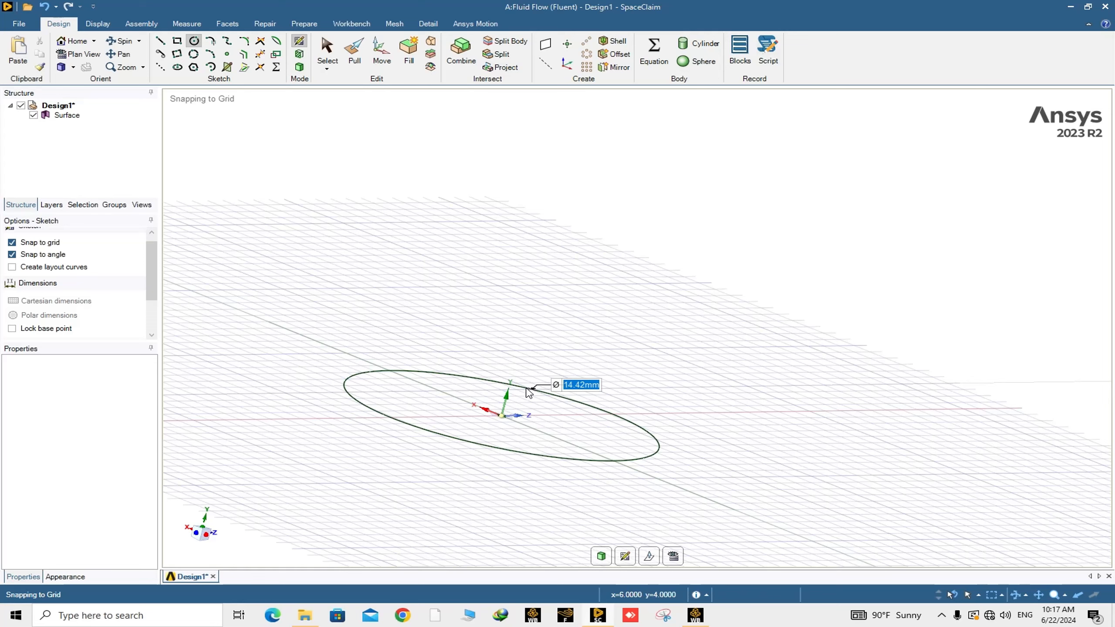
type("22")
key("Return")
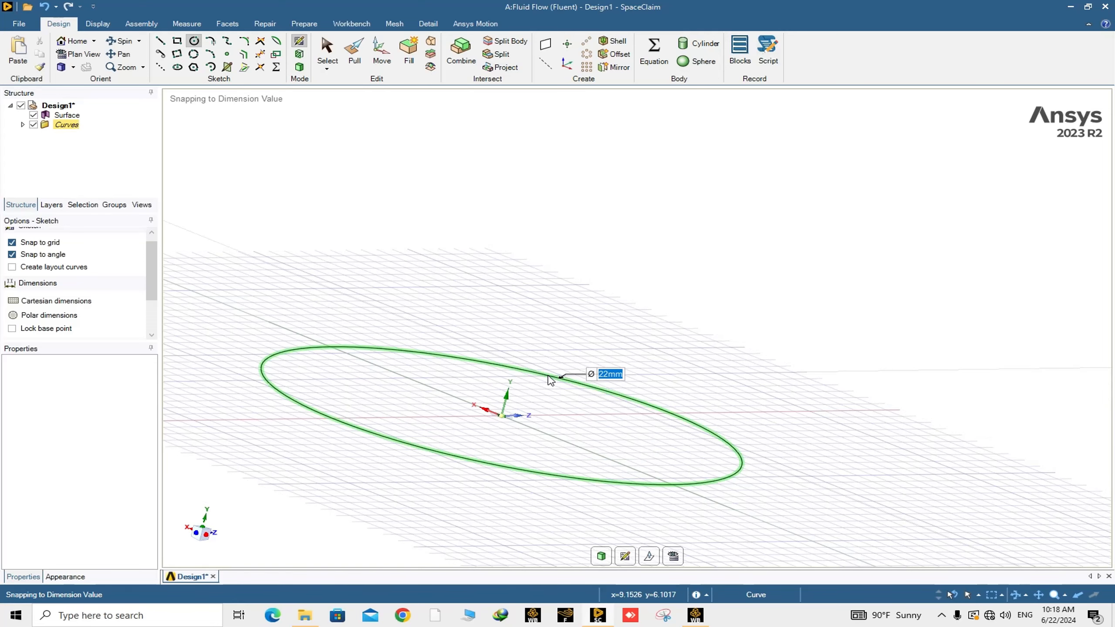
scroll(551, 380, "down", 6)
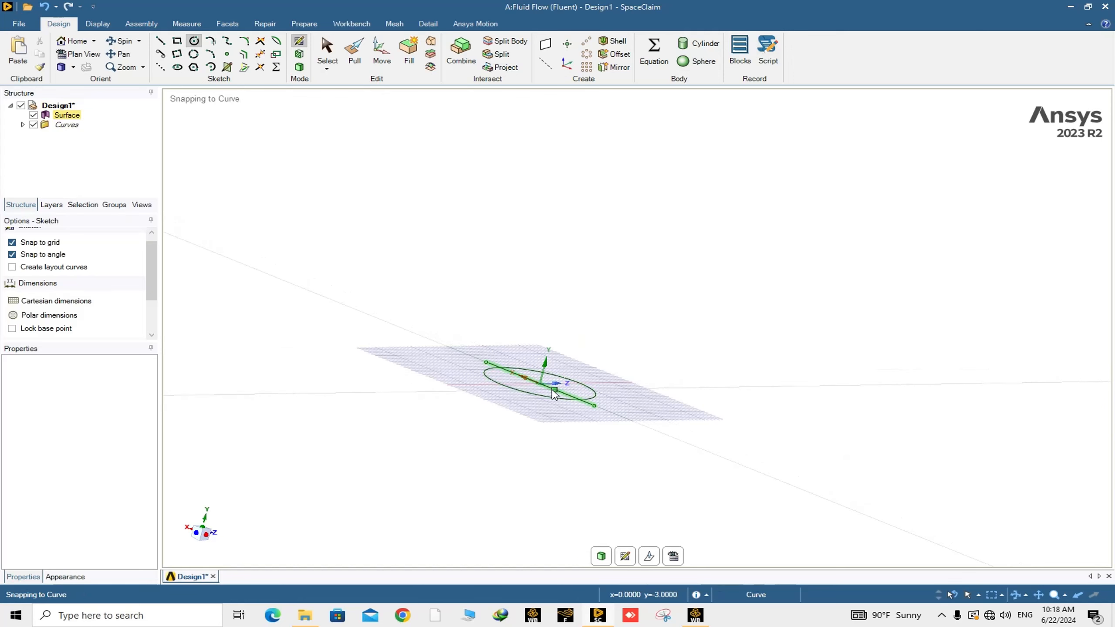
left_click(602, 557)
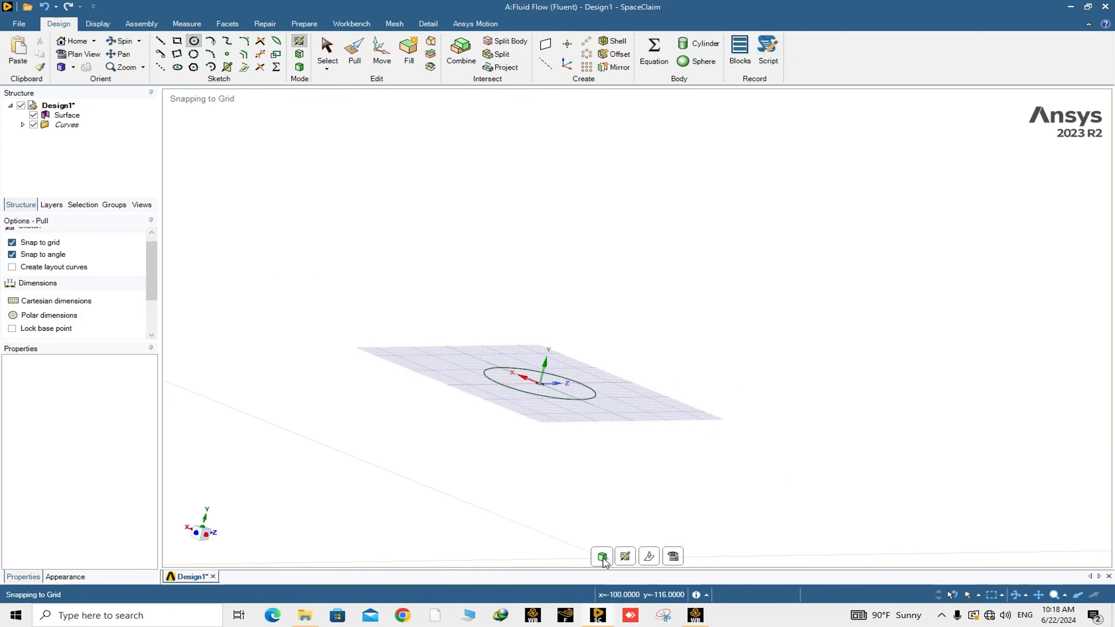
Thicken the helical tape surface into a thin solid with the Pull tool
mouse_move(544, 422)
middle_mouse_down()
mouse_move(612, 451)
mouse_move(528, 423)
middle_mouse_up()
left_click(538, 378)
scroll(538, 378, "up", 5)
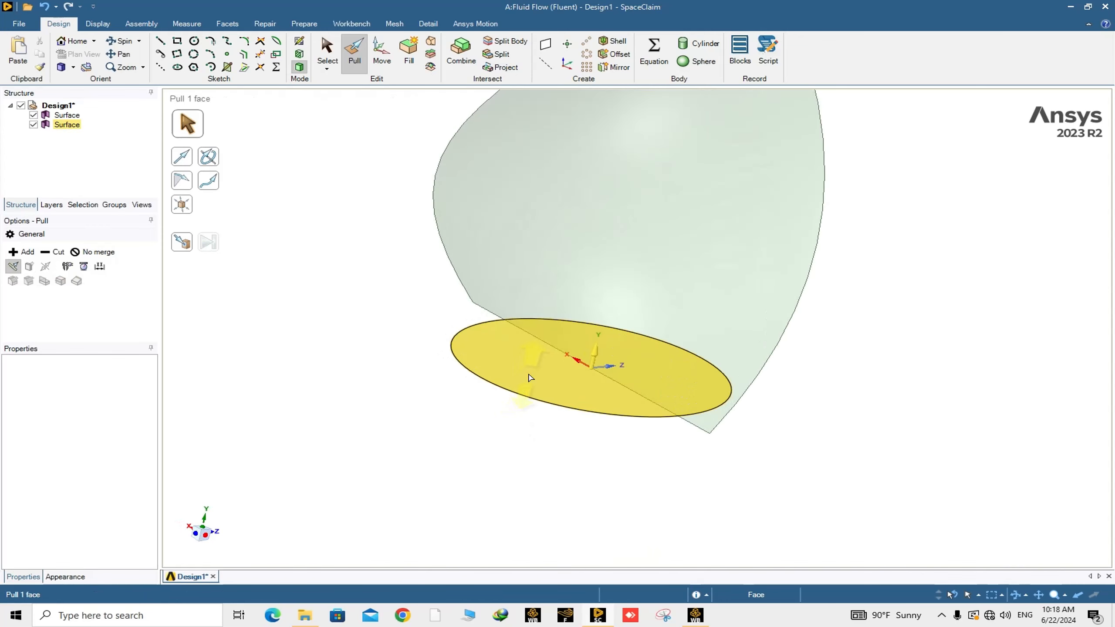
middle_click_drag(542, 378, 729, 464)
key("Escape")
left_click(541, 425)
key("Escape")
left_click(575, 367)
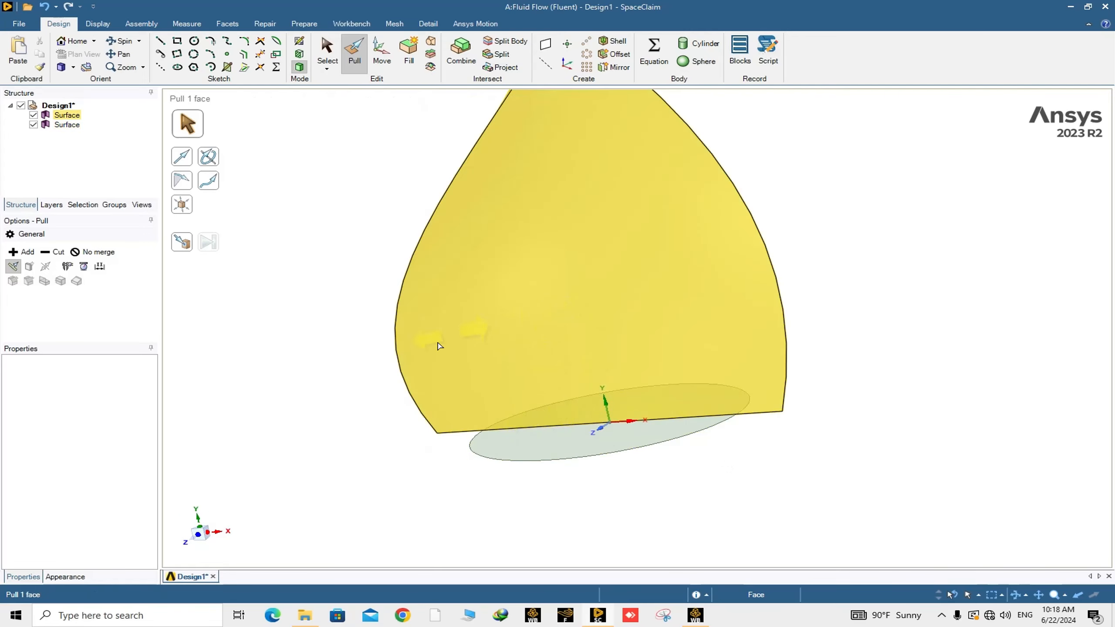
scroll(491, 354, "down", 4)
scroll(499, 382, "up", 2)
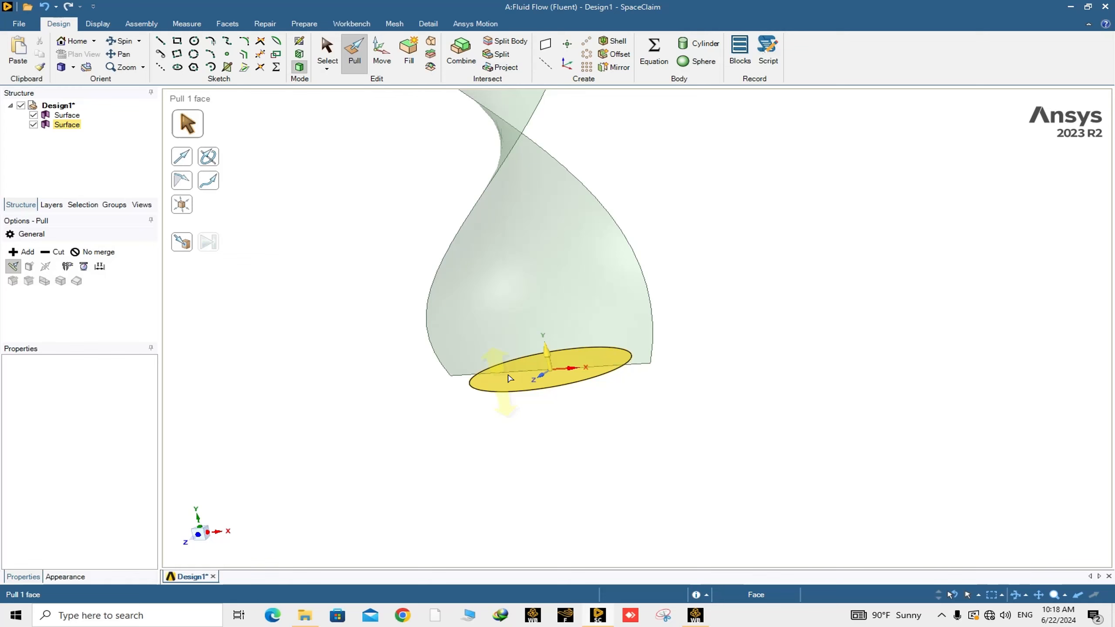
left_click(471, 318)
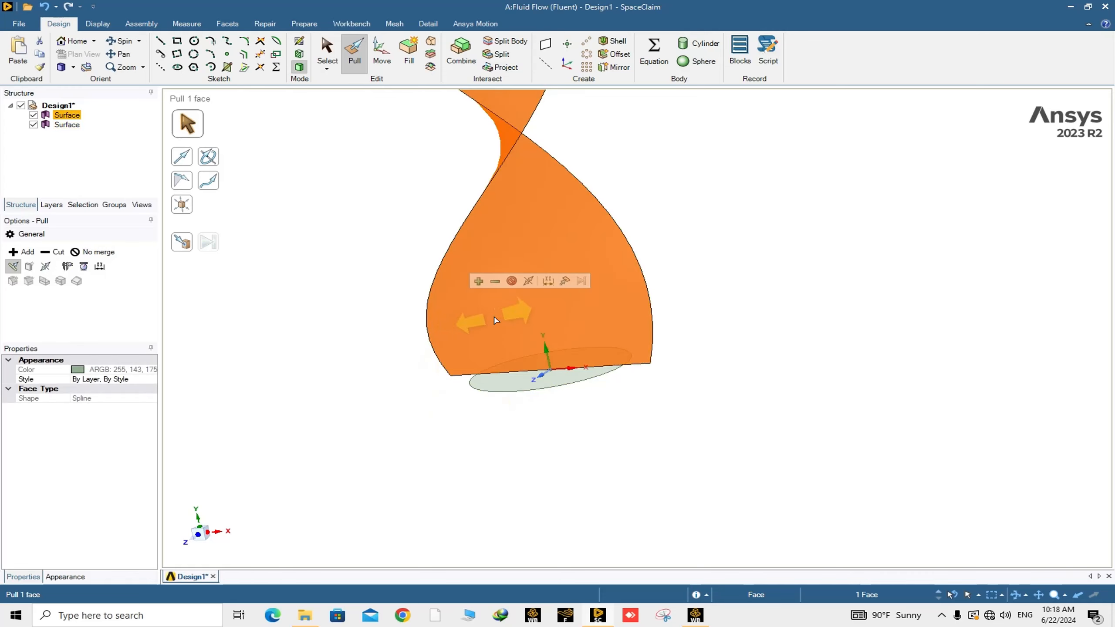
scroll(470, 309, "down", 2)
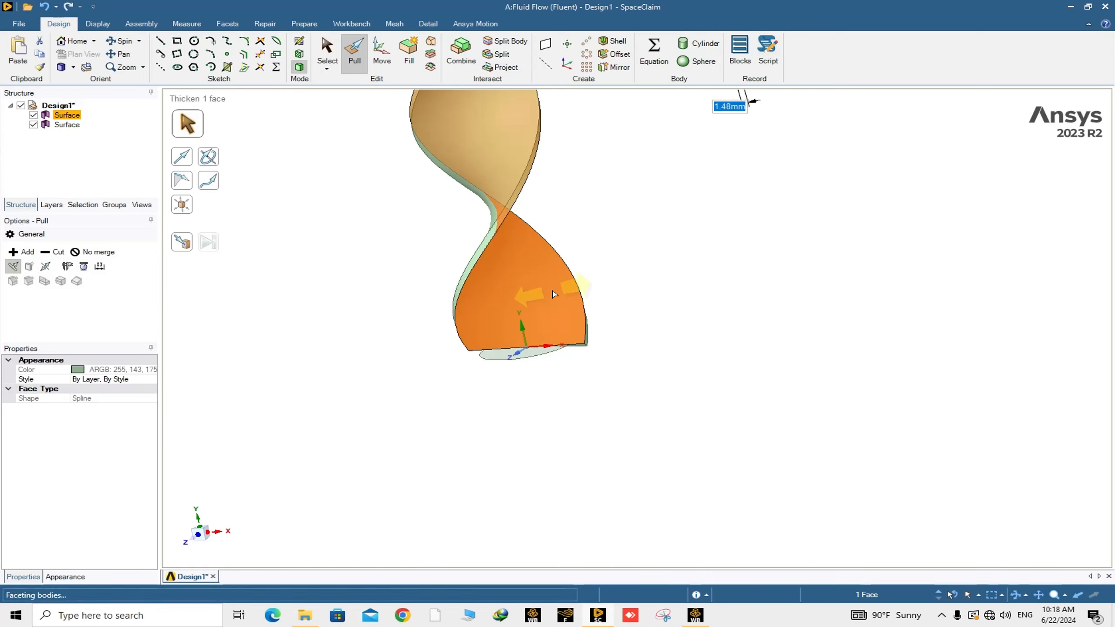
type("11")
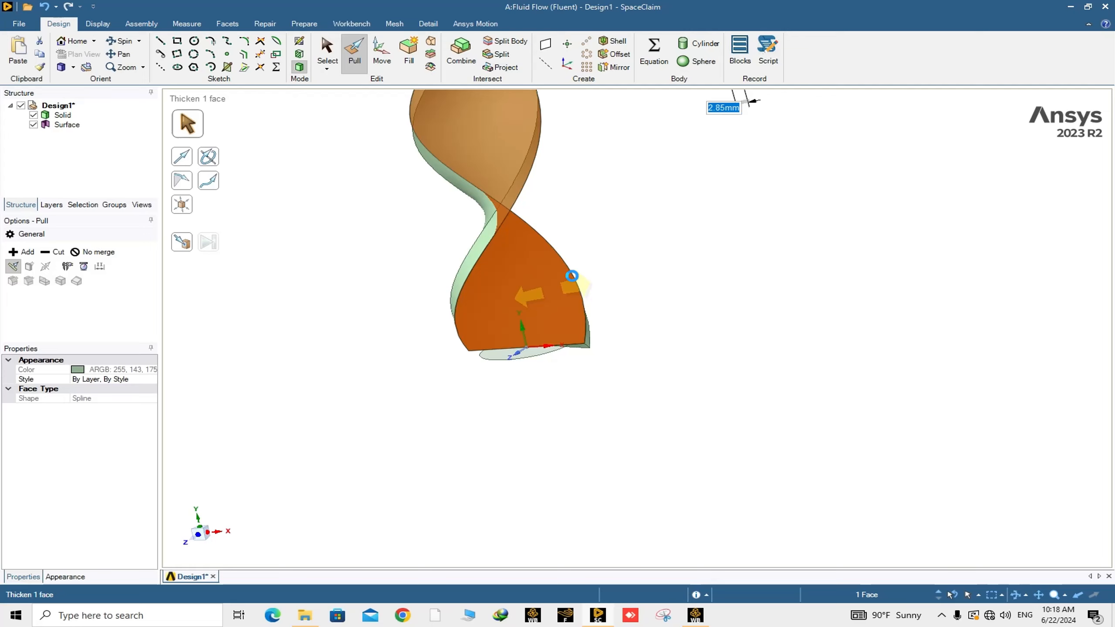
scroll(572, 276, "down", 12)
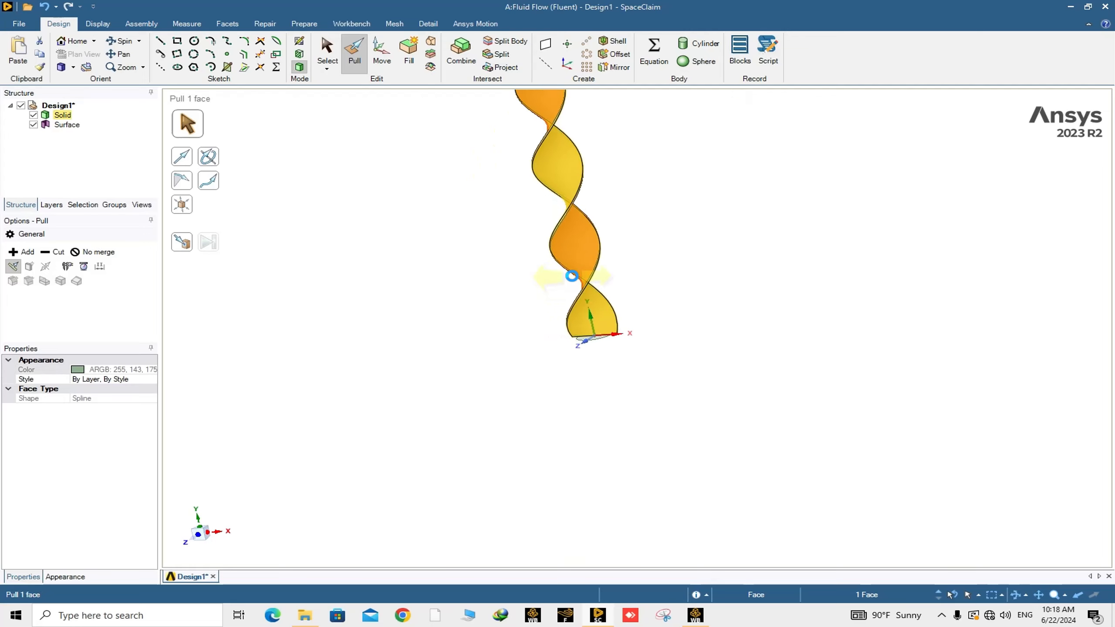
scroll(667, 169, "up", 10)
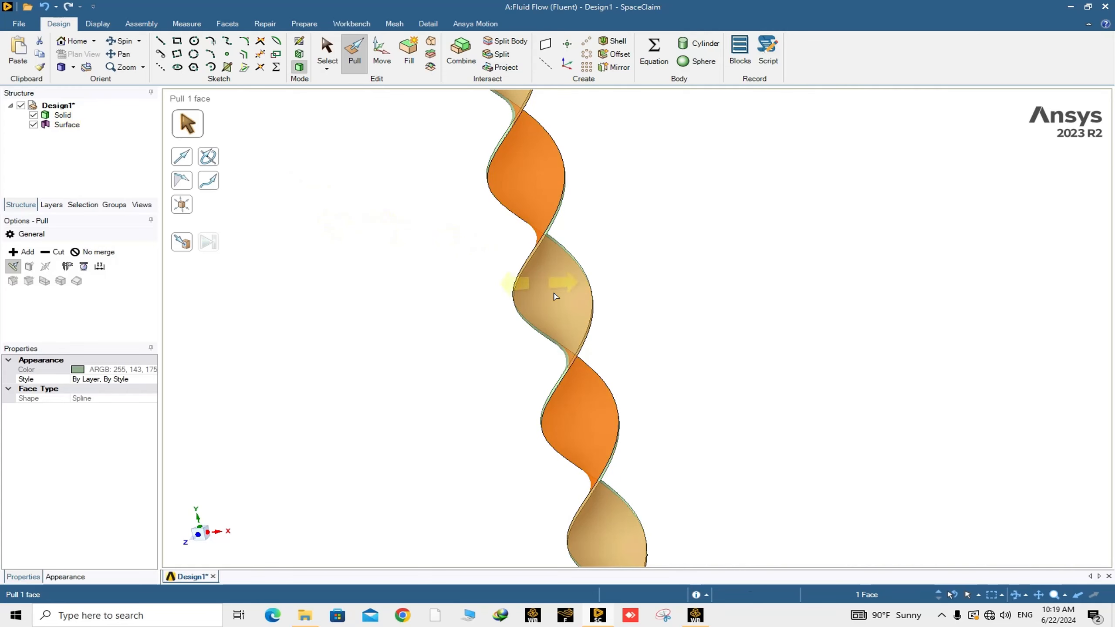
Move the circular surface at the tape's lower end 8 mm upward along the Y axis
middle_click_drag(522, 286, 539, 426)
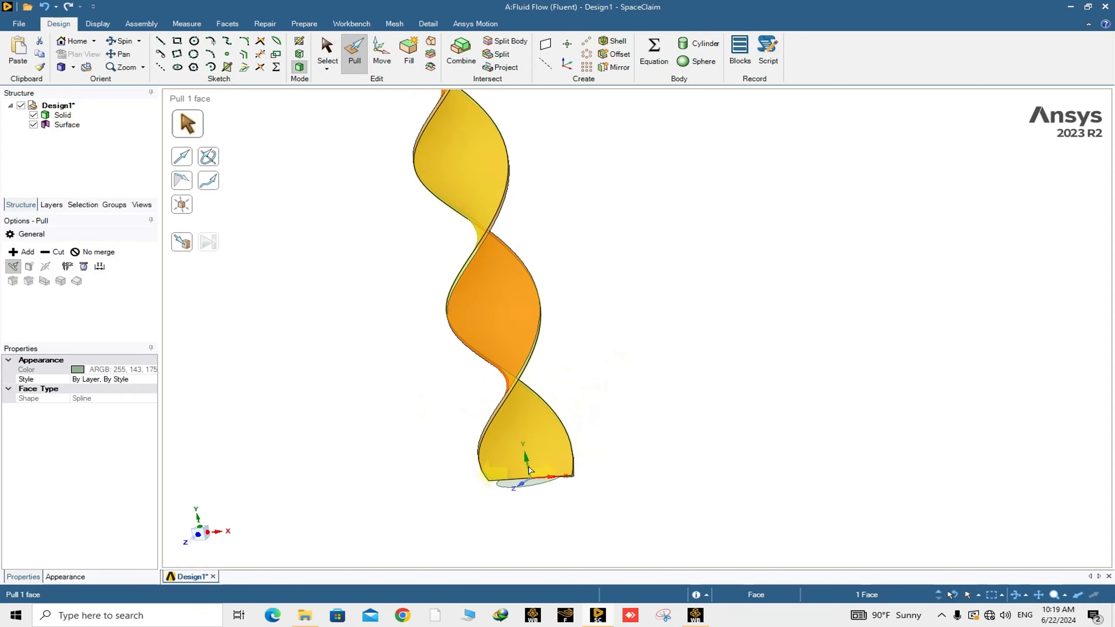
scroll(535, 484, "up", 2)
mouse_move(515, 517)
middle_mouse_down()
mouse_move(555, 517)
mouse_move(510, 498)
mouse_move(528, 499)
mouse_move(517, 506)
middle_mouse_up()
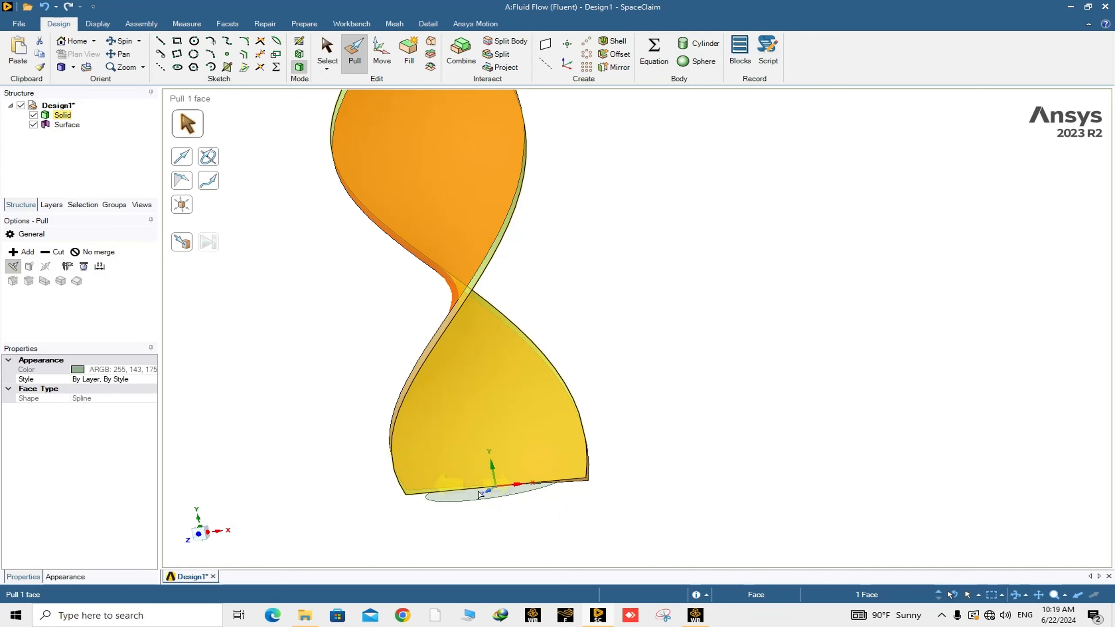
scroll(478, 538, "up", 3)
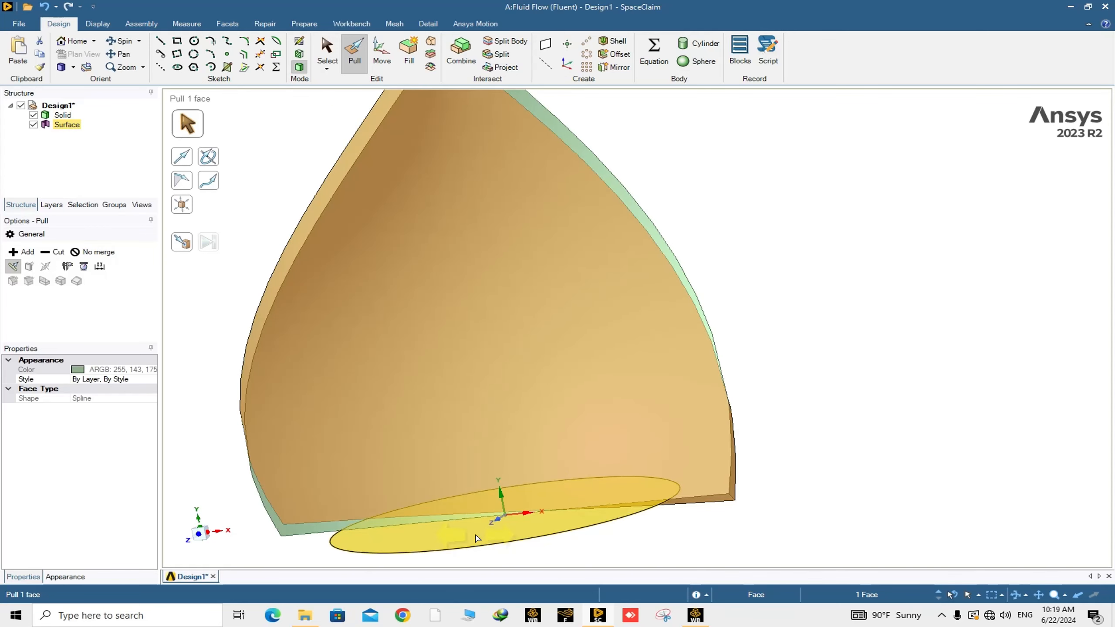
scroll(478, 539, "down", 5)
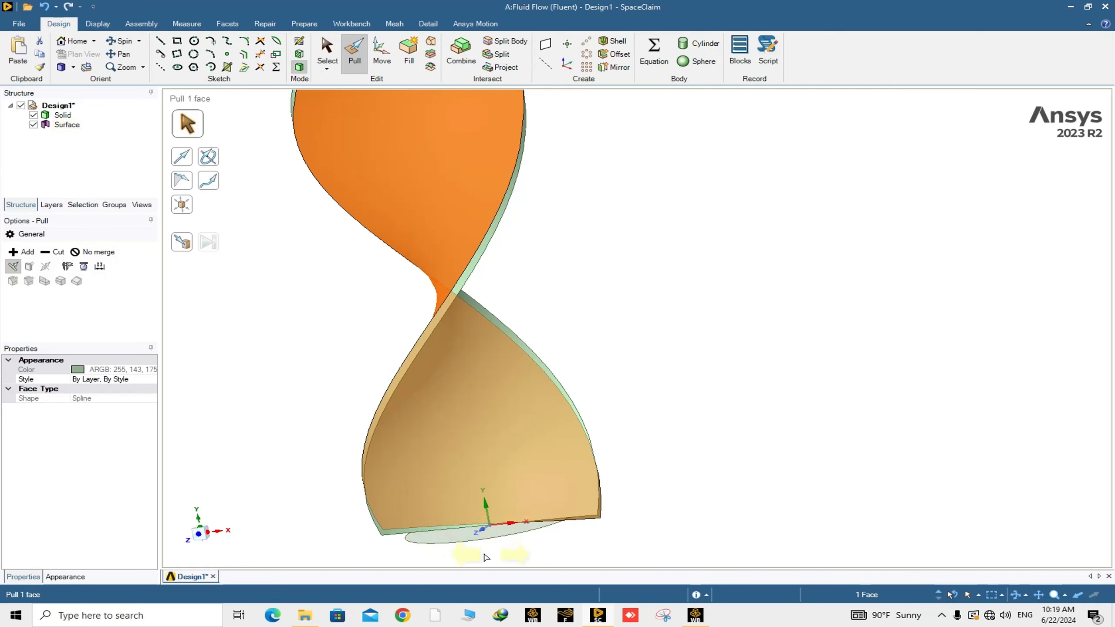
left_click(327, 49)
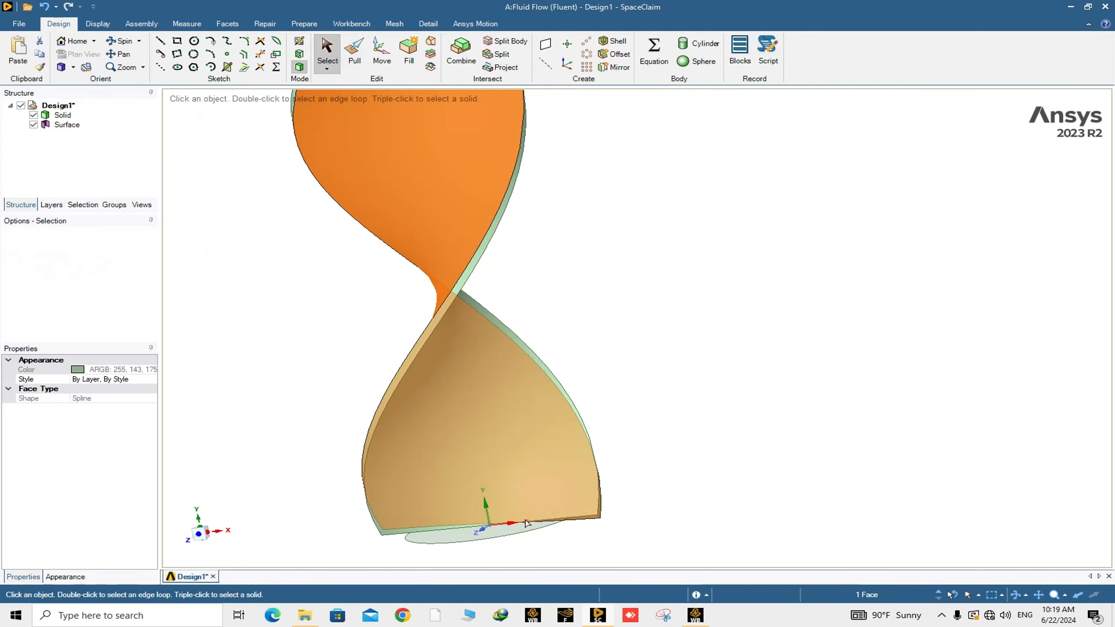
left_click(458, 537)
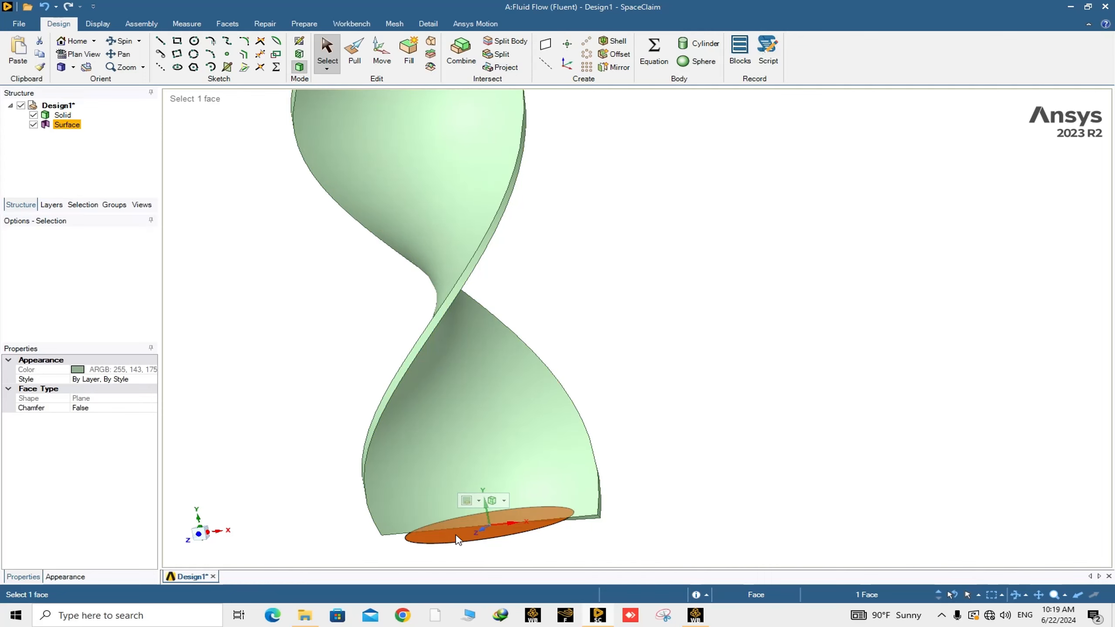
left_click(381, 55)
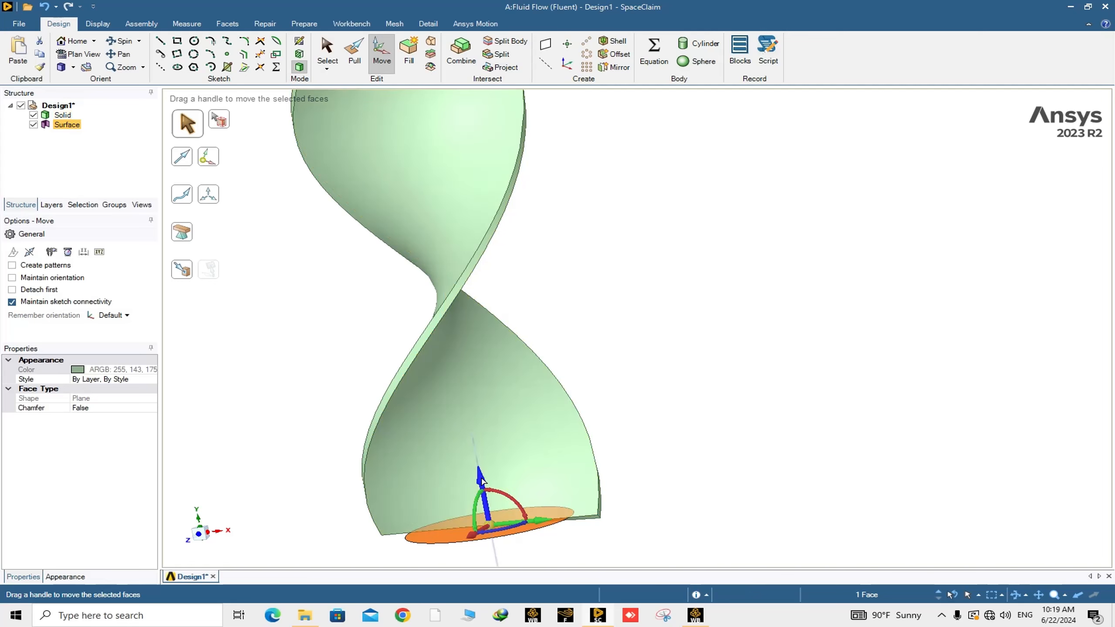
left_click_drag(482, 481, 478, 431)
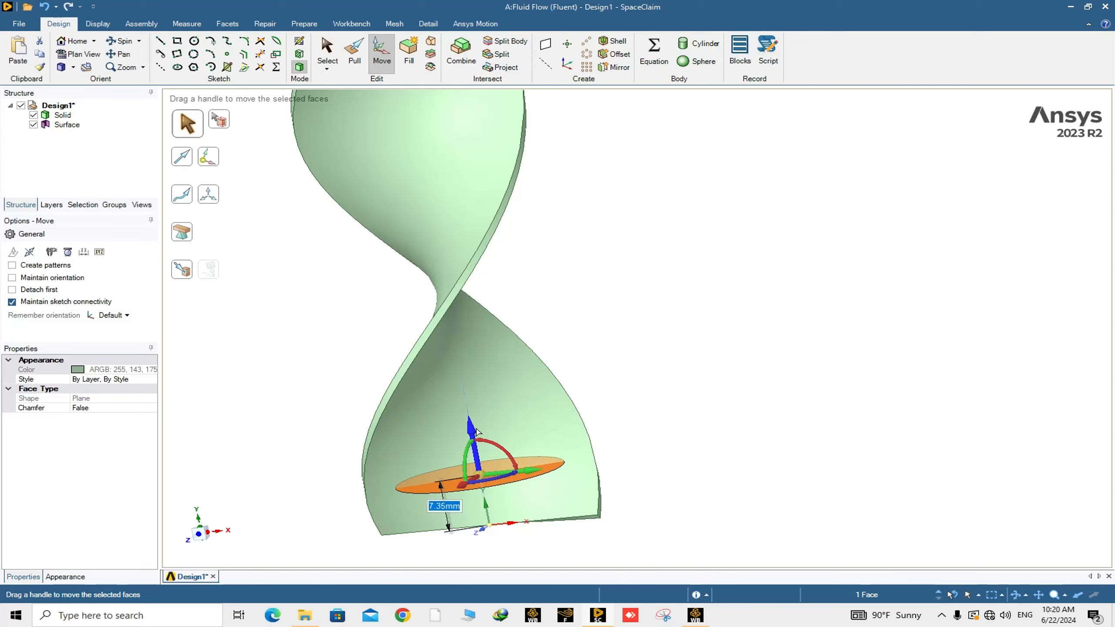
type("8")
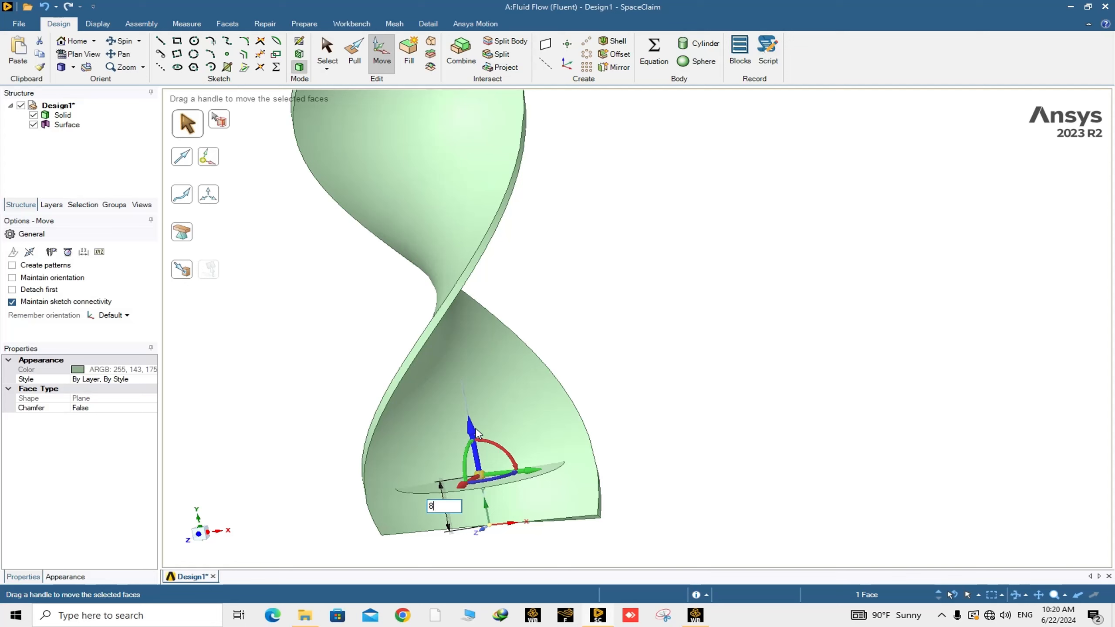
key("Return")
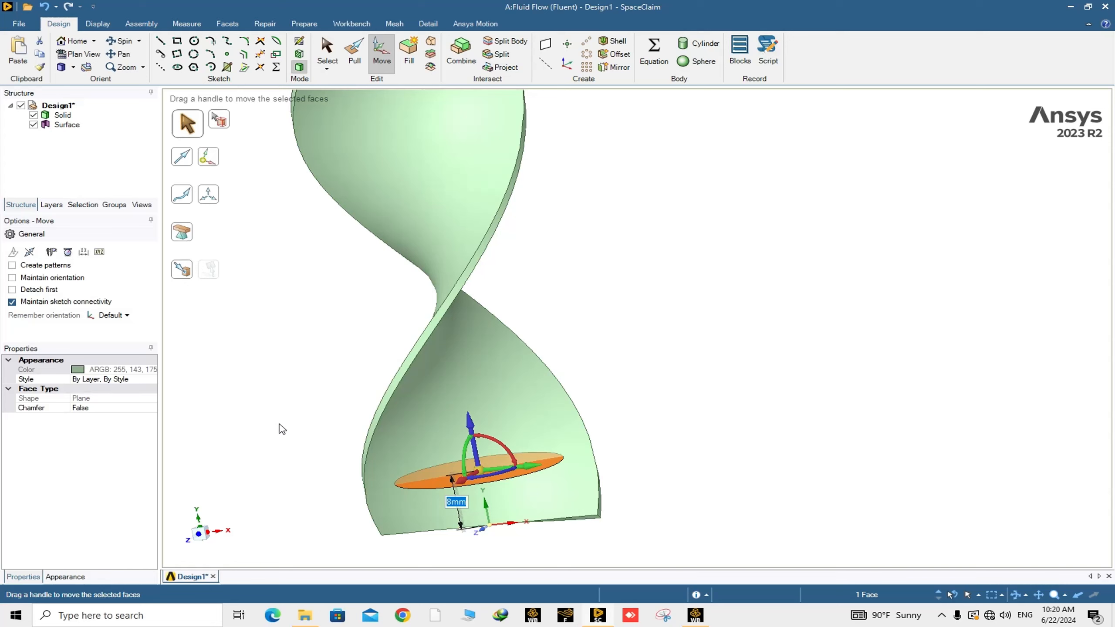
left_click(315, 439)
Extrude the circular face 2200 mm upward along the tape with the No merge option, keeping the cylinder a separate solid
left_click(479, 472)
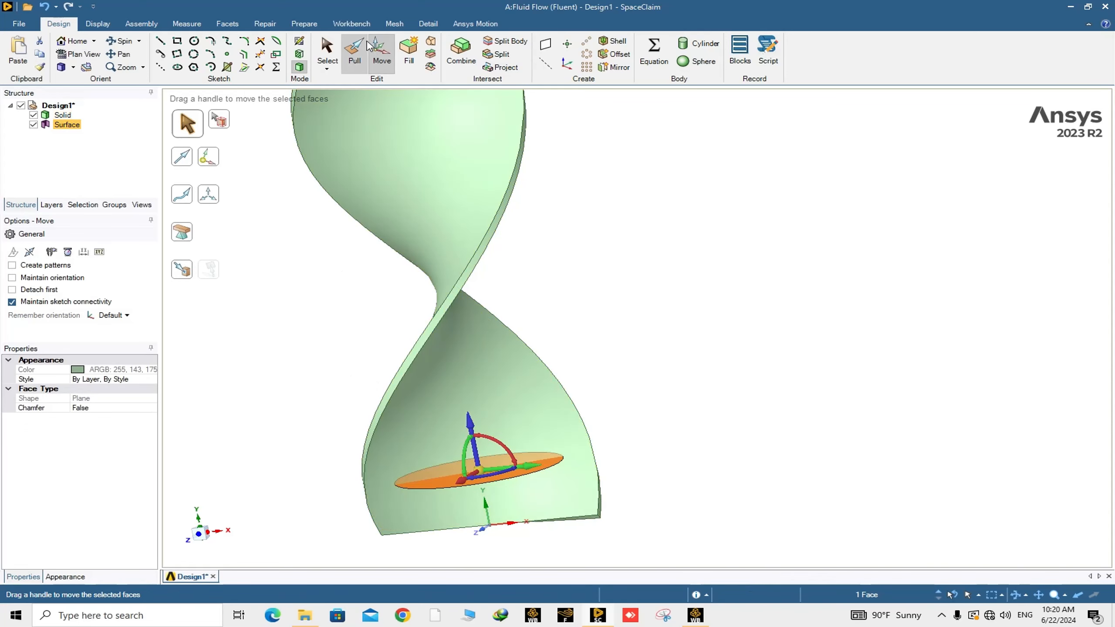
left_click(361, 51)
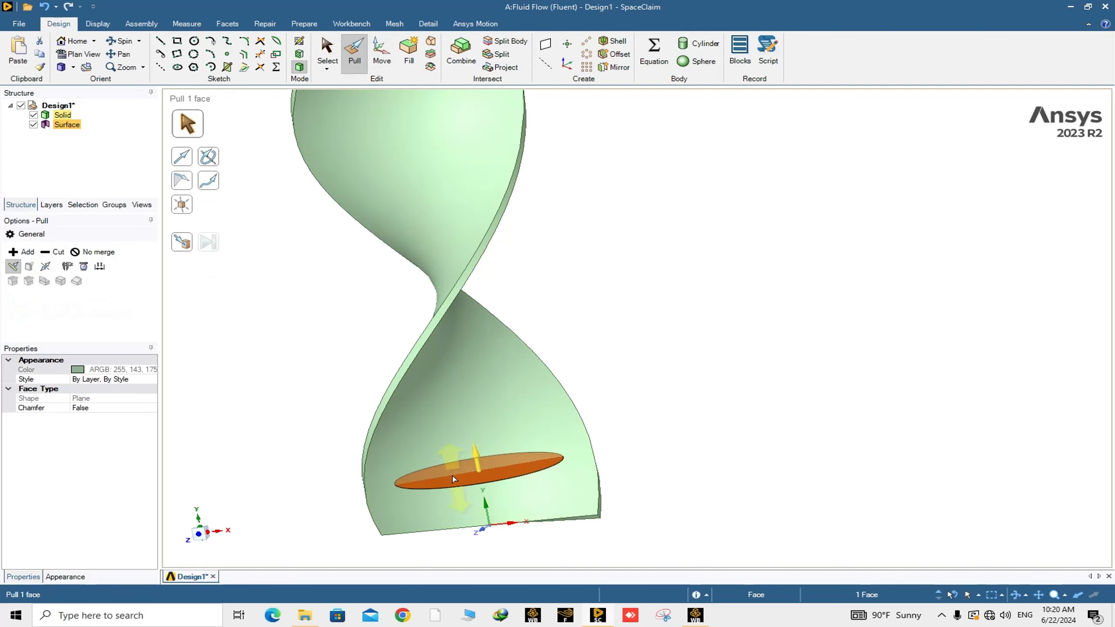
middle_click_drag(538, 481, 587, 480)
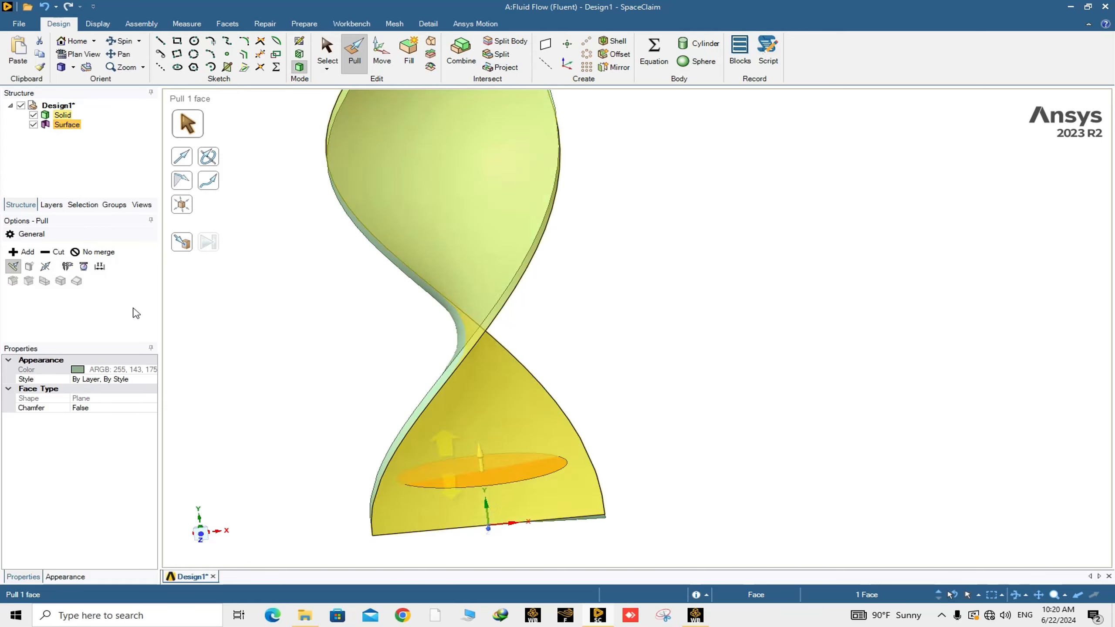
left_click(96, 255)
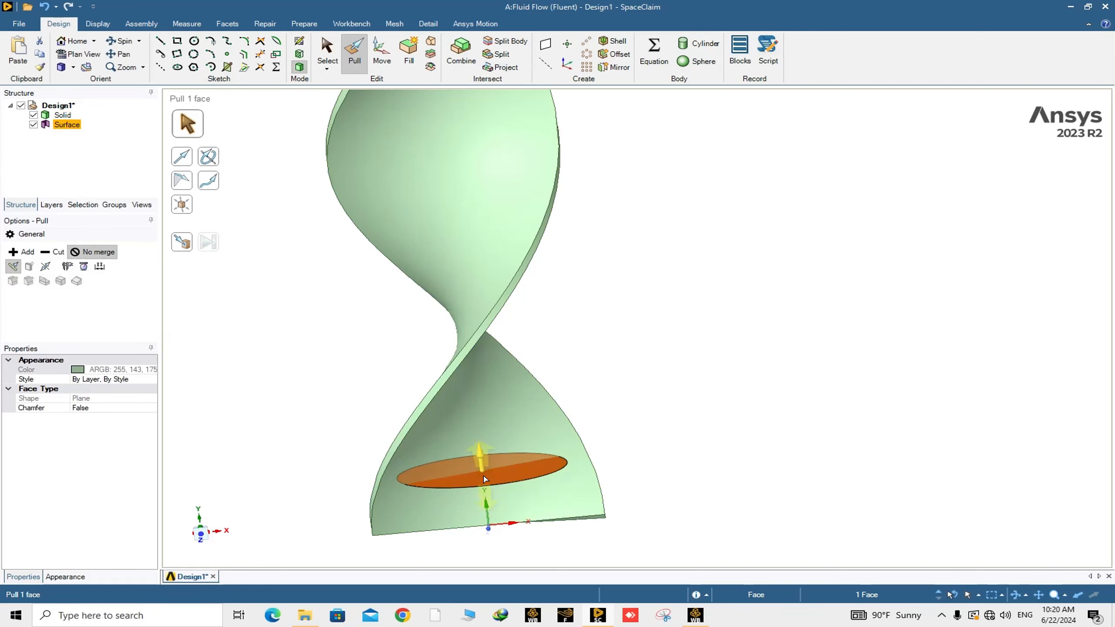
left_click_drag(483, 458, 478, 343)
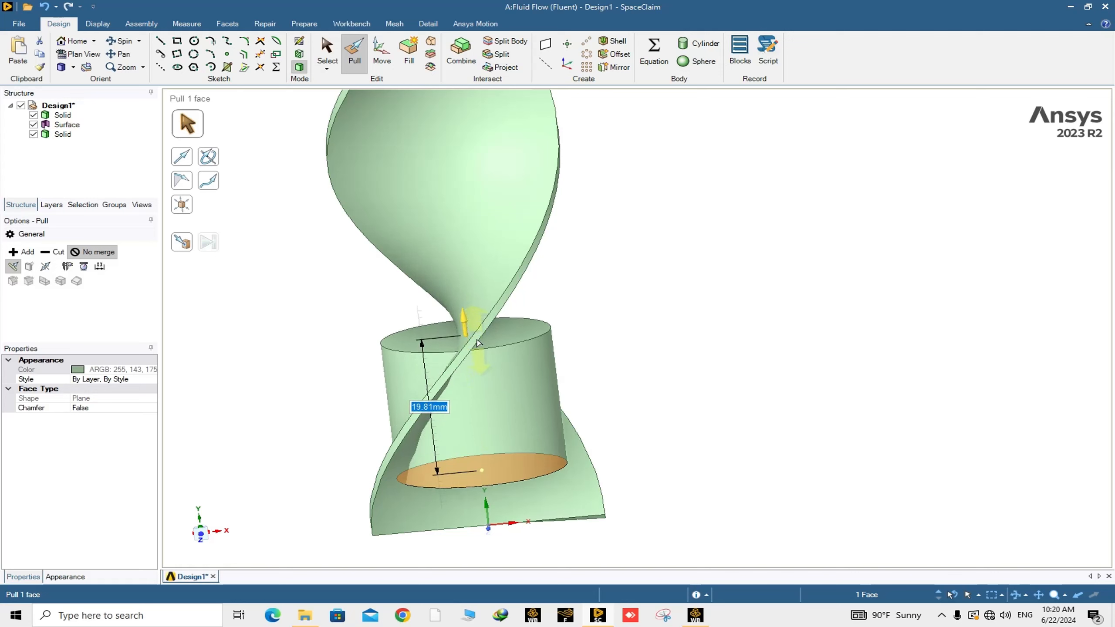
type("19.8")
key("Return")
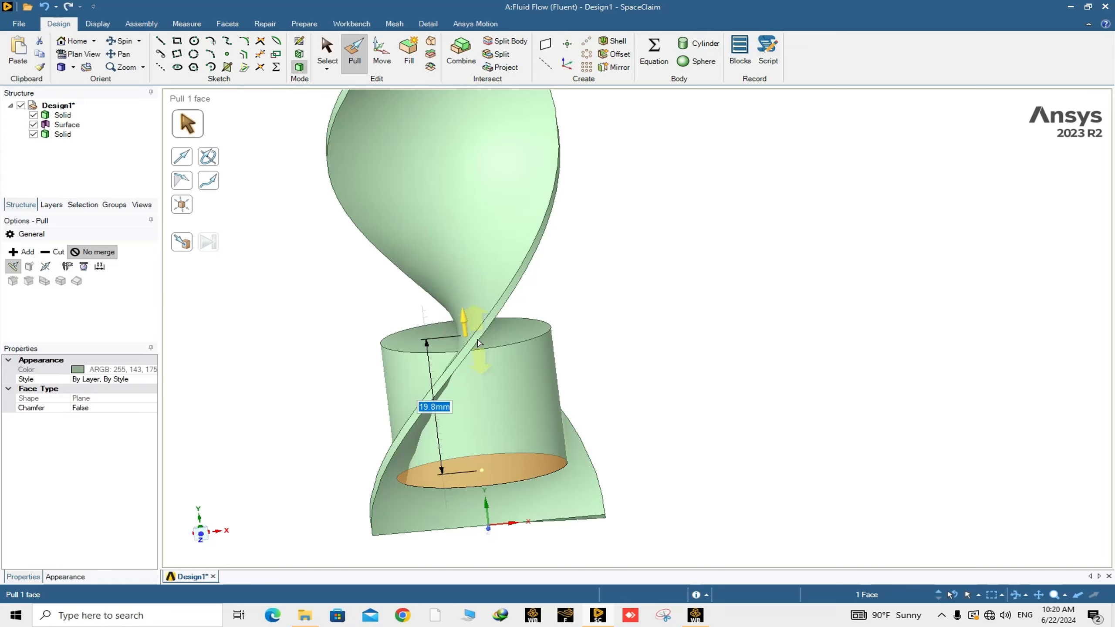
type("2200")
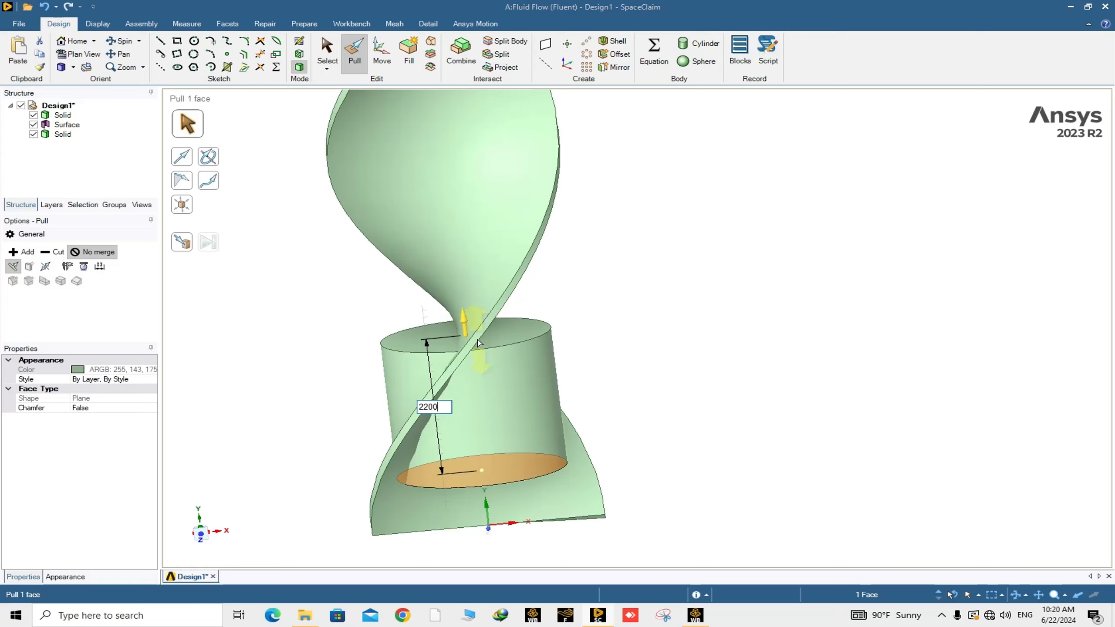
key("Return")
scroll(658, 349, "down", 5)
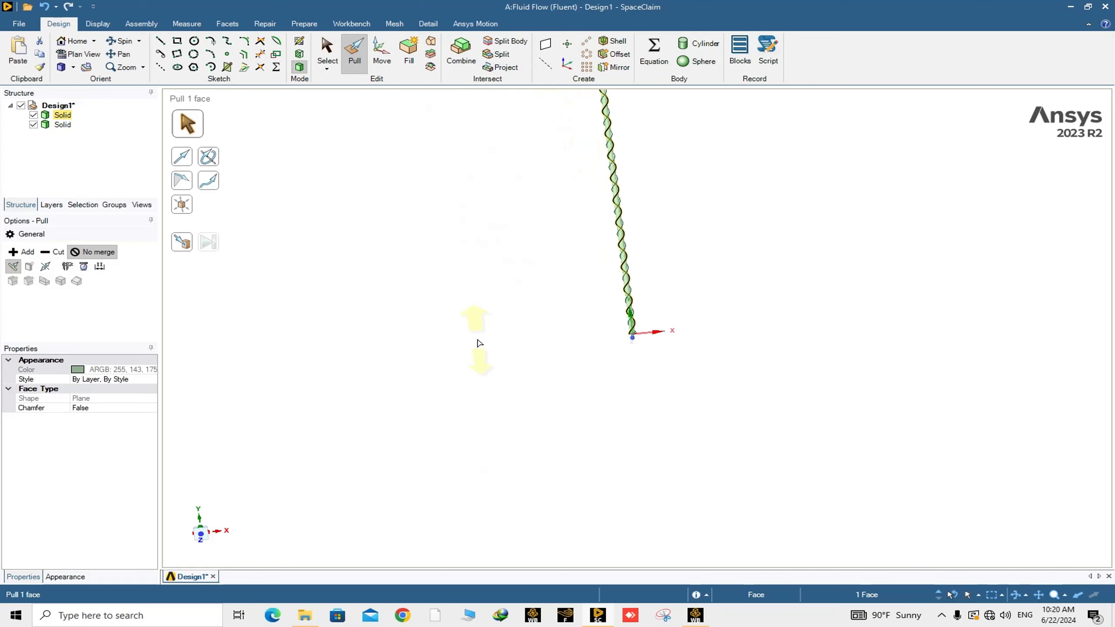
scroll(585, 149, "up", 4)
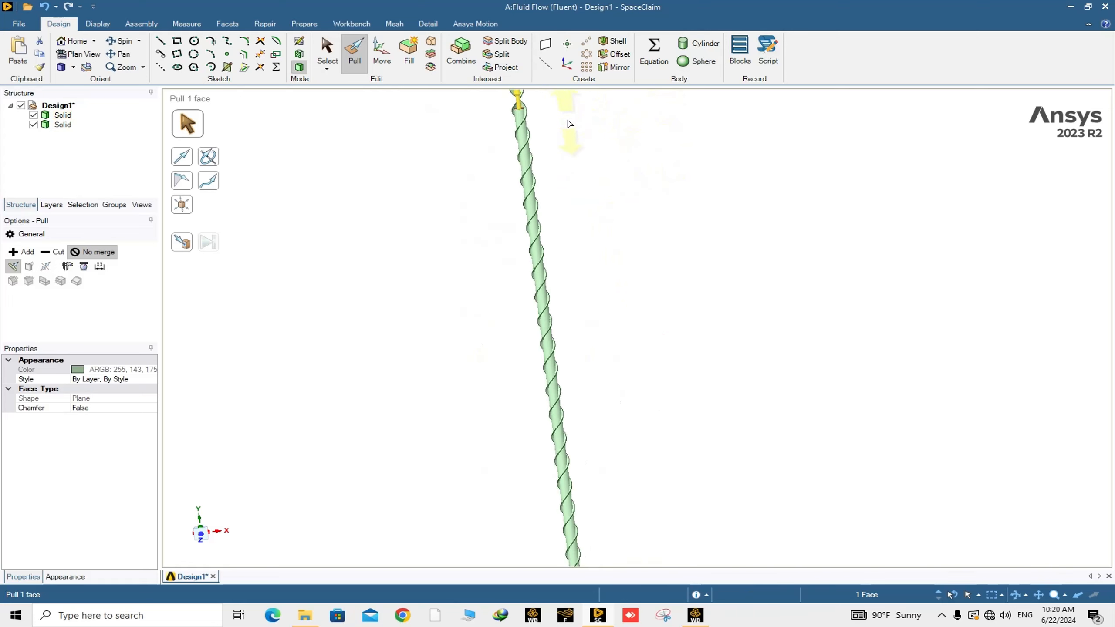
Cut the cylinder solid with the helical tape solid using the Combine tool, with Keep cutter enabled
scroll(543, 113, "up", 5)
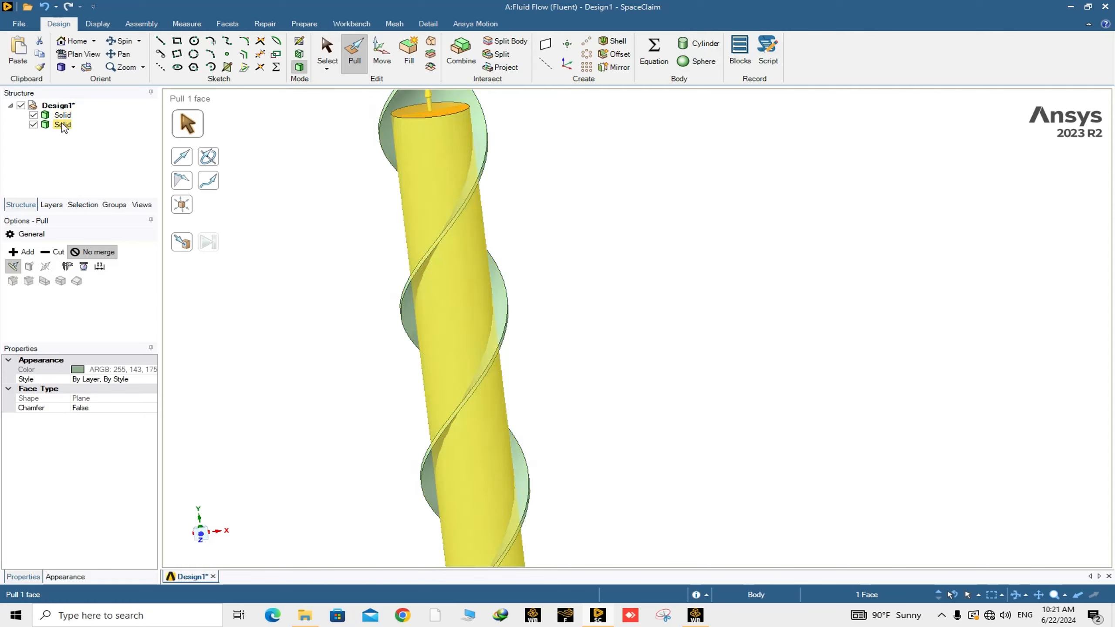
scroll(323, 193, "down", 5)
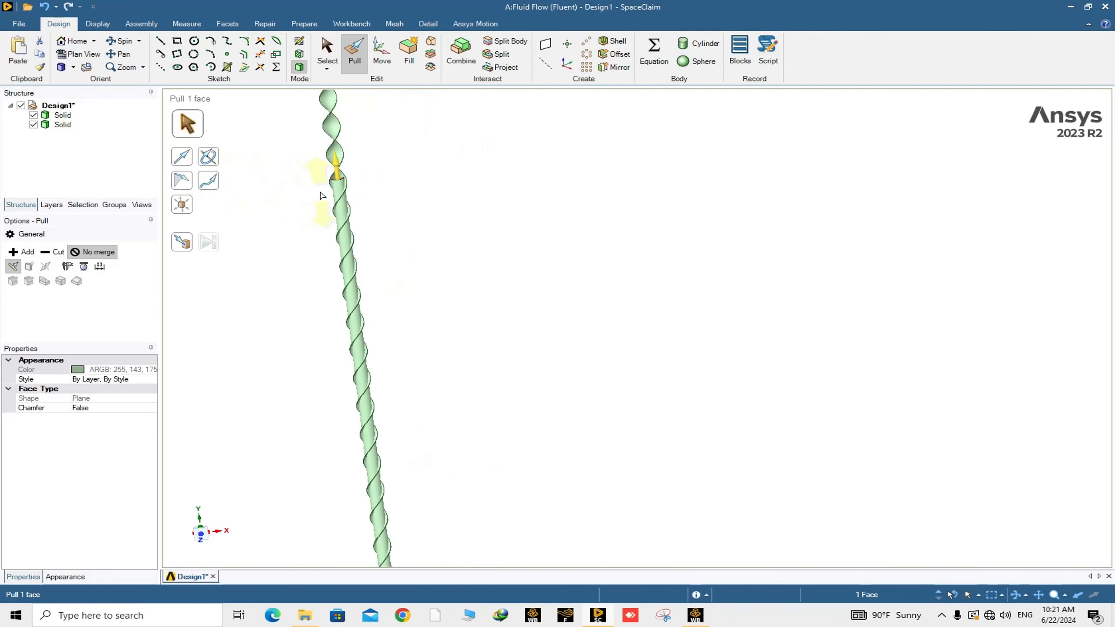
scroll(322, 194, "down", 3)
left_click(328, 51)
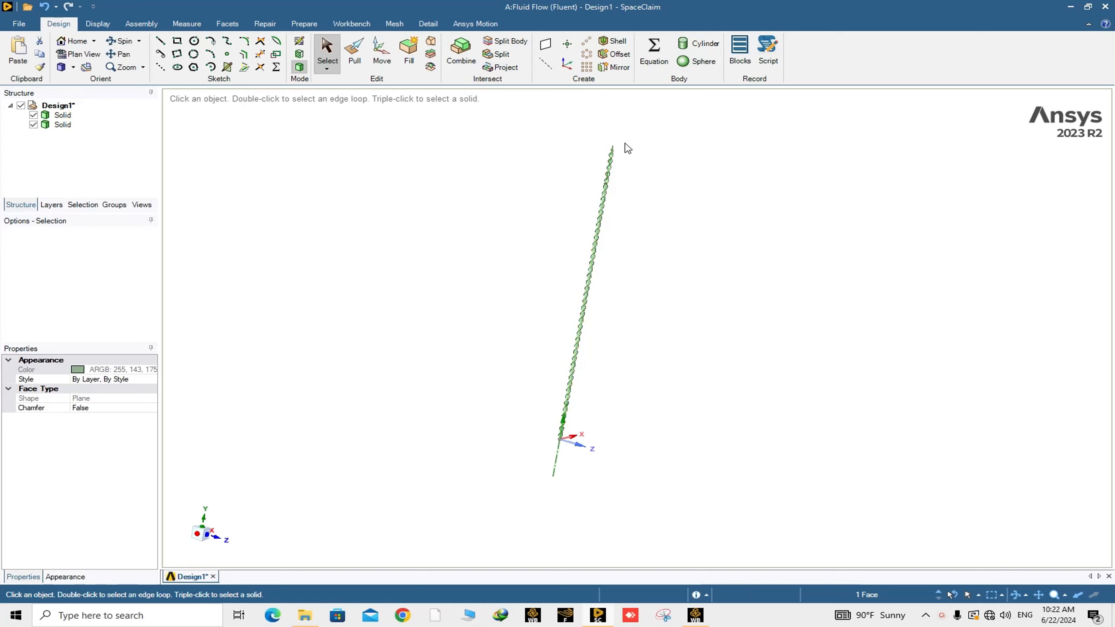
scroll(625, 149, "up", 6)
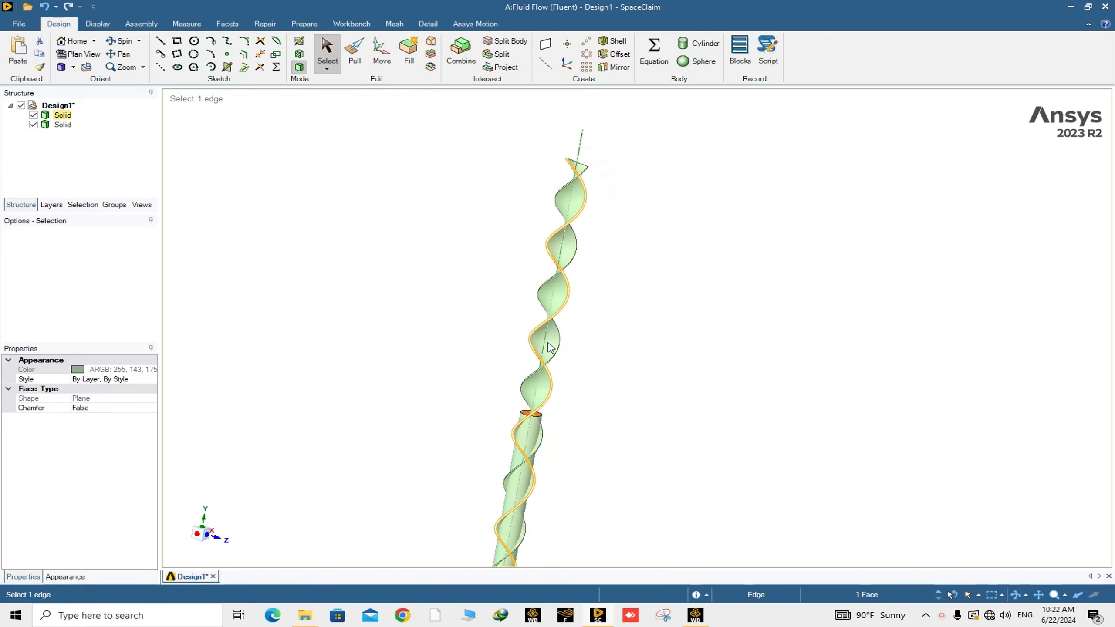
scroll(527, 408, "up", 4)
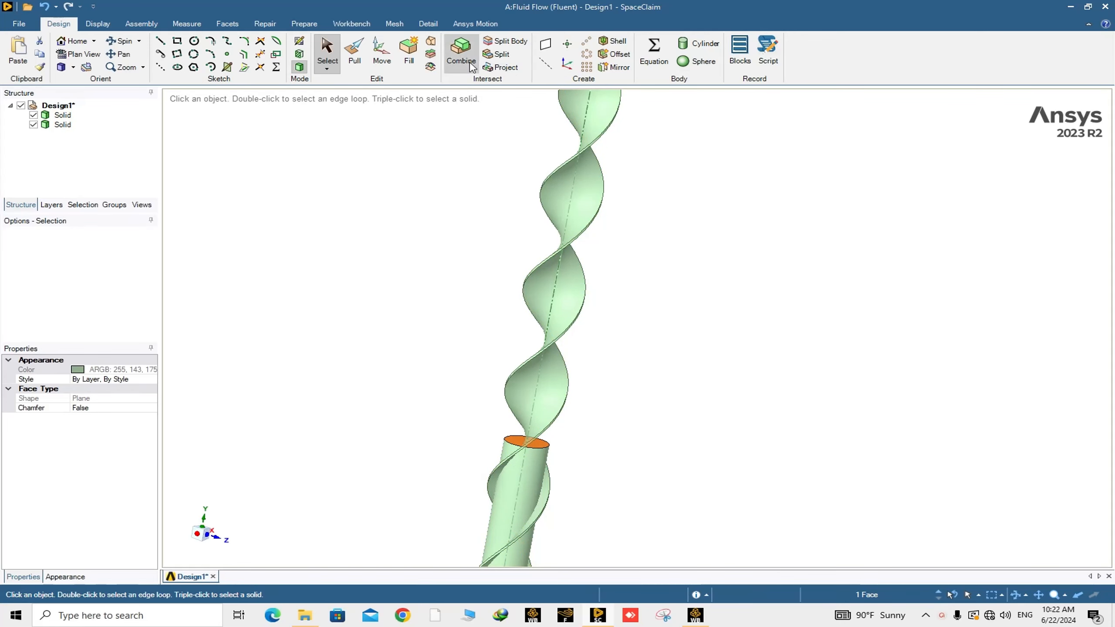
left_click(461, 53)
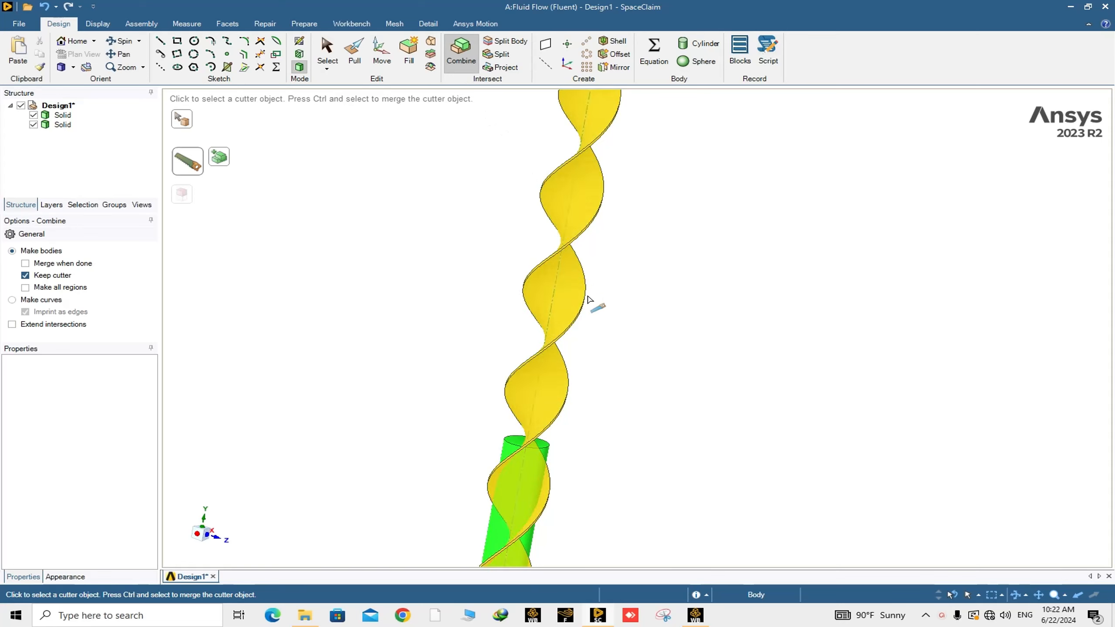
left_click(570, 297)
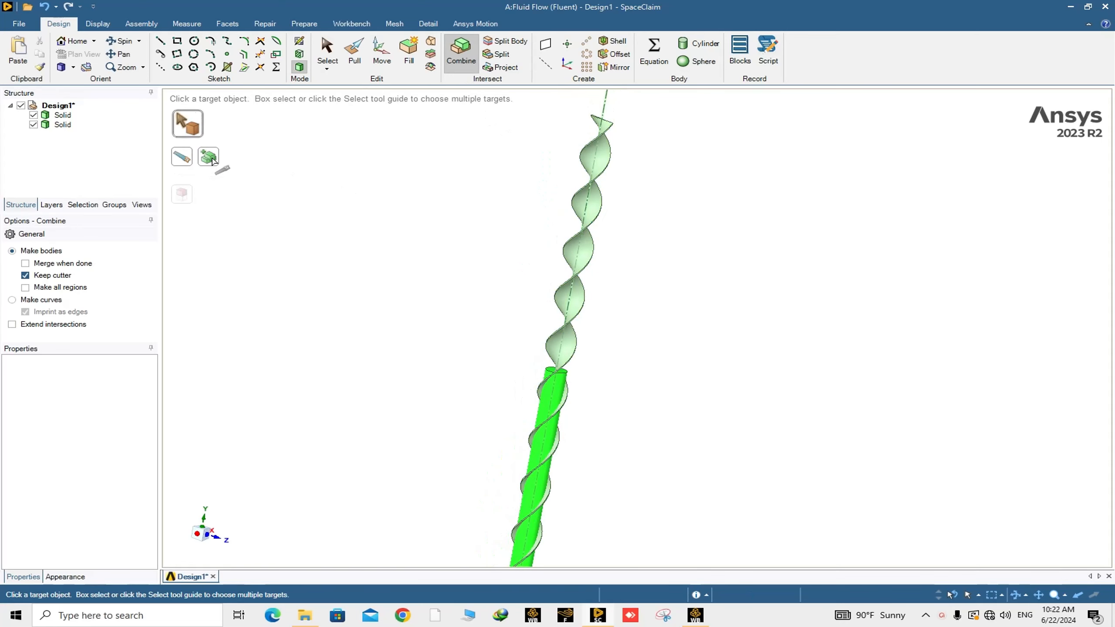
scroll(547, 369, "up", 2)
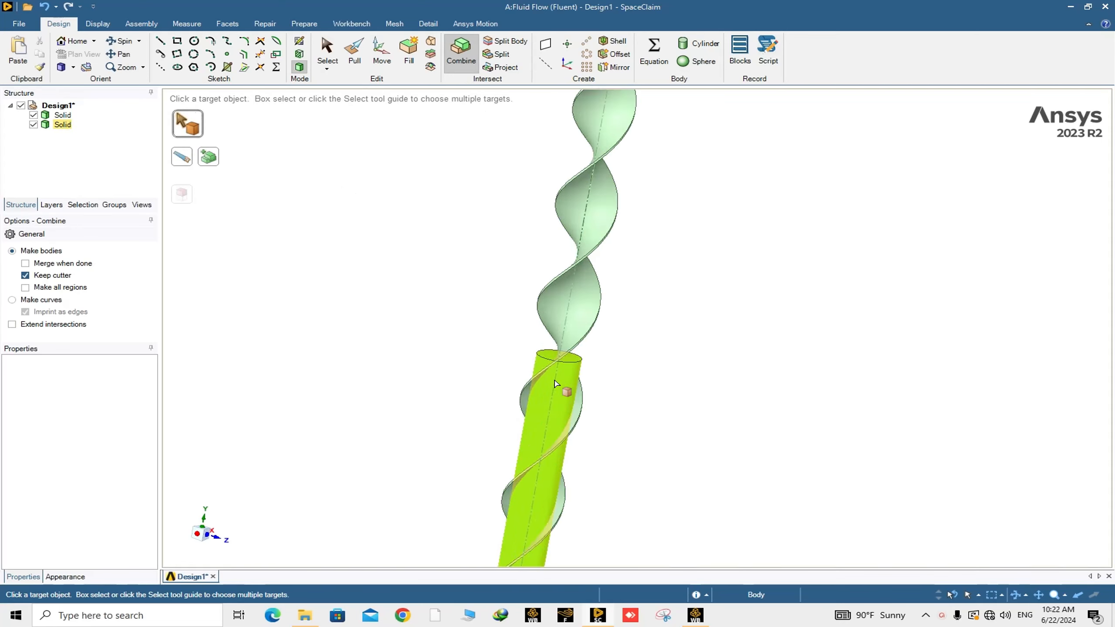
left_click(549, 360)
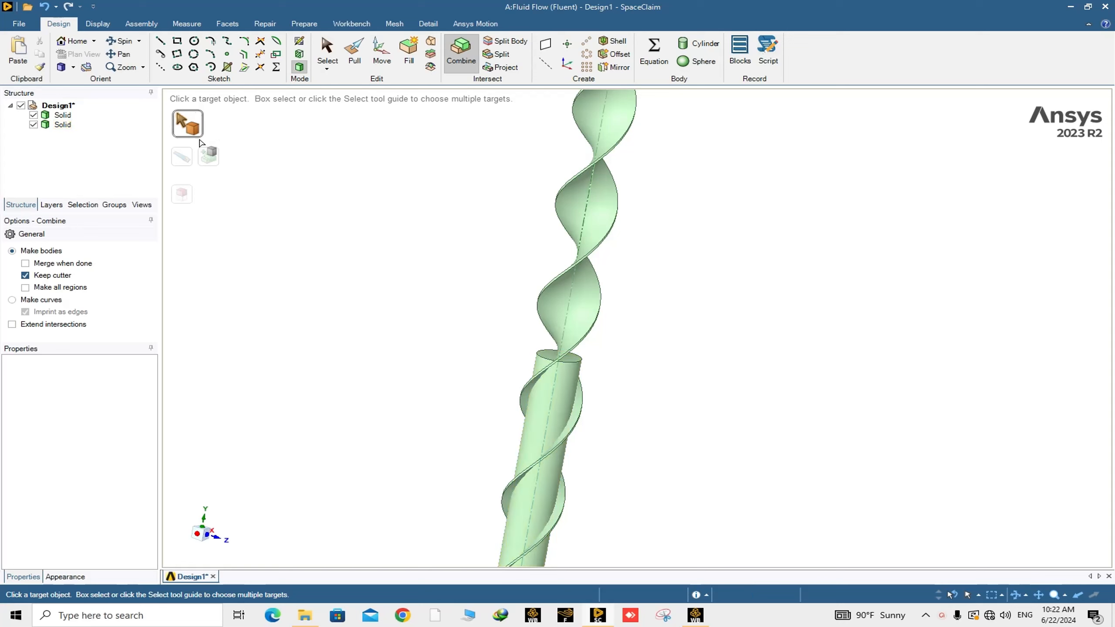
left_click(552, 387)
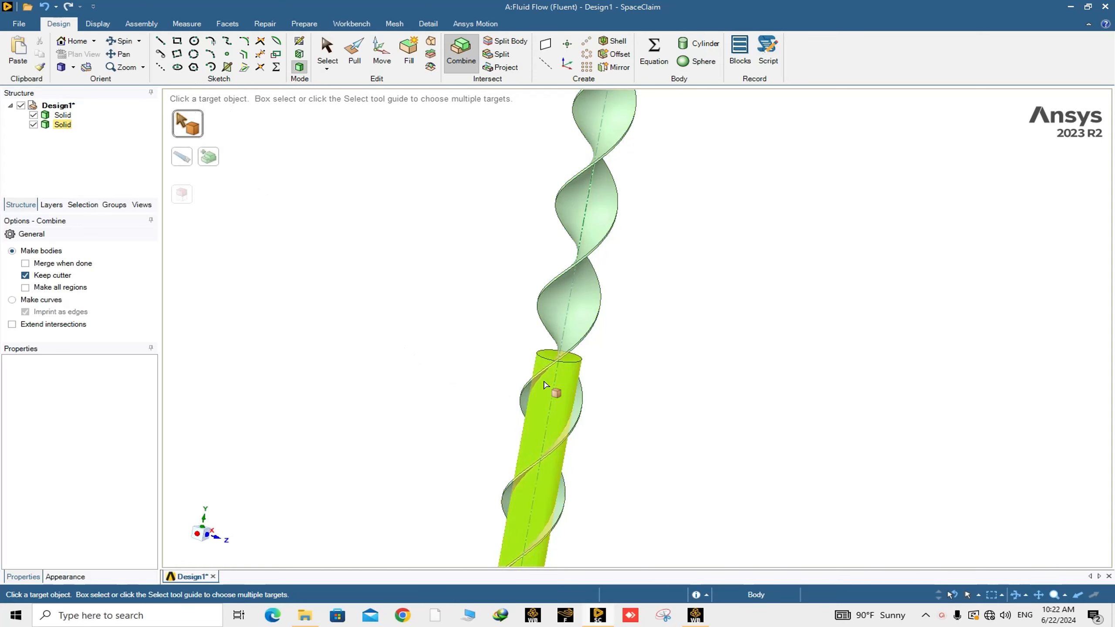
left_click(184, 163)
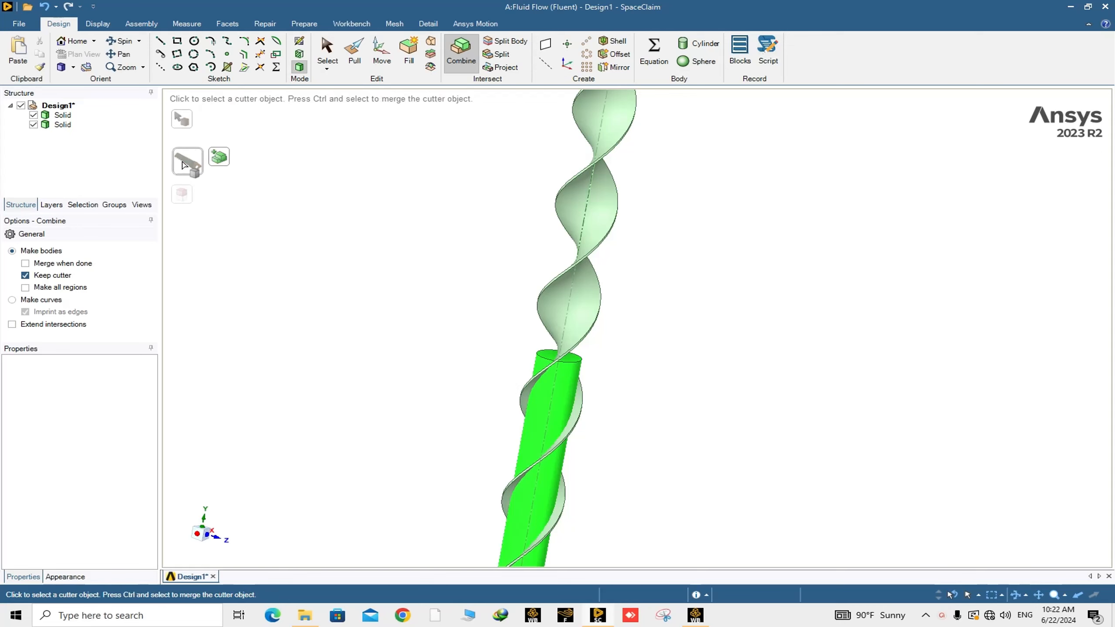
left_click(582, 300)
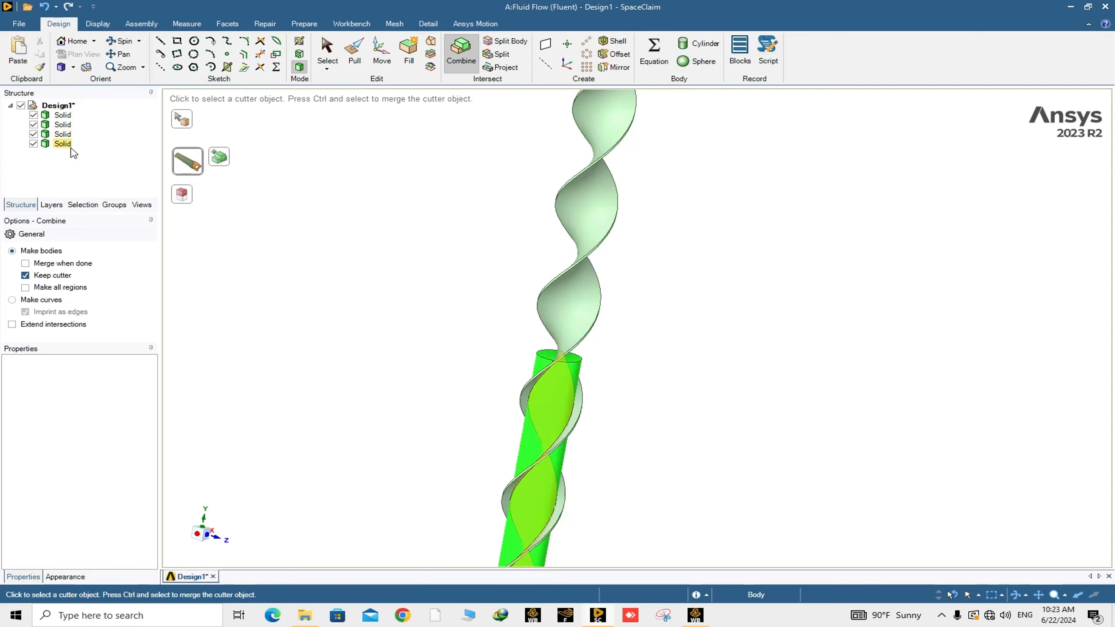
Delete the original helical tape solid that was used as the cutter
mouse_move(533, 319)
middle_mouse_down()
mouse_move(609, 373)
mouse_move(679, 388)
mouse_move(617, 388)
middle_mouse_up()
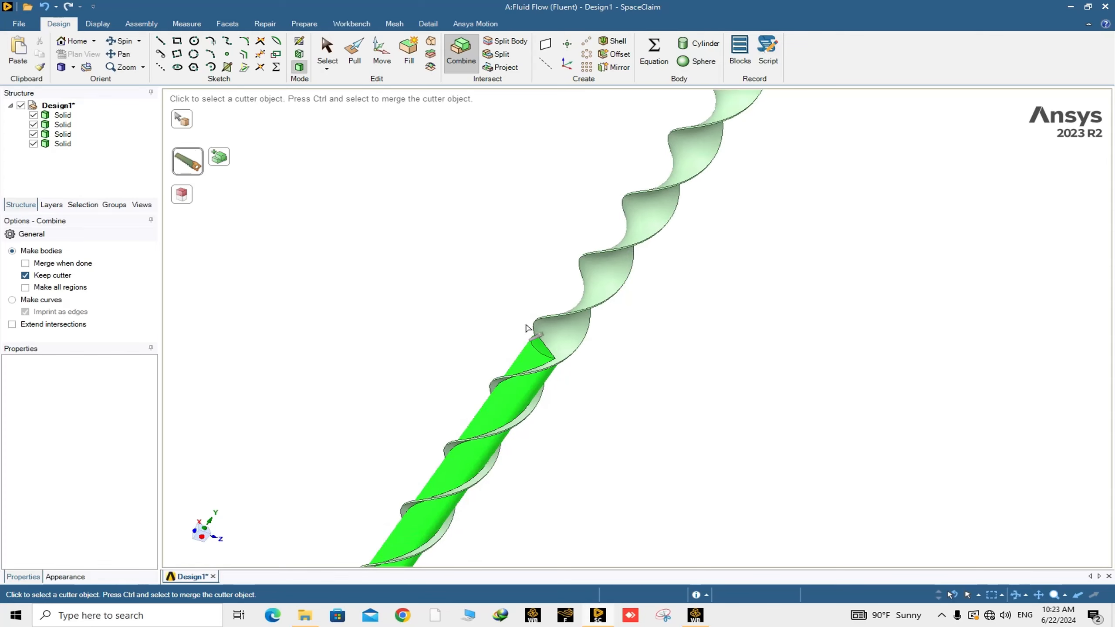
middle_click_drag(528, 328, 500, 309)
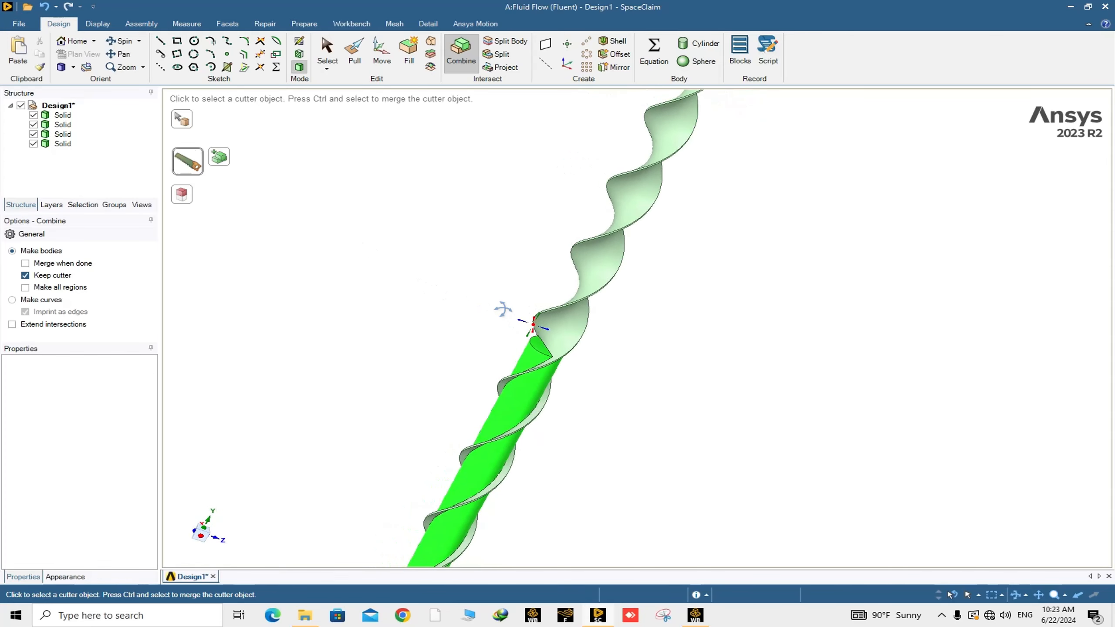
left_click(68, 115)
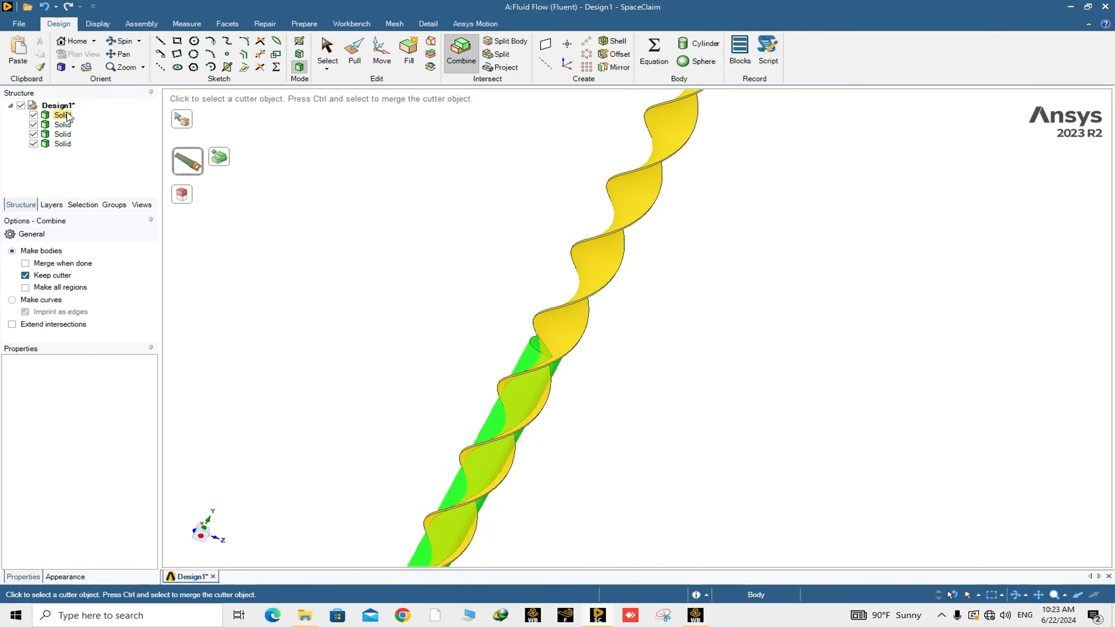
right_click(67, 115)
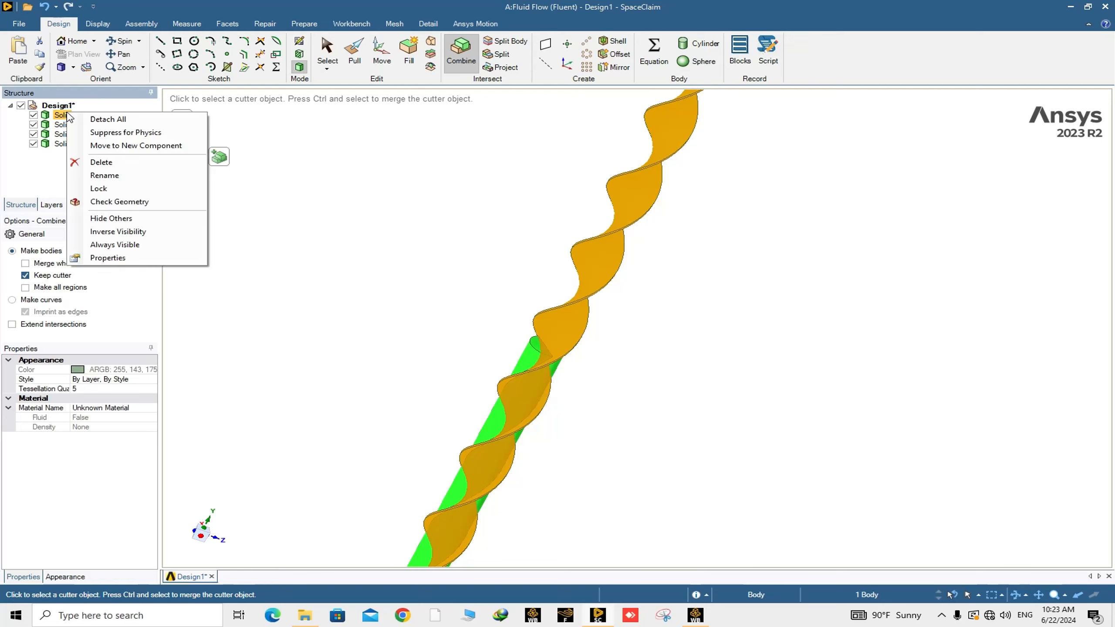
left_click(102, 162)
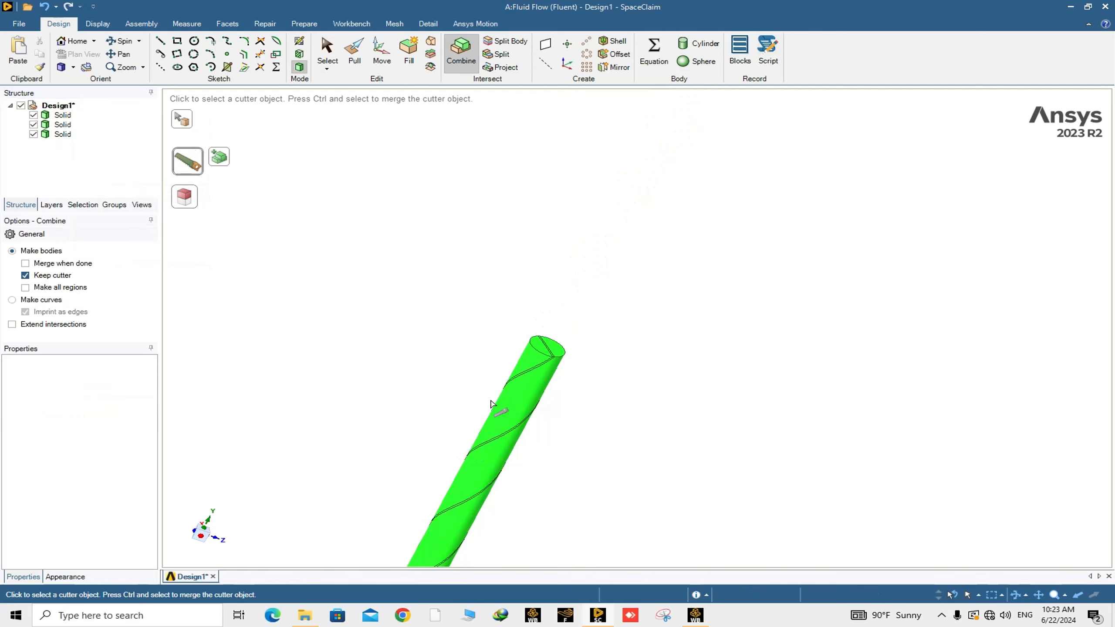
Delete the thin tape-shaped solid inside the cylinder, leaving only the two fluid halves
scroll(517, 393, "up", 5)
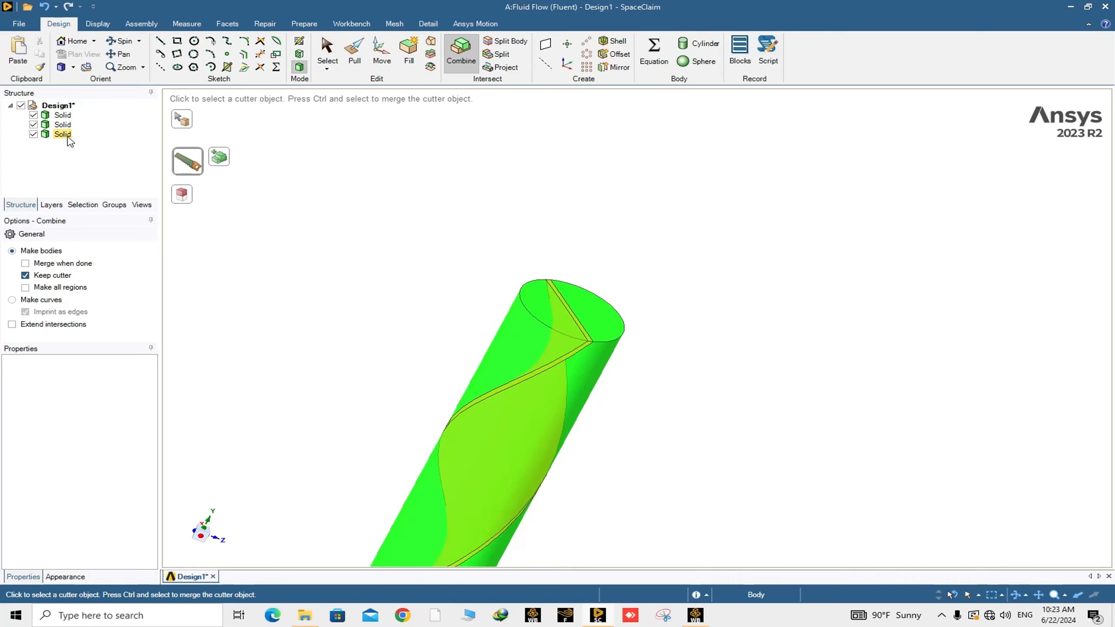
right_click(62, 135)
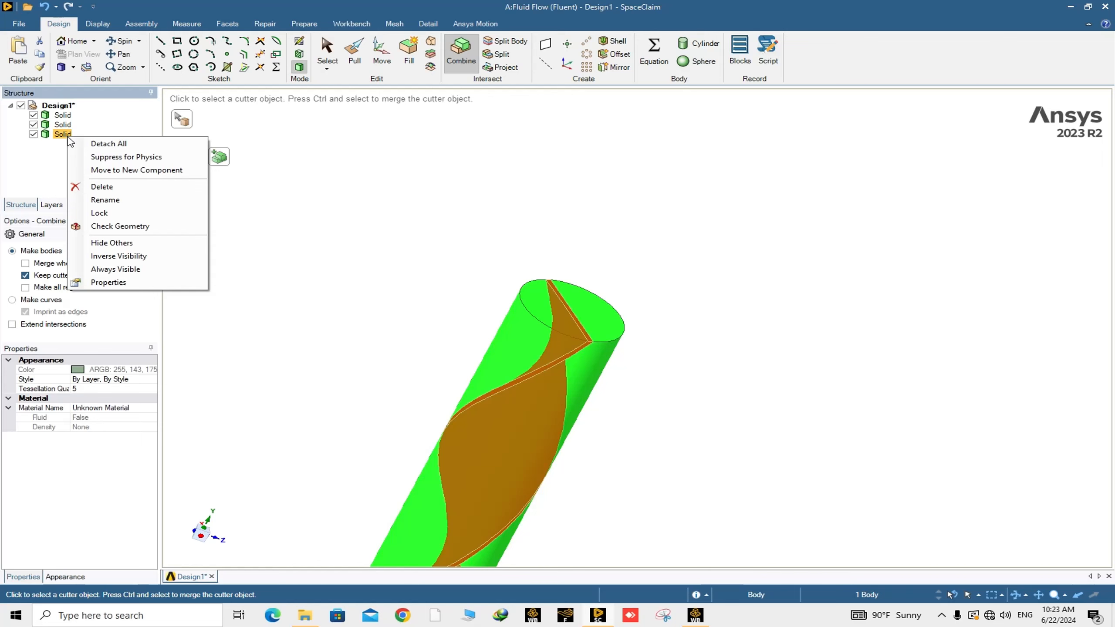
left_click(105, 188)
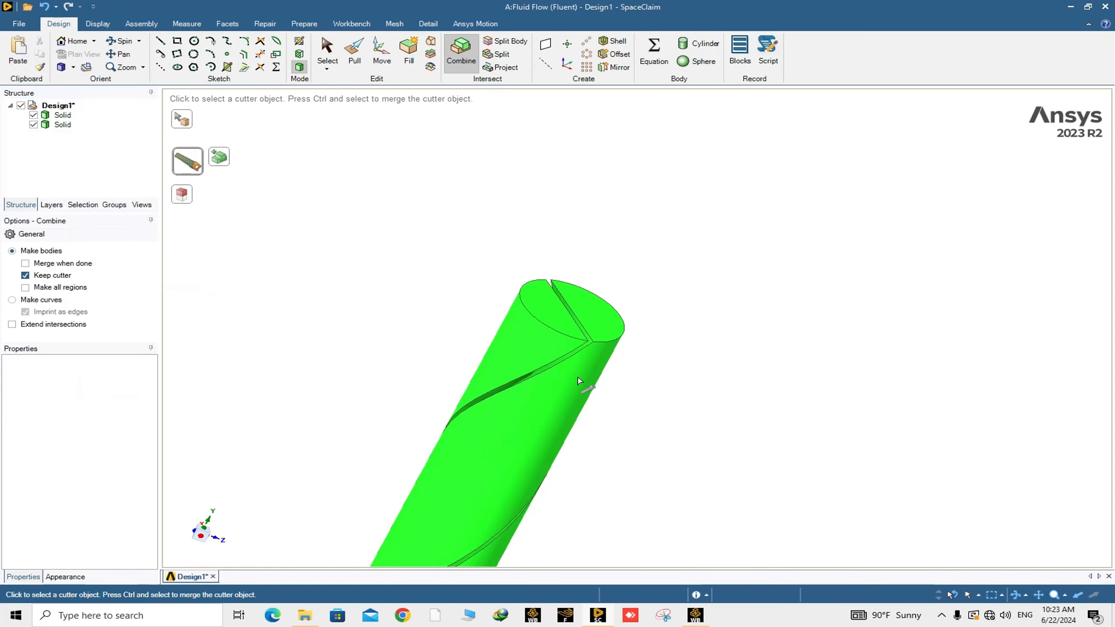
Leave Combine and examine the helical gap between the two fluid solids at both ends of the cylinder
scroll(576, 377, "up", 10)
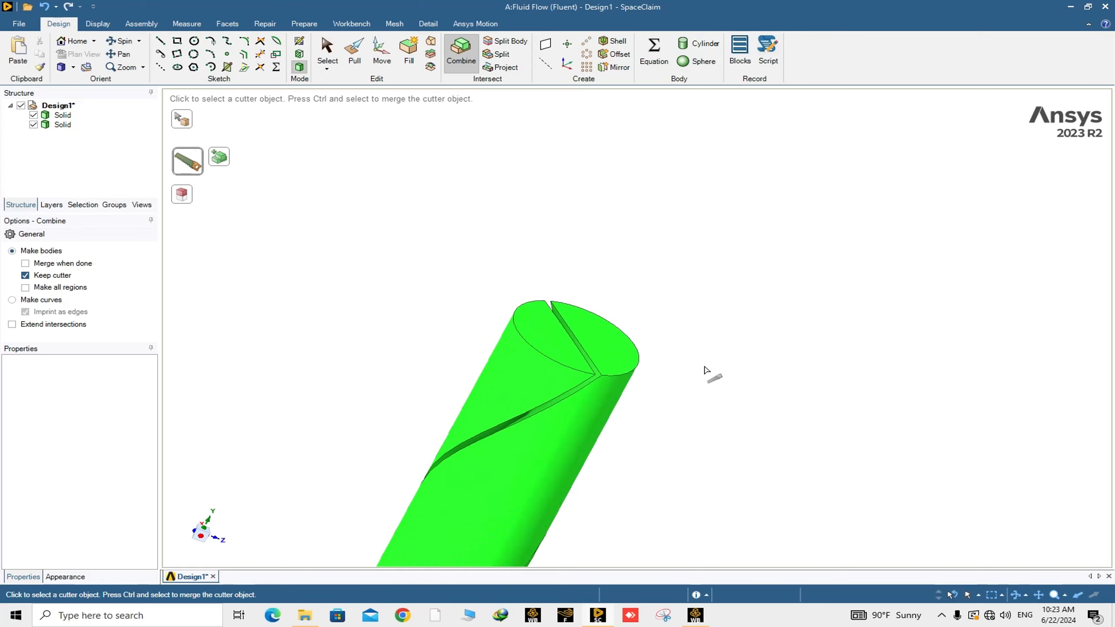
scroll(672, 366, "down", 8)
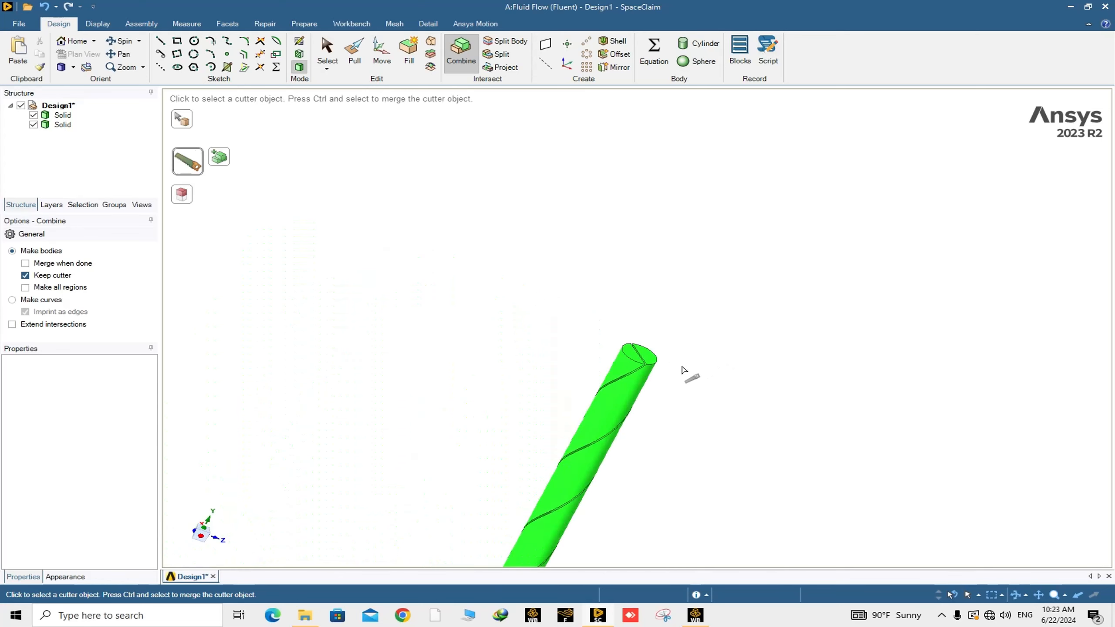
left_click(328, 48)
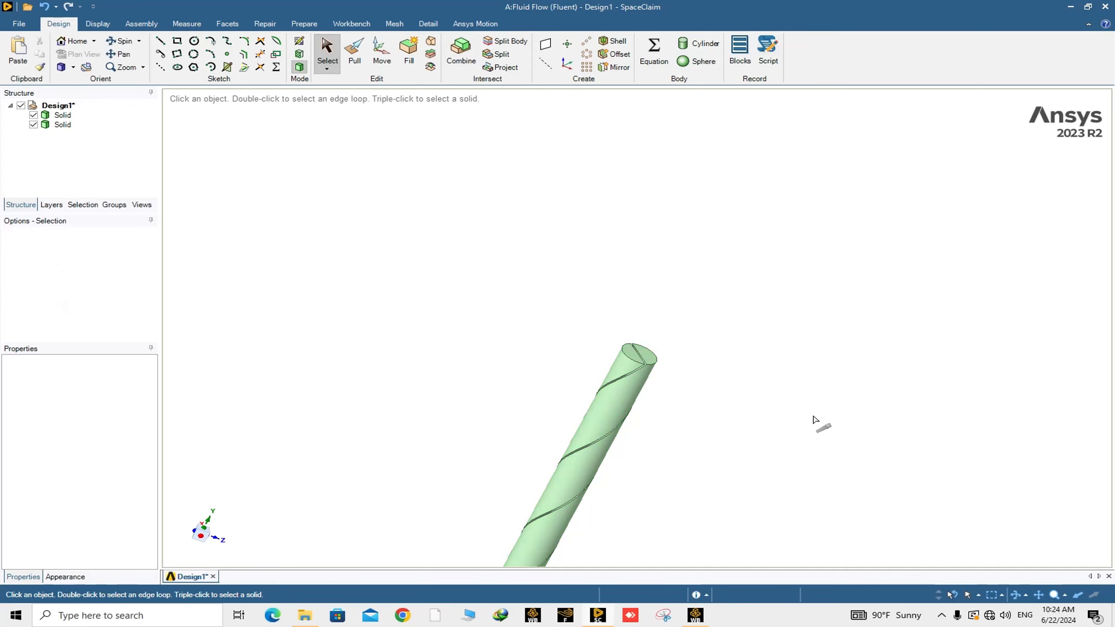
middle_click_drag(729, 386, 584, 367)
scroll(661, 361, "up", 7)
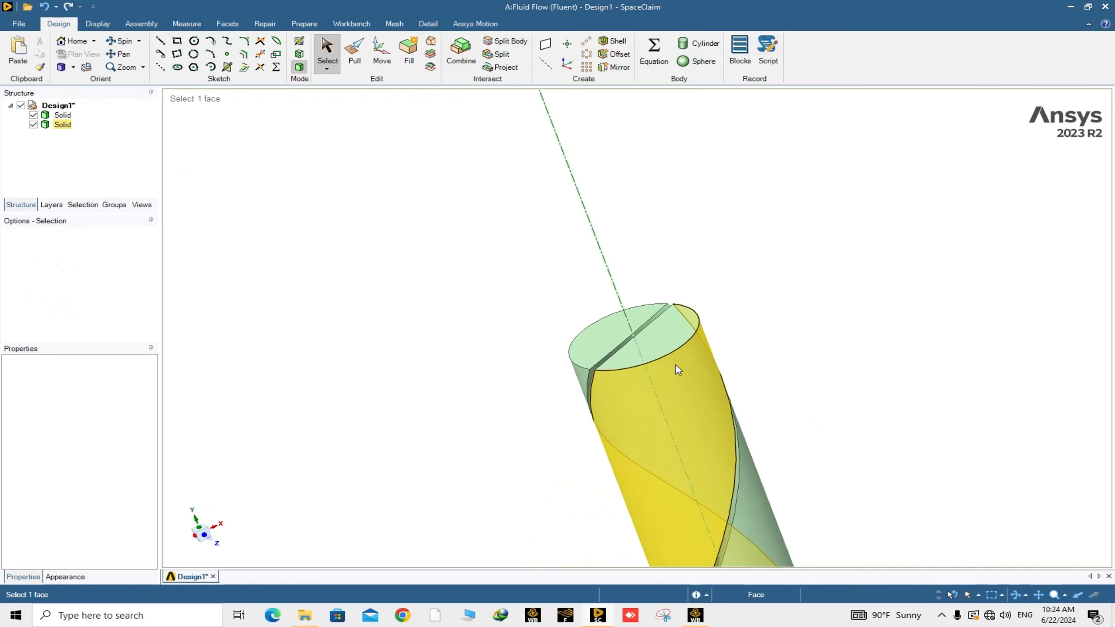
middle_click_drag(677, 365, 720, 386)
scroll(714, 391, "up", 4)
scroll(703, 373, "down", 10)
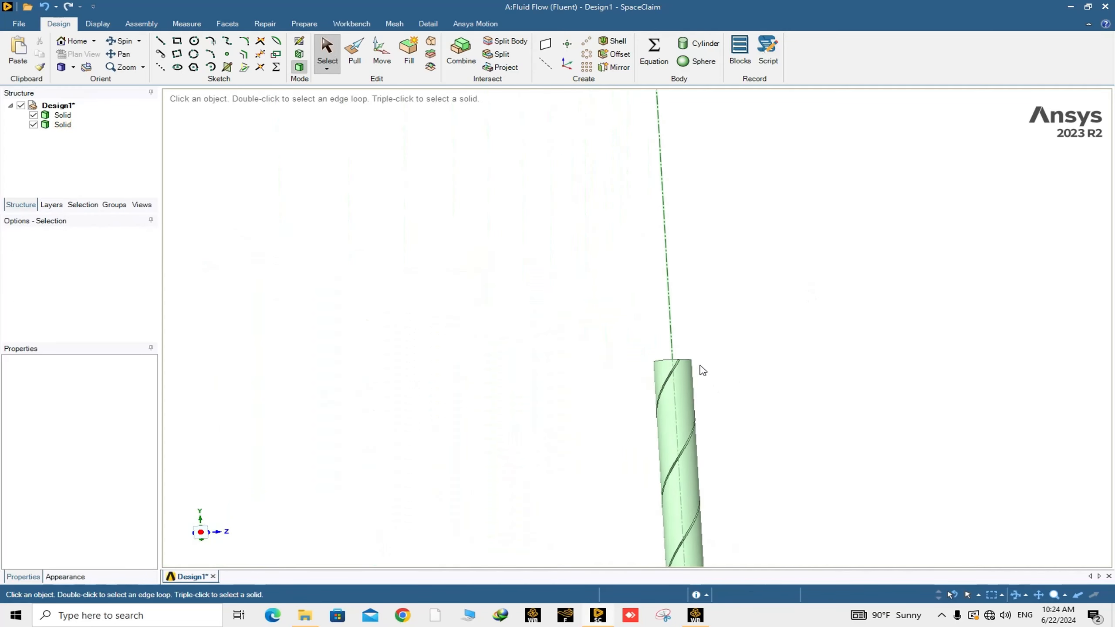
scroll(710, 453, "up", 8)
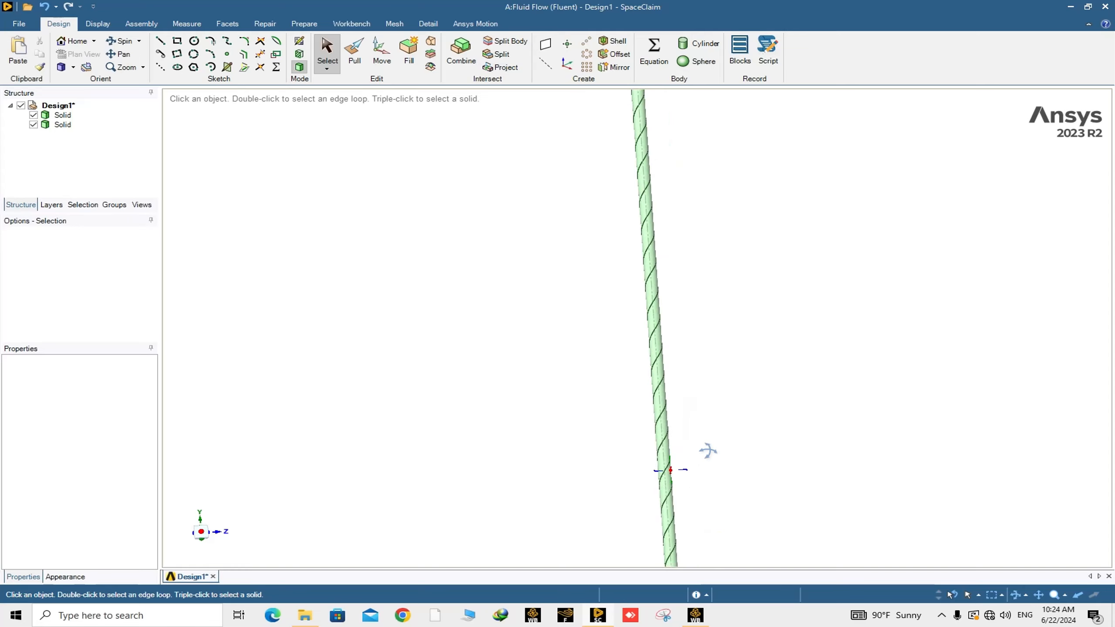
middle_click_drag(707, 451, 820, 459)
scroll(819, 459, "up", 6)
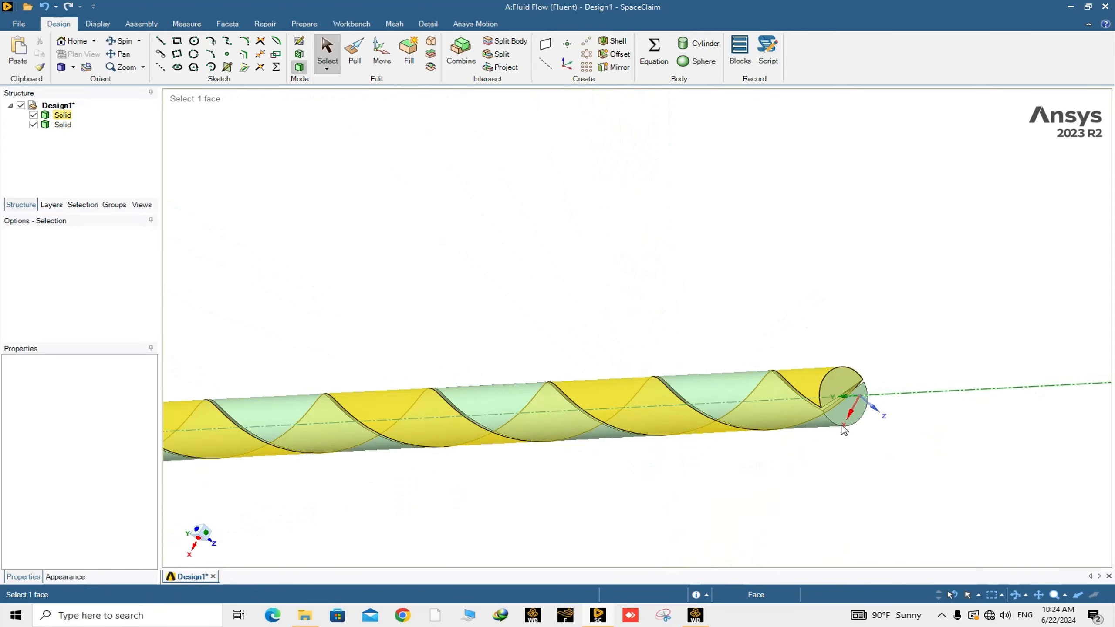
scroll(841, 373, "up", 5)
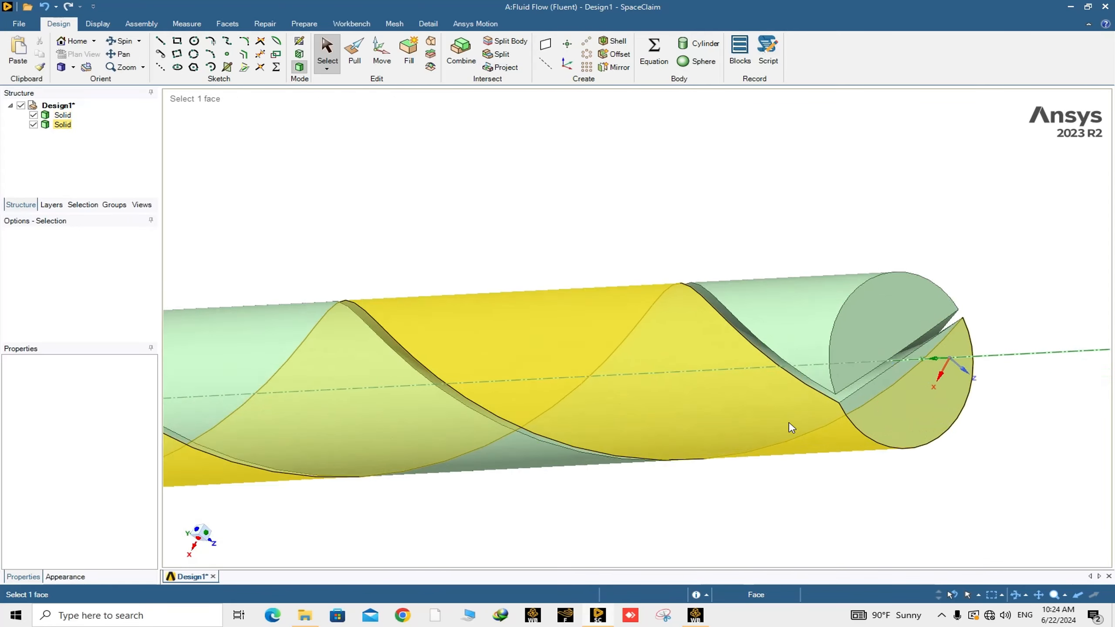
middle_click_drag(787, 423, 757, 443)
scroll(746, 405, "down", 5)
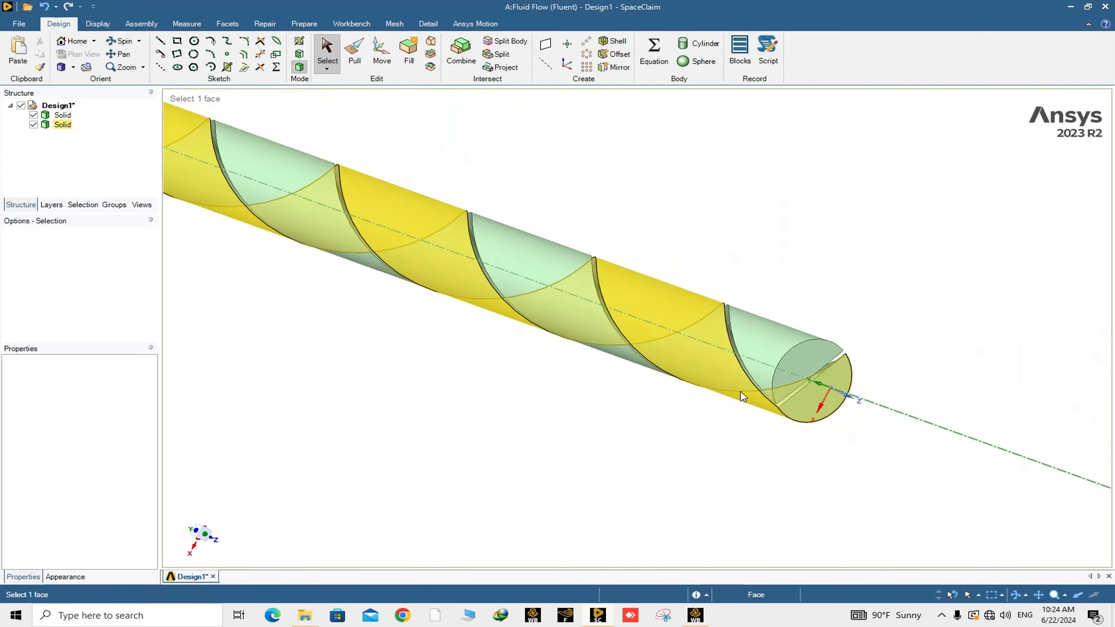
Highlight the two remaining solids individually and inspect how they twist around each other along the full pipe length
left_click(66, 116)
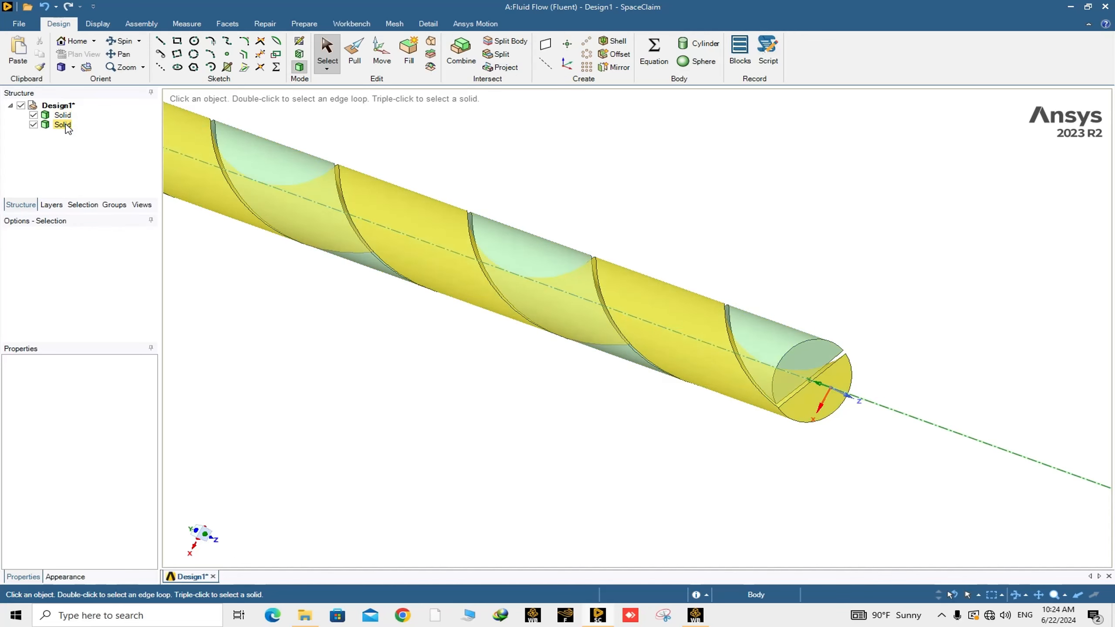
left_click(63, 125)
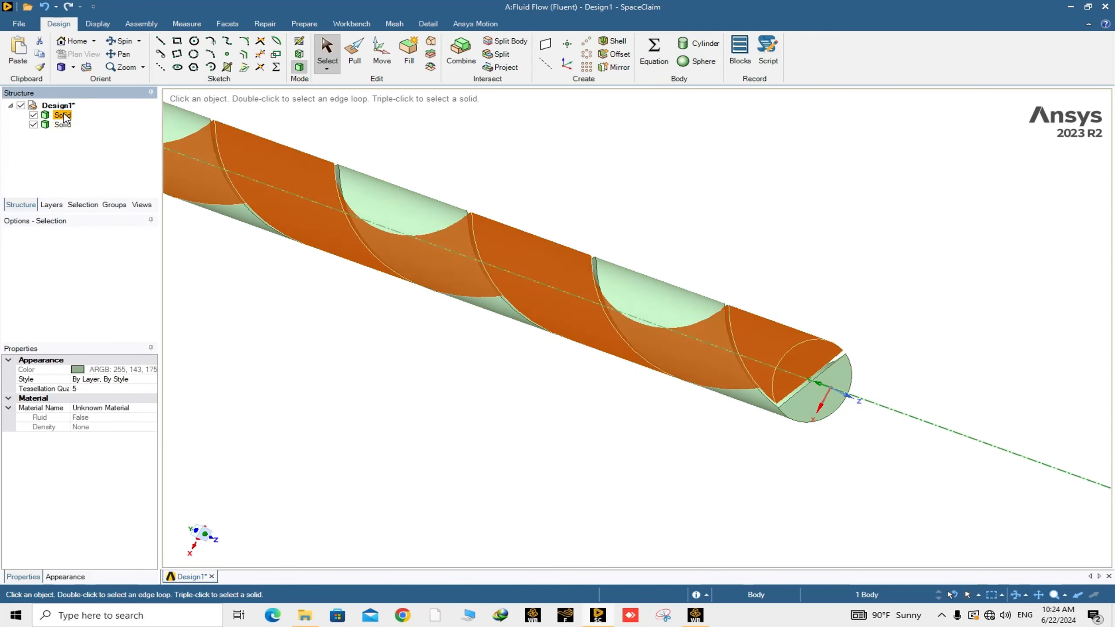
scroll(670, 242, "down", 5)
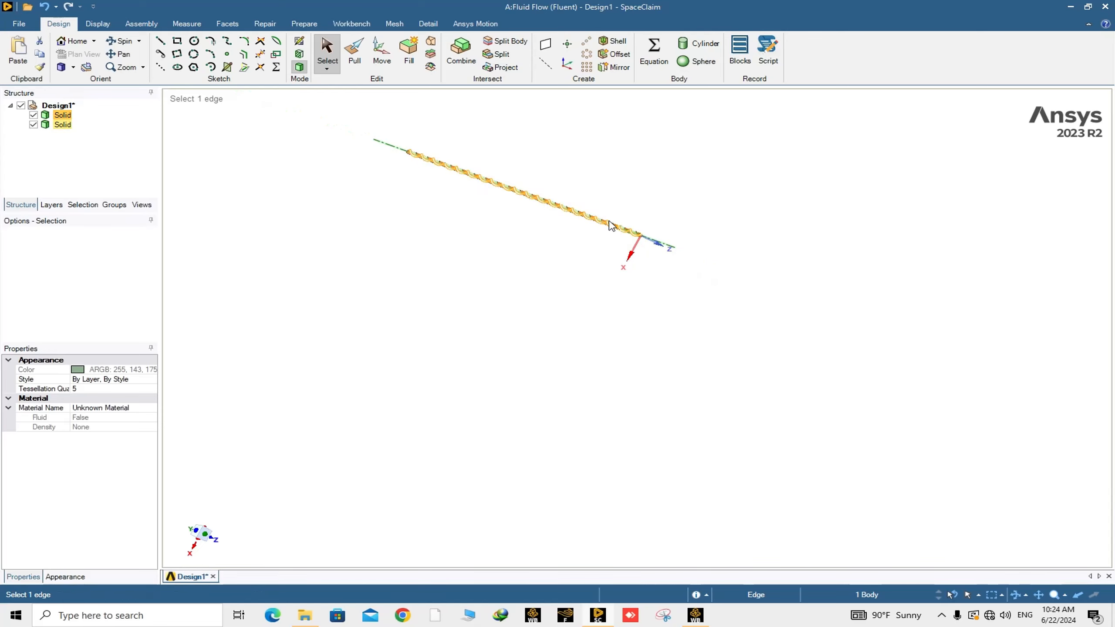
scroll(592, 239, "up", 5)
scroll(495, 267, "up", 6)
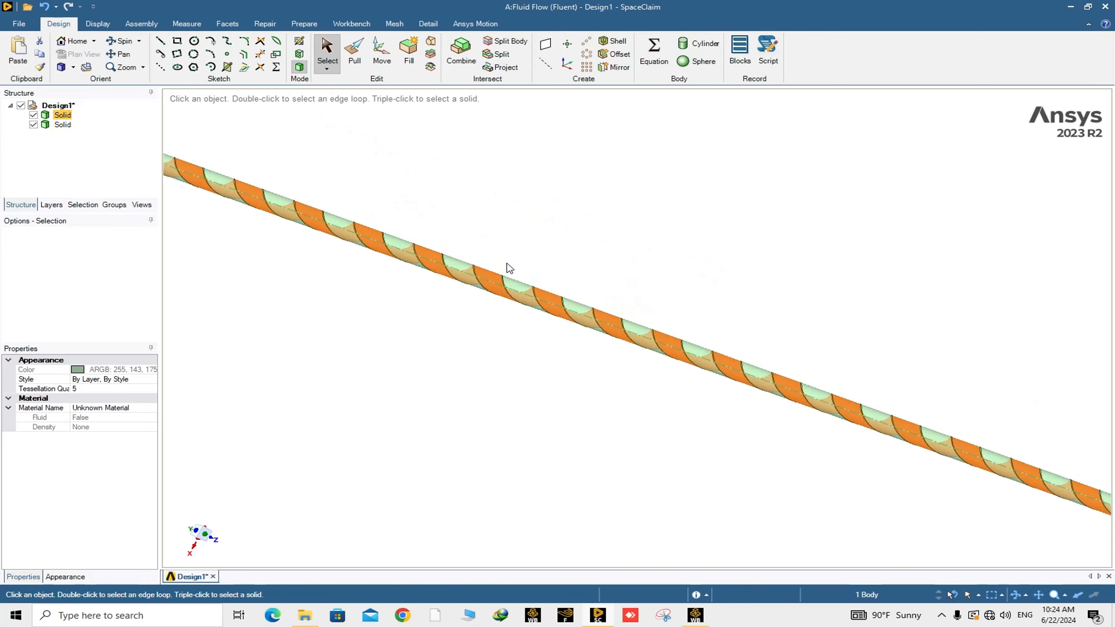
scroll(385, 270, "down", 5)
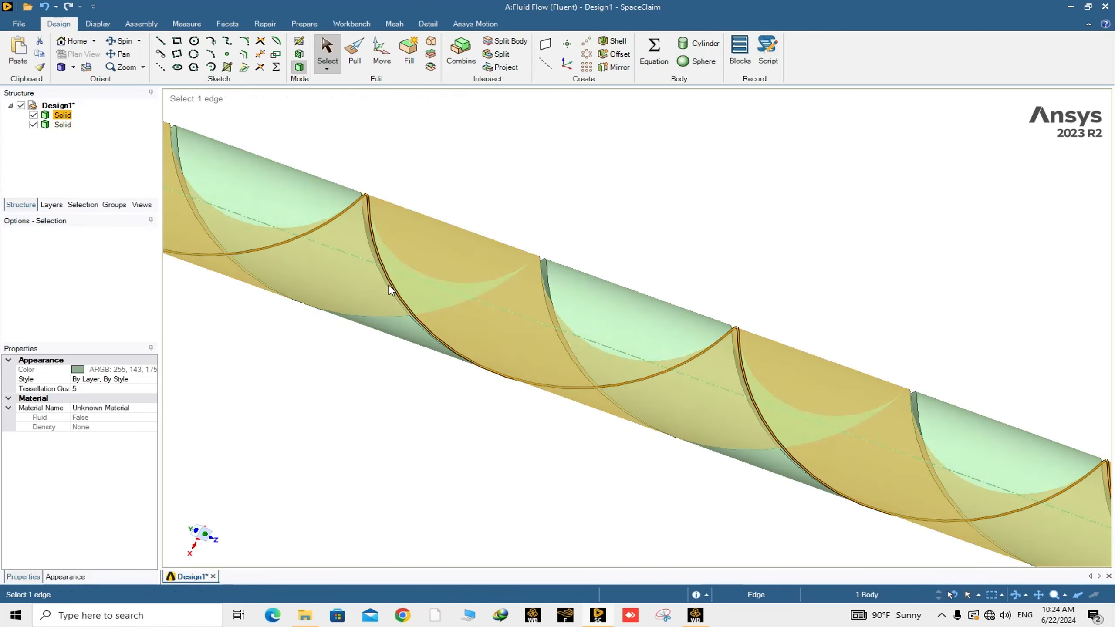
middle_click_drag(385, 270, 399, 321)
scroll(399, 318, "up", 3)
scroll(396, 291, "down", 8)
Start the Share operation to share topology between the two twisted fluid solids
left_click(347, 24)
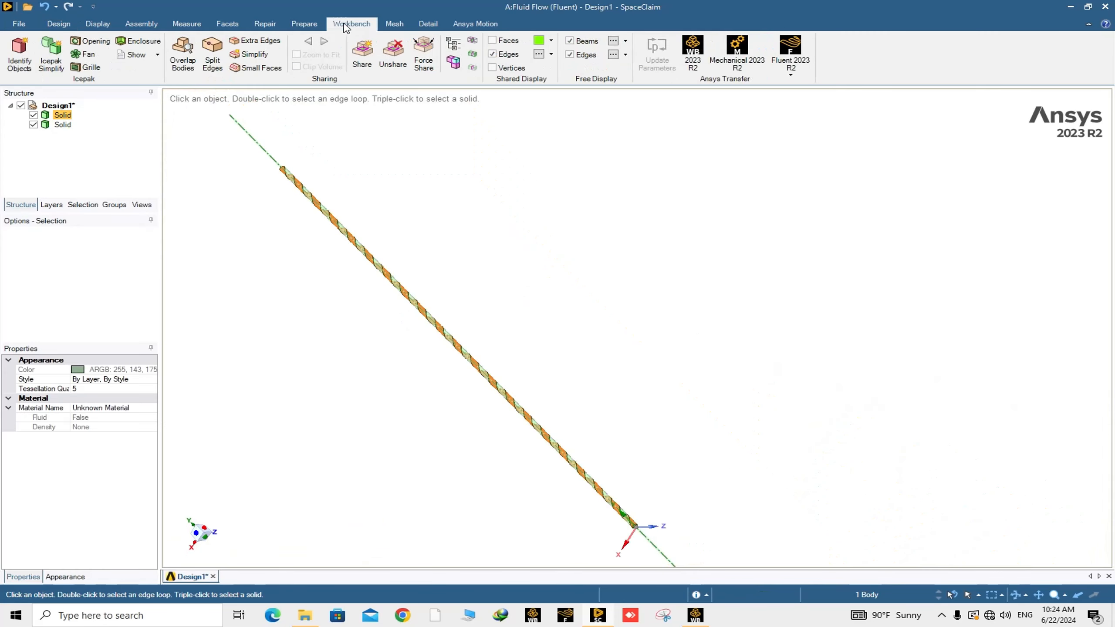
left_click(366, 61)
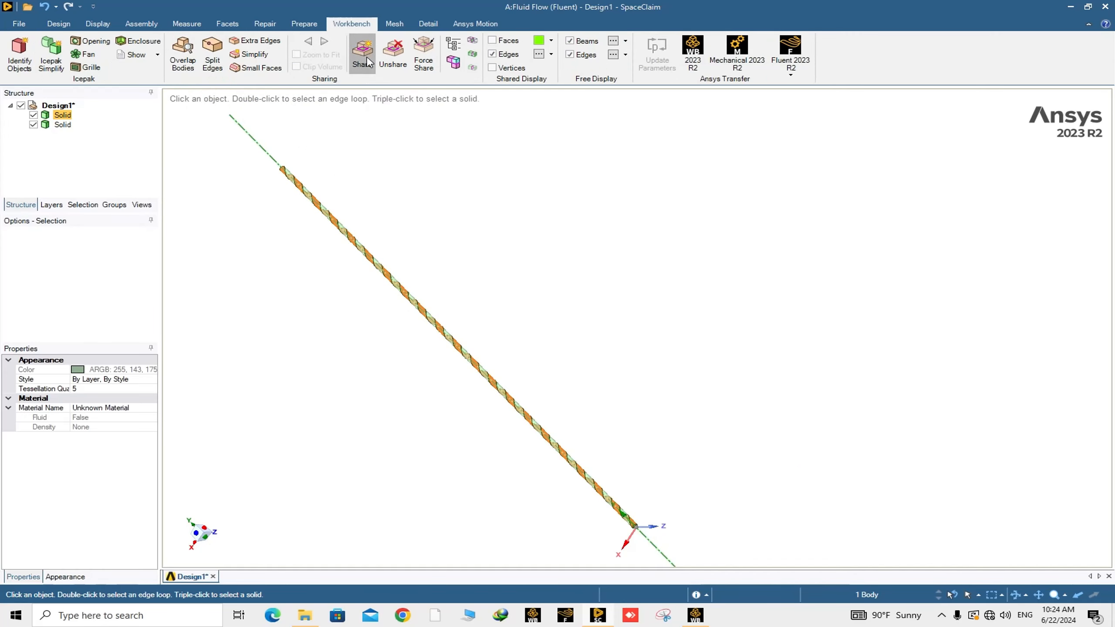
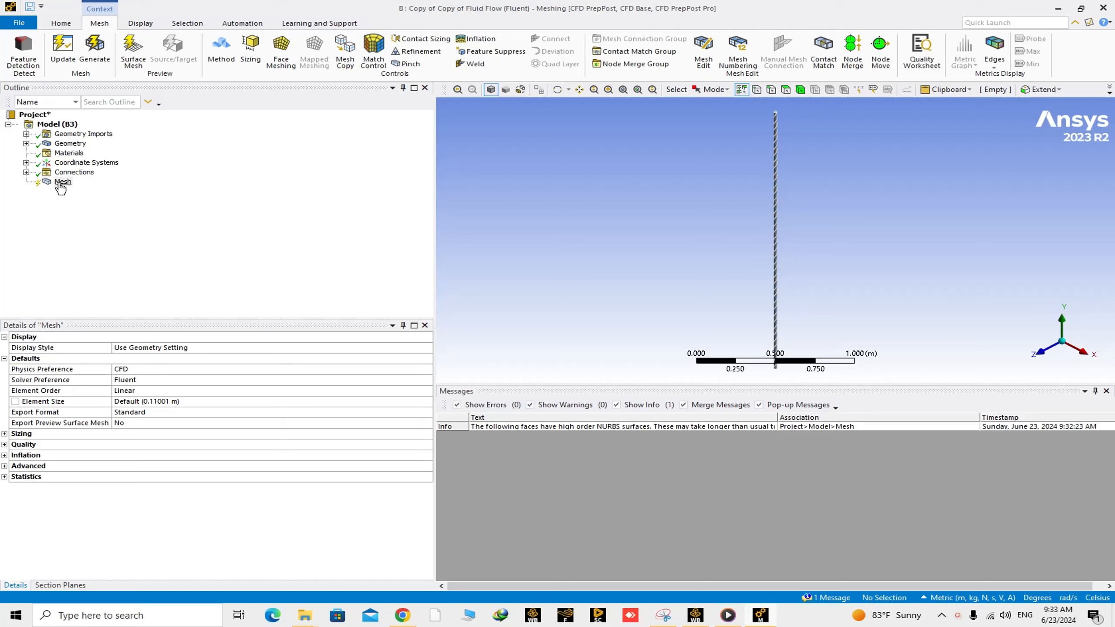
In Ansys Meshing, set the global mesh element size to 2.e-003 m
left_click(151, 401)
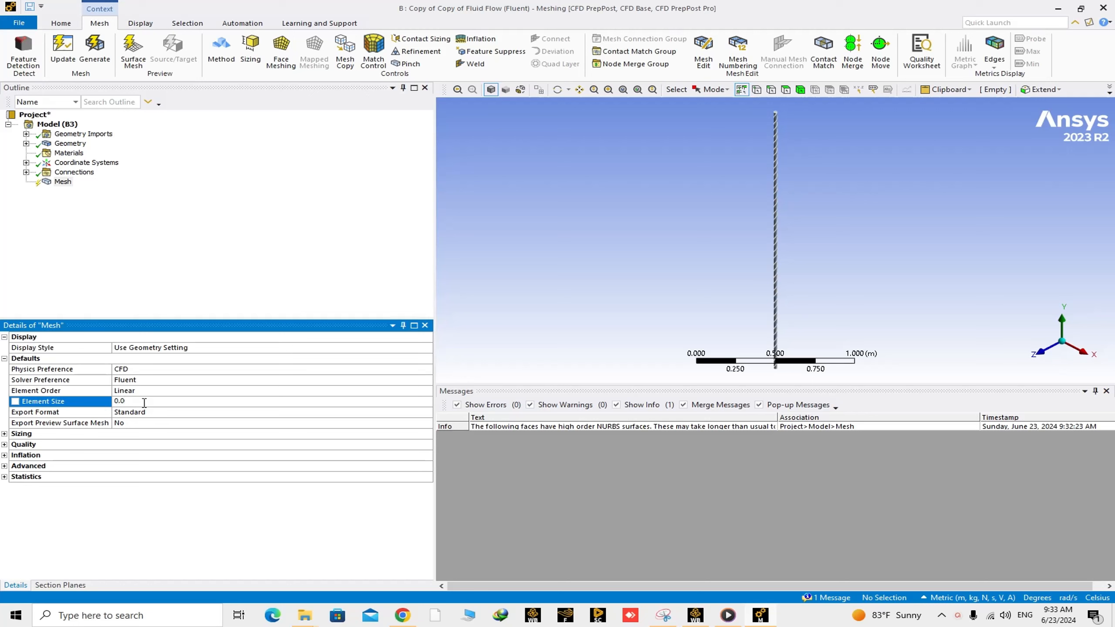
left_click(100, 277)
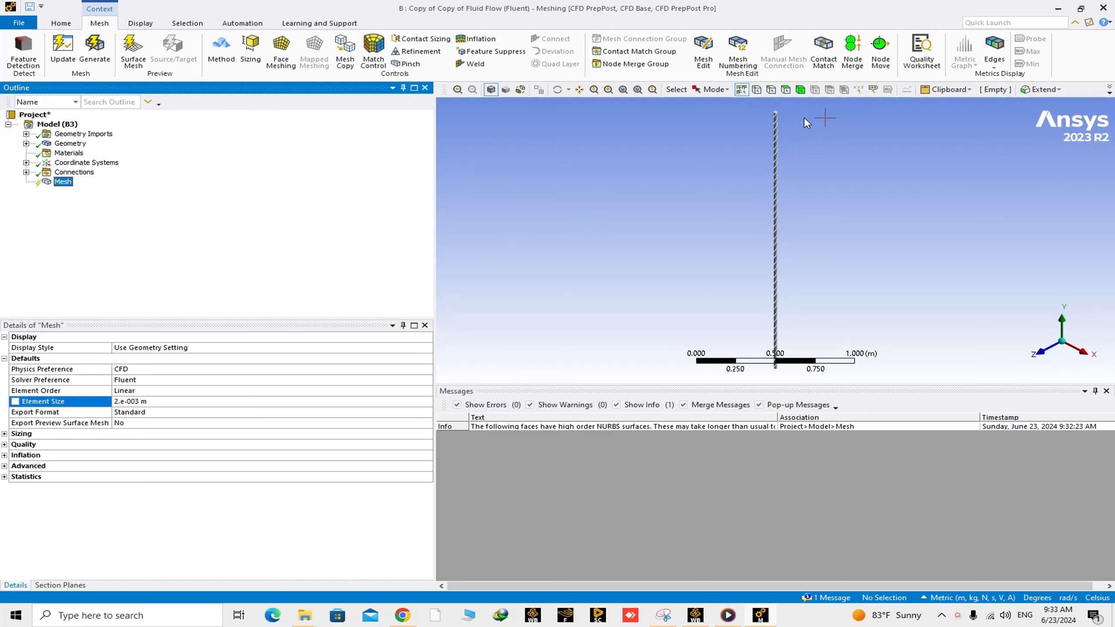
Insert a mesh Method control on the twisted fluid body whose semicircular end face lies above the tape gap
middle_click_drag(803, 116, 759, 146)
right_click_drag(751, 115, 795, 147)
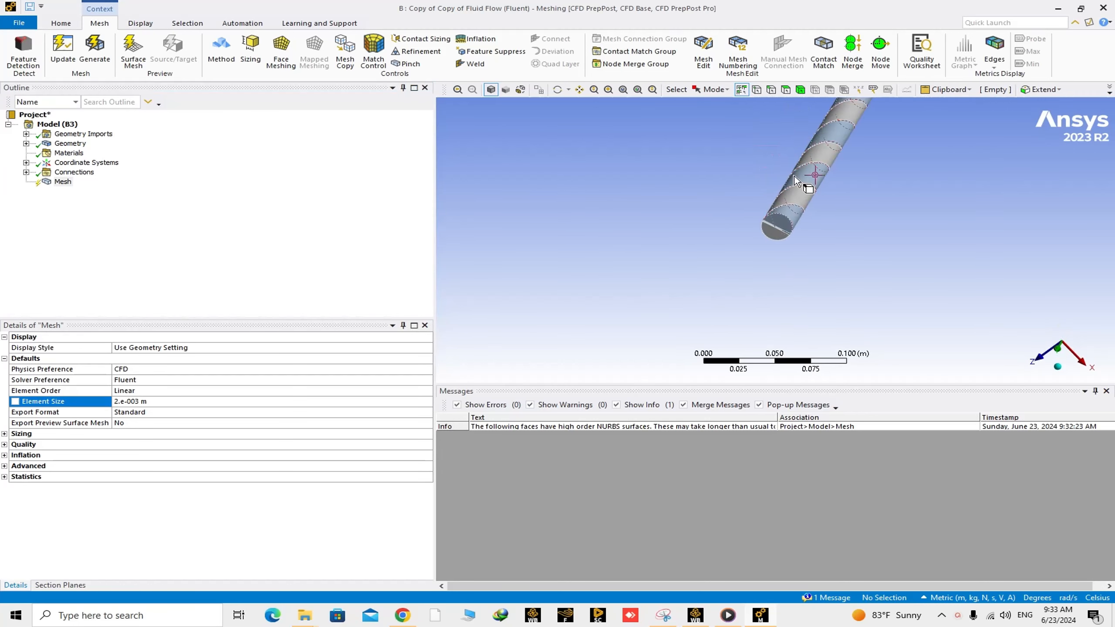
middle_click_drag(804, 197, 764, 262, "ctrl")
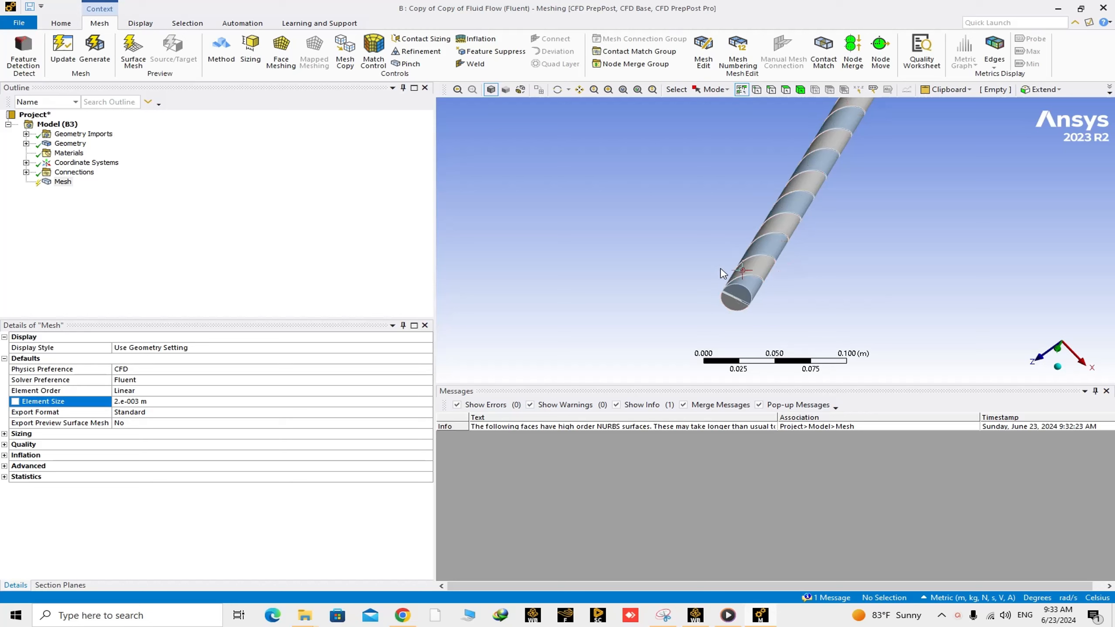
scroll(737, 281, "up", 5)
scroll(773, 286, "down", 1)
scroll(788, 284, "down", 2)
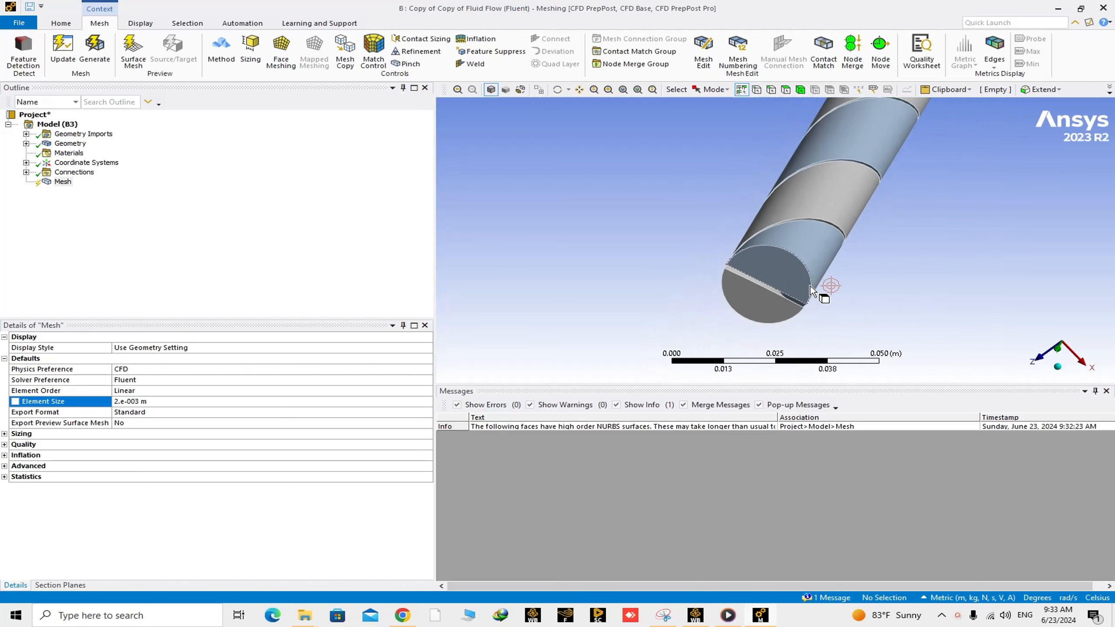
middle_click_drag(790, 285, 782, 277)
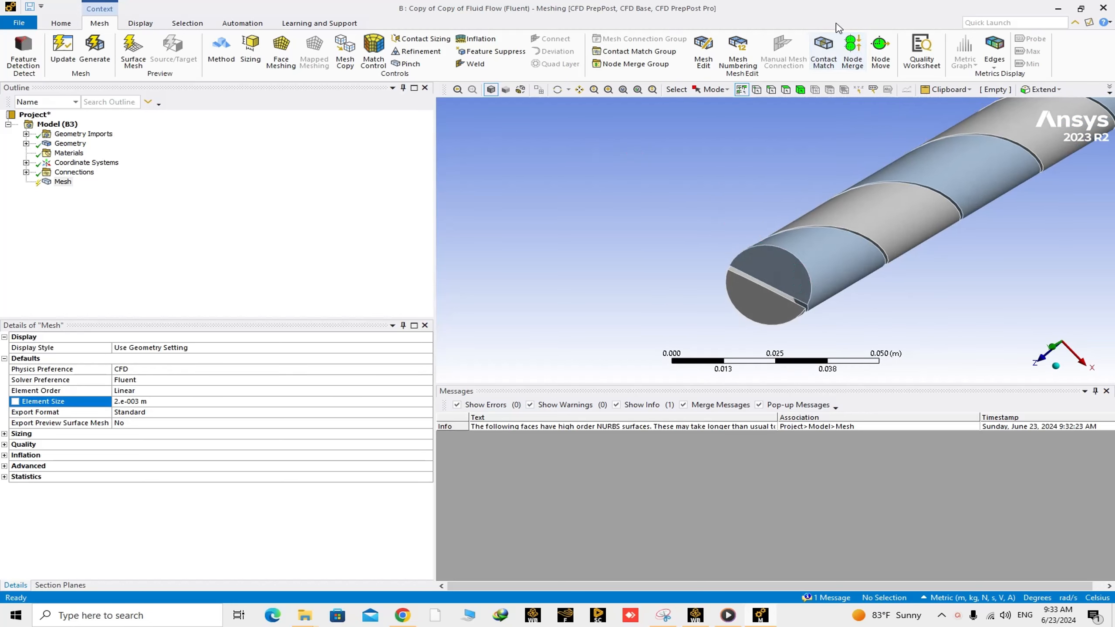
left_click(801, 90)
left_click(797, 268)
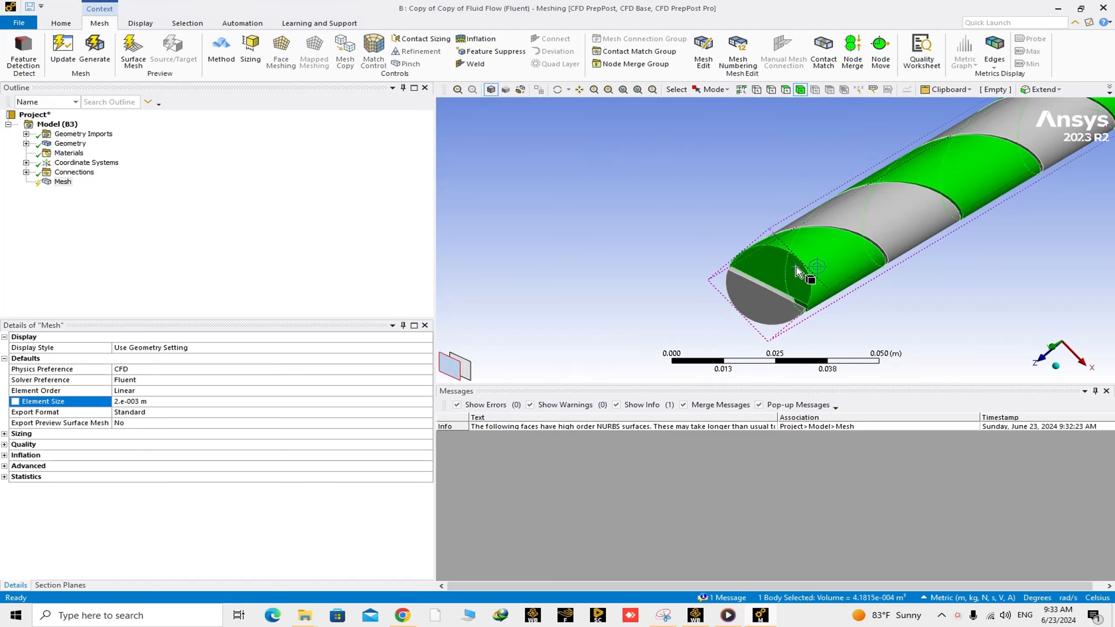
right_click(797, 265)
mouse_move(847, 270)
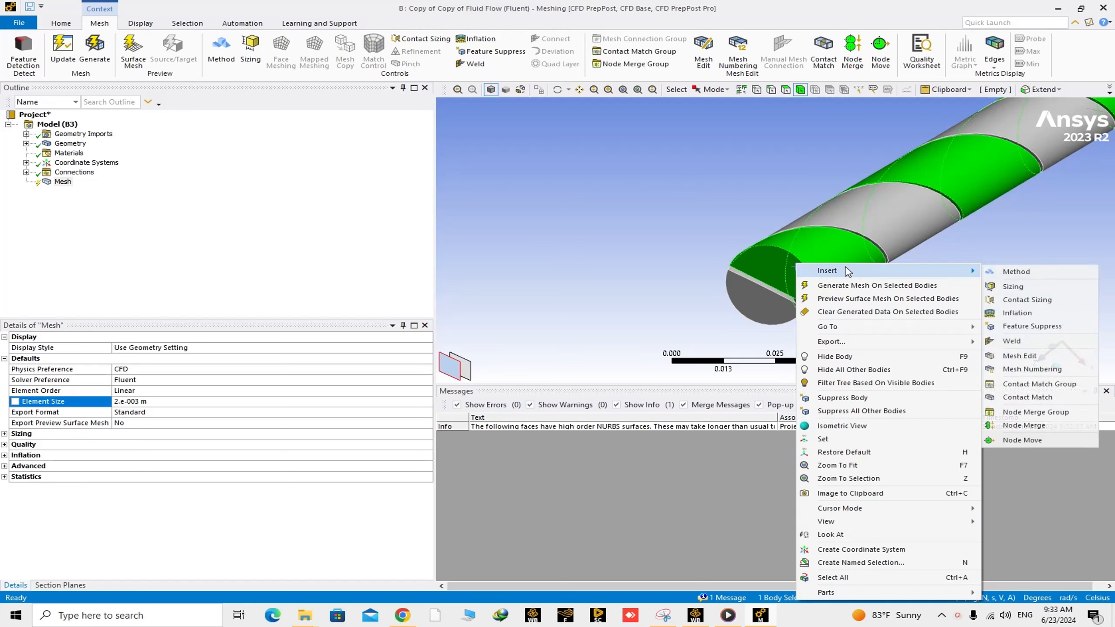
left_click(1010, 271)
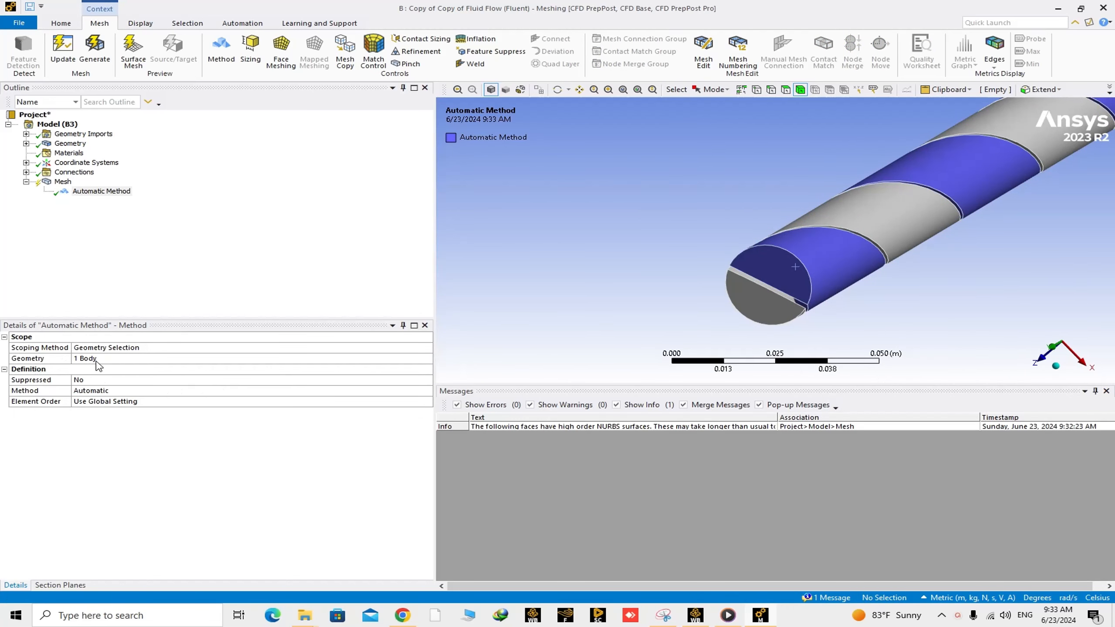
Change the new mesh control's method to Sweep
left_click(427, 390)
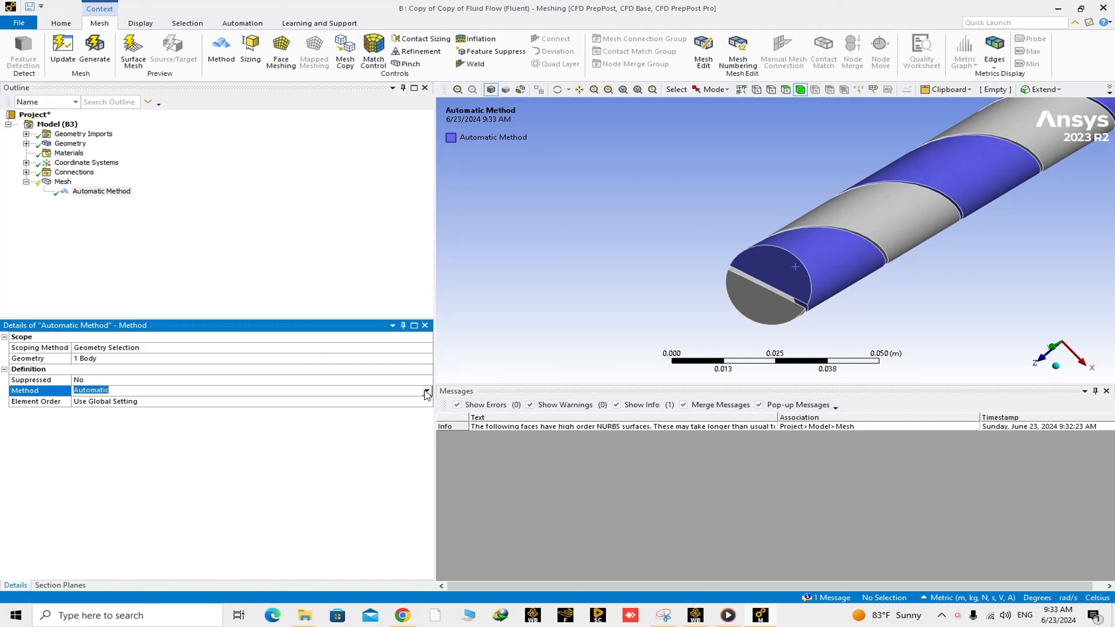
left_click(427, 391)
left_click(131, 424)
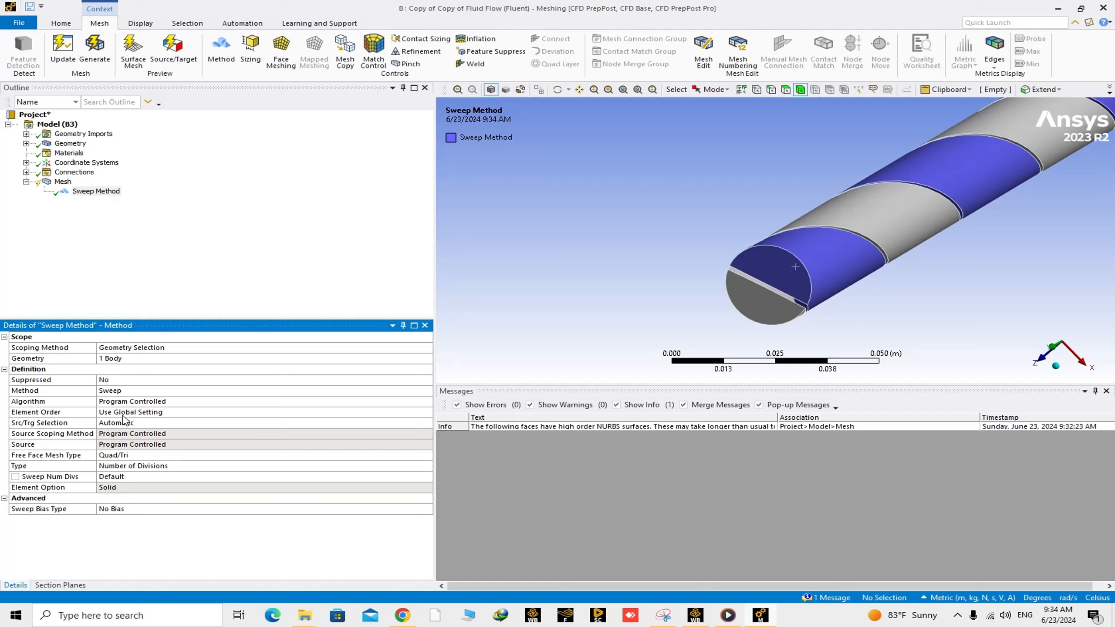
Set the sweep's free face mesh type to All Quad and its source selection to Manual Source, using the body's semicircular end face
left_click(90, 424)
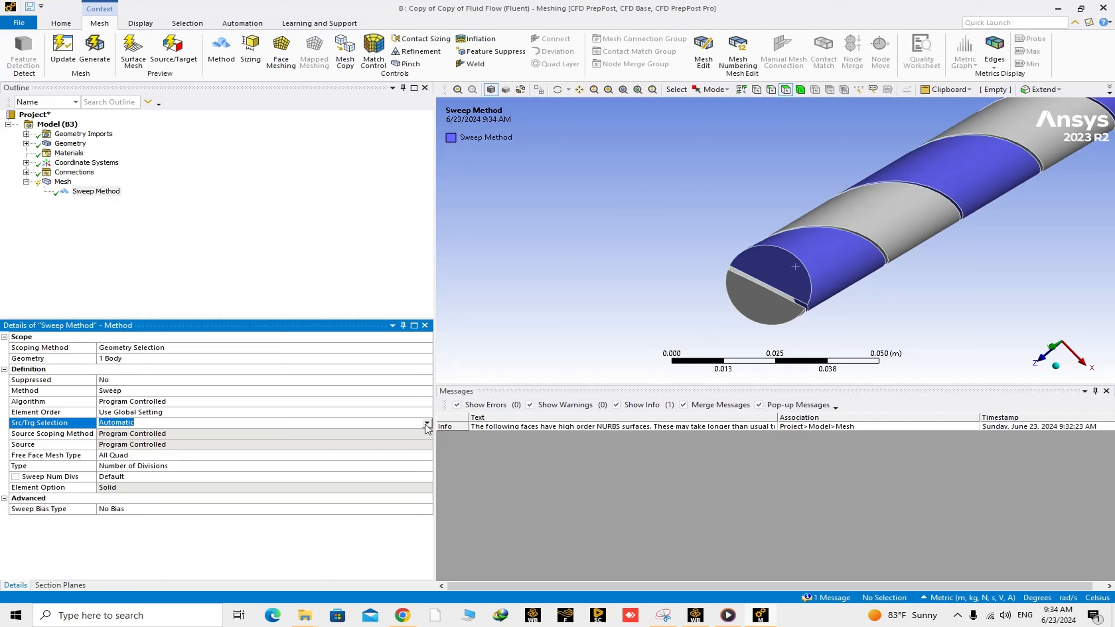
left_click(332, 423)
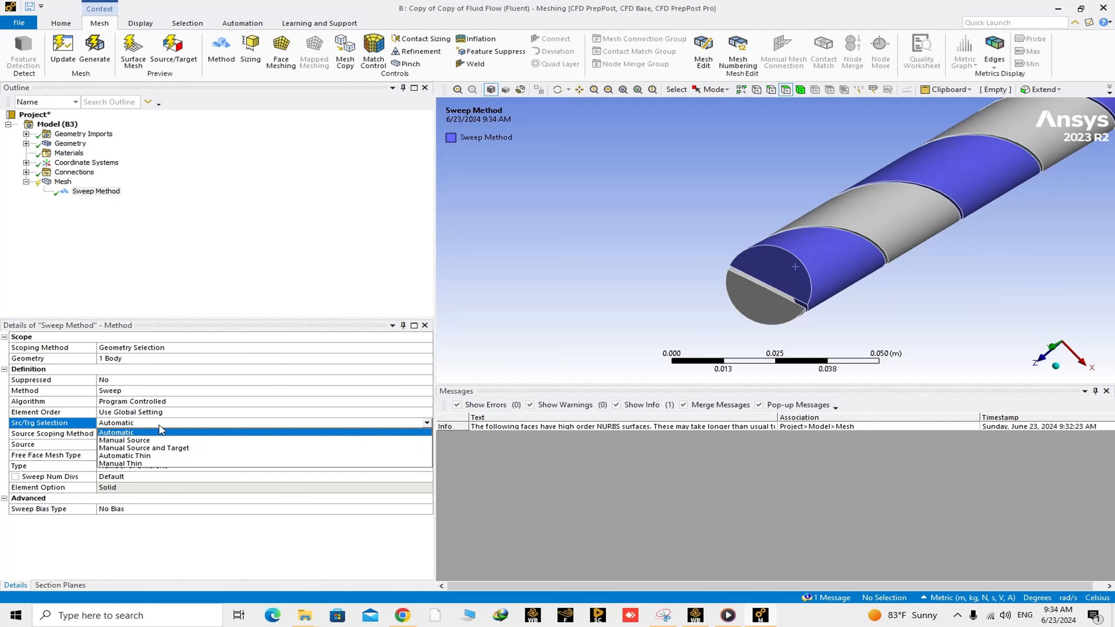
left_click(136, 441)
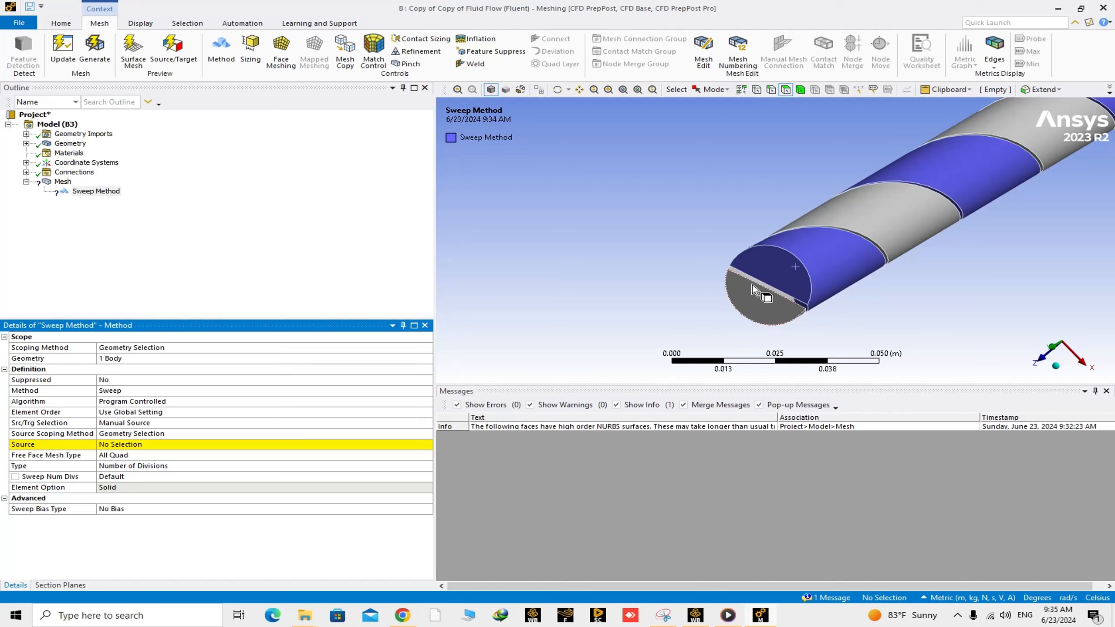
left_click(776, 272)
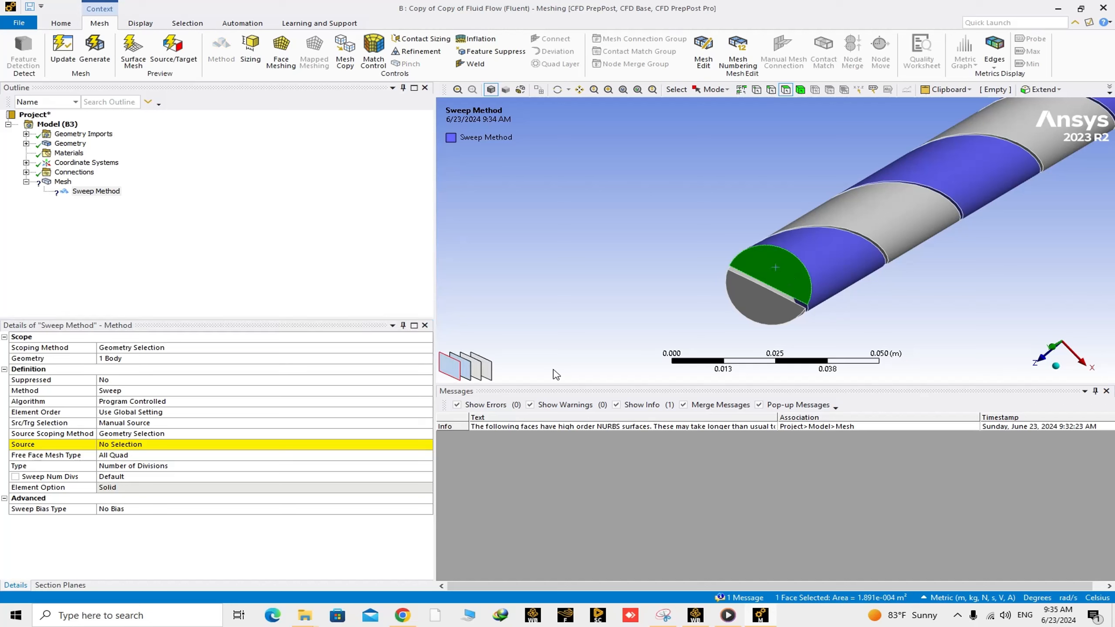
left_click(147, 446)
left_click(147, 446)
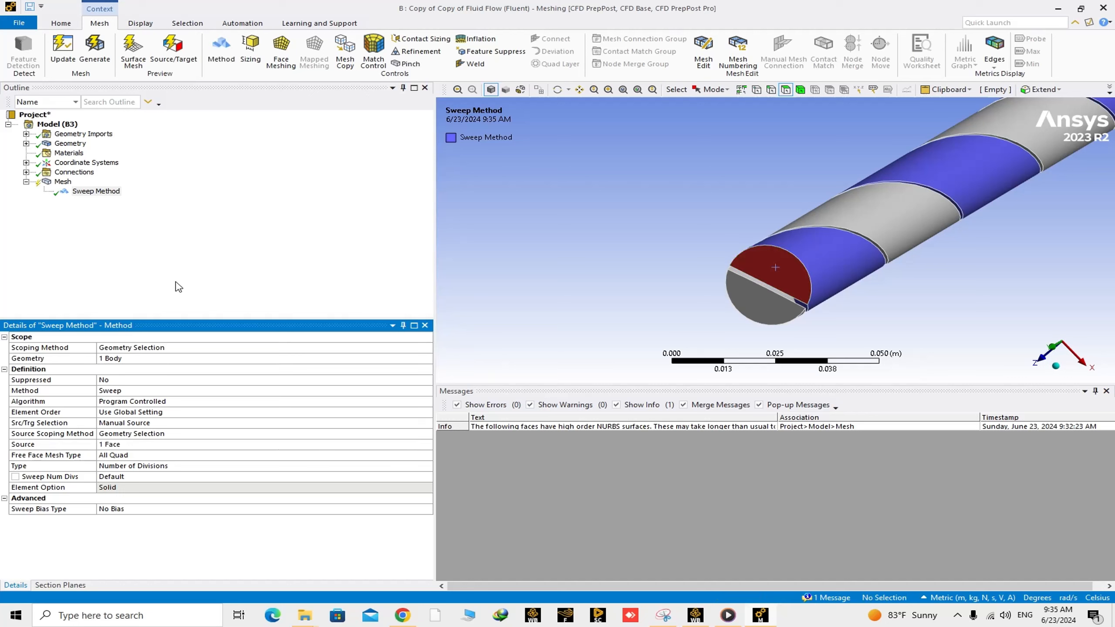
Insert an Inflation control on the semicircular end face used as the sweep source
scroll(858, 266, "down", 3)
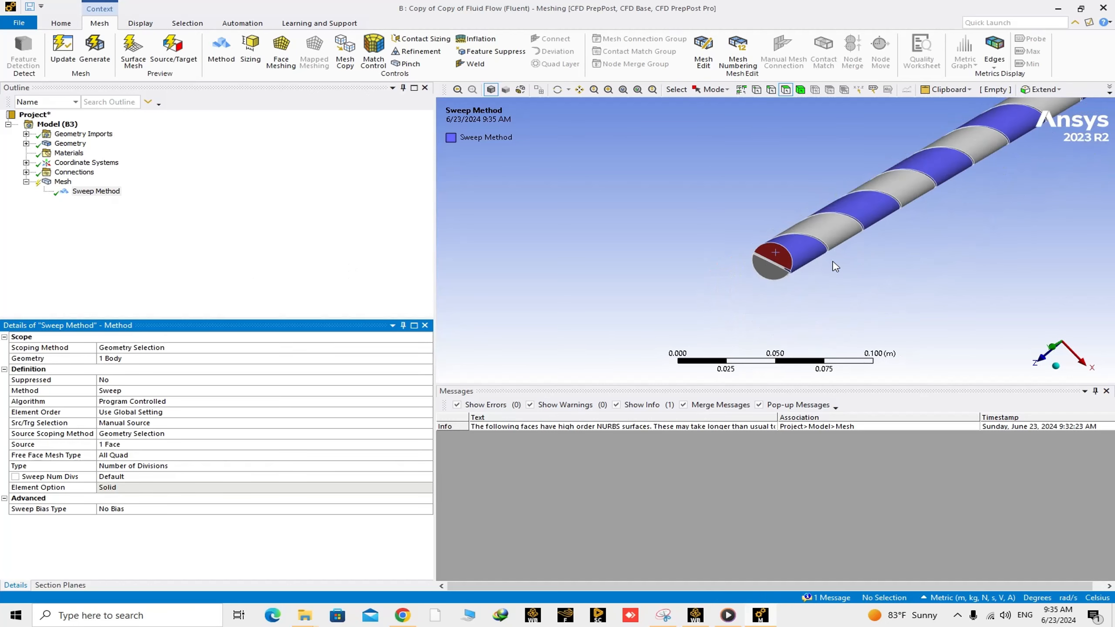
middle_click_drag(833, 261, 811, 264)
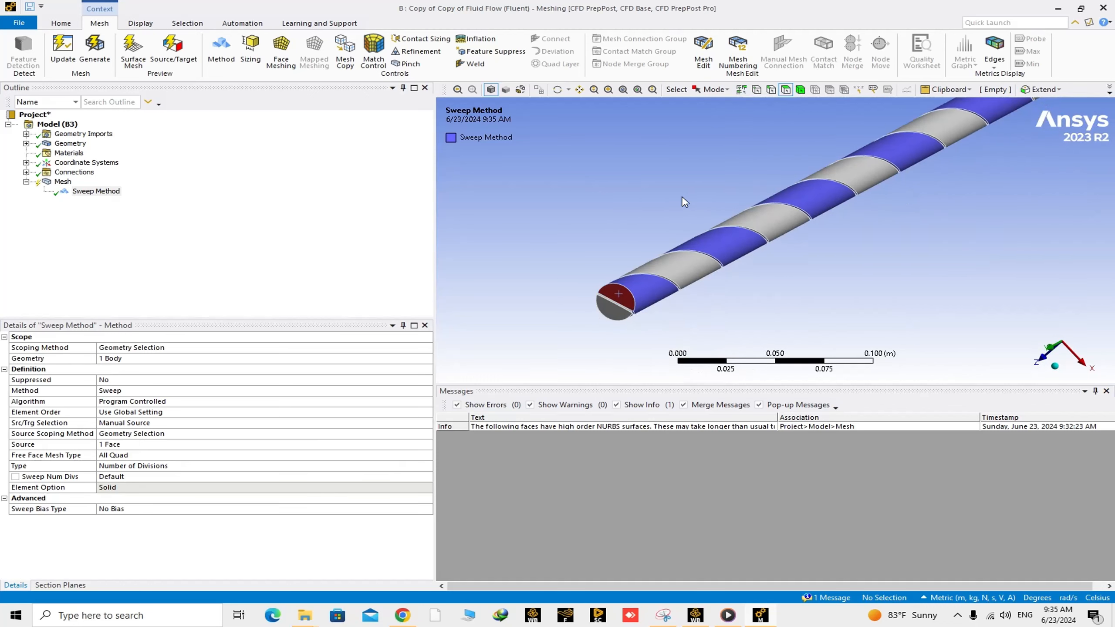
scroll(617, 298, "down", 3)
scroll(665, 279, "up", 5)
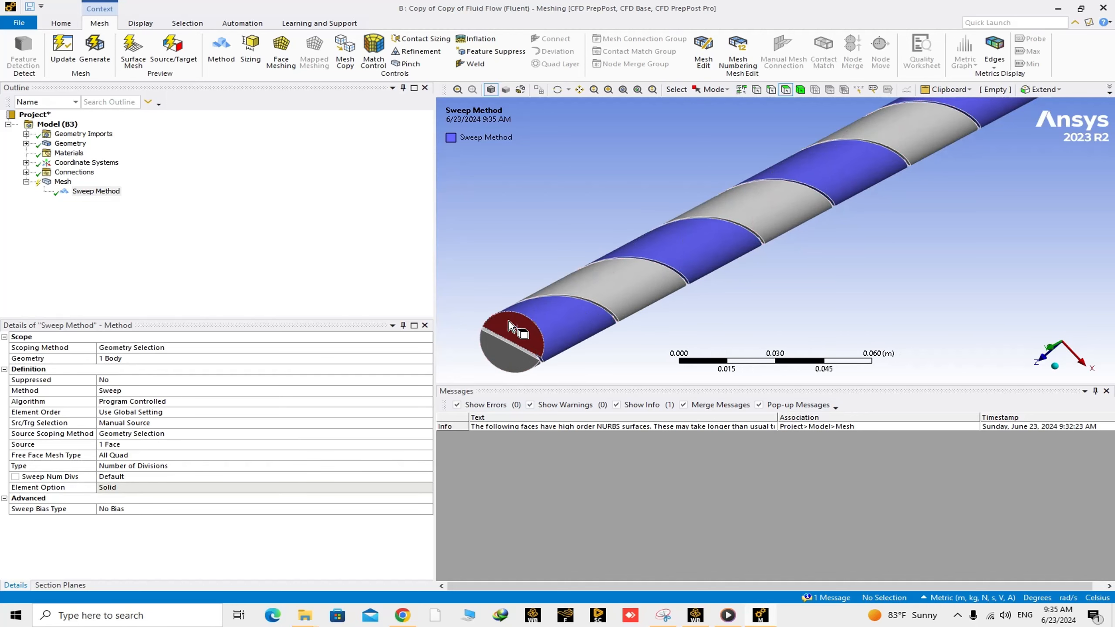
scroll(520, 328, "down", 2)
right_click_drag(553, 271, 652, 326)
scroll(621, 315, "down", 3)
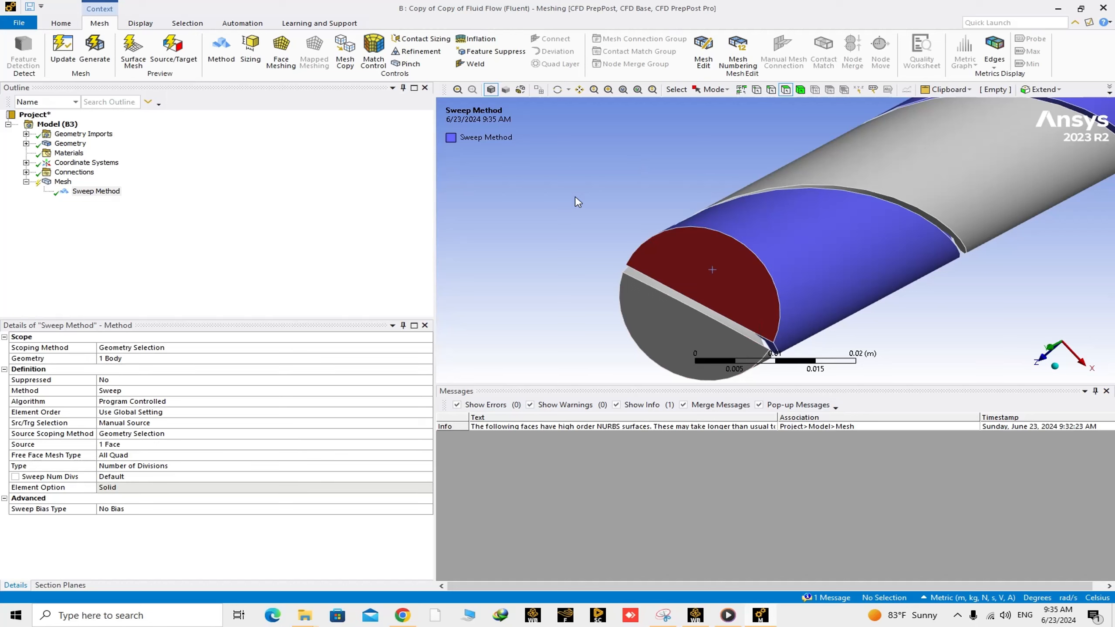
left_click(700, 251)
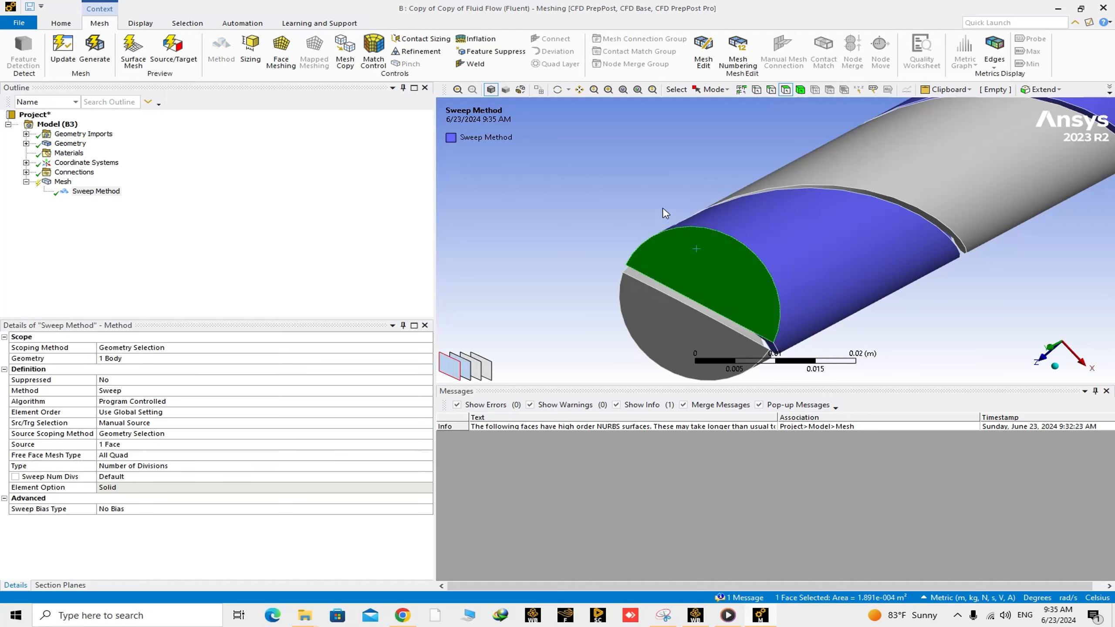
right_click(700, 266)
mouse_move(742, 270)
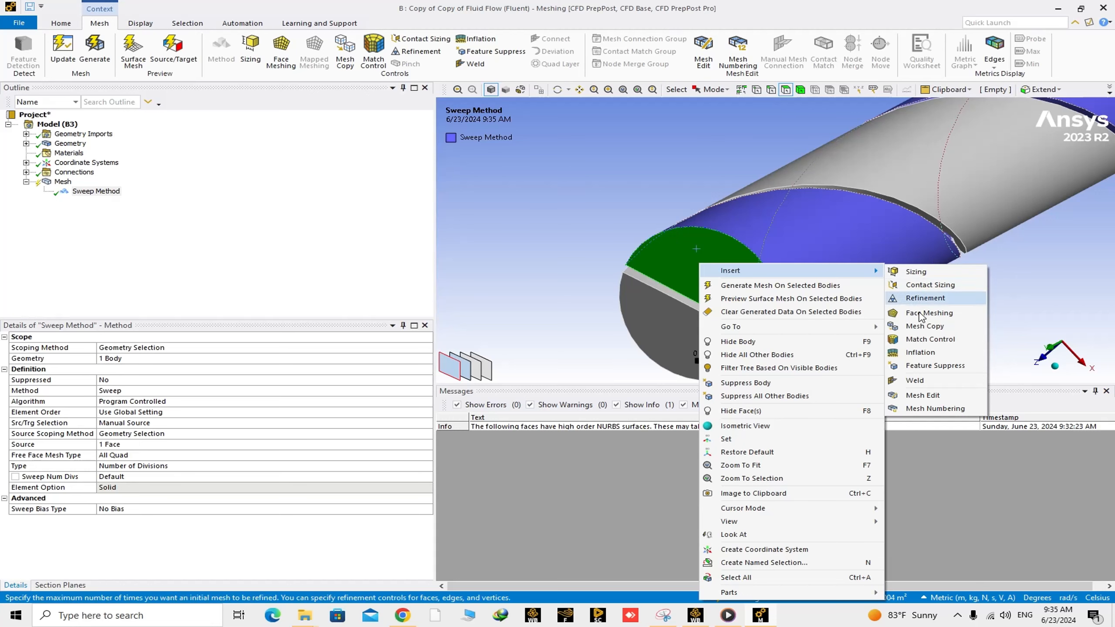
left_click(908, 353)
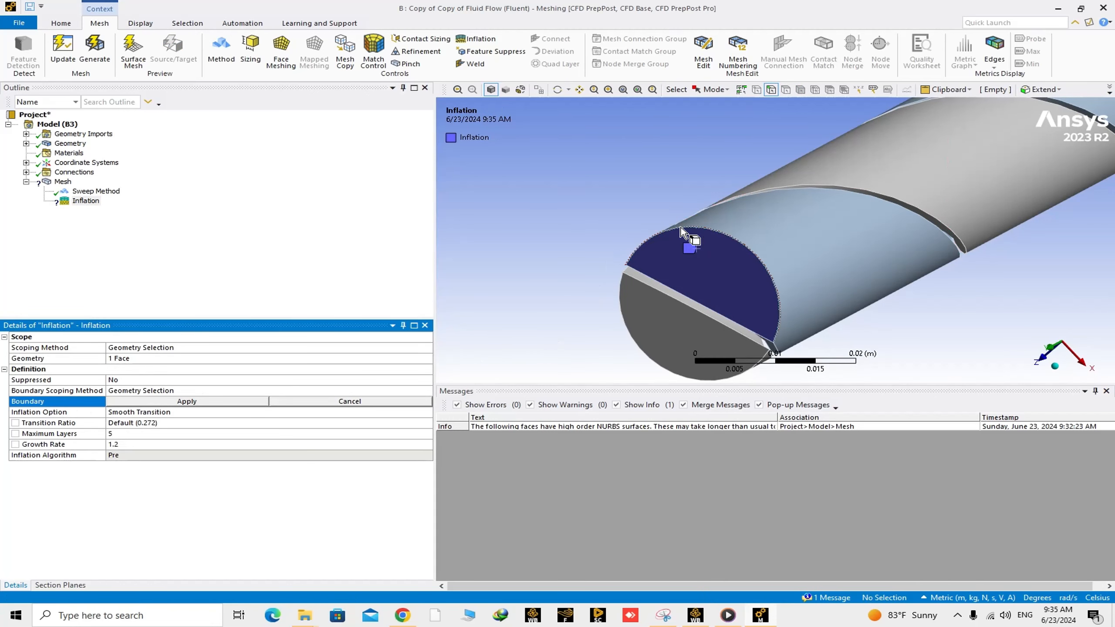
Assign the end face's outer arc and straight edge along the tape gap as the inflation boundary
left_click(711, 233)
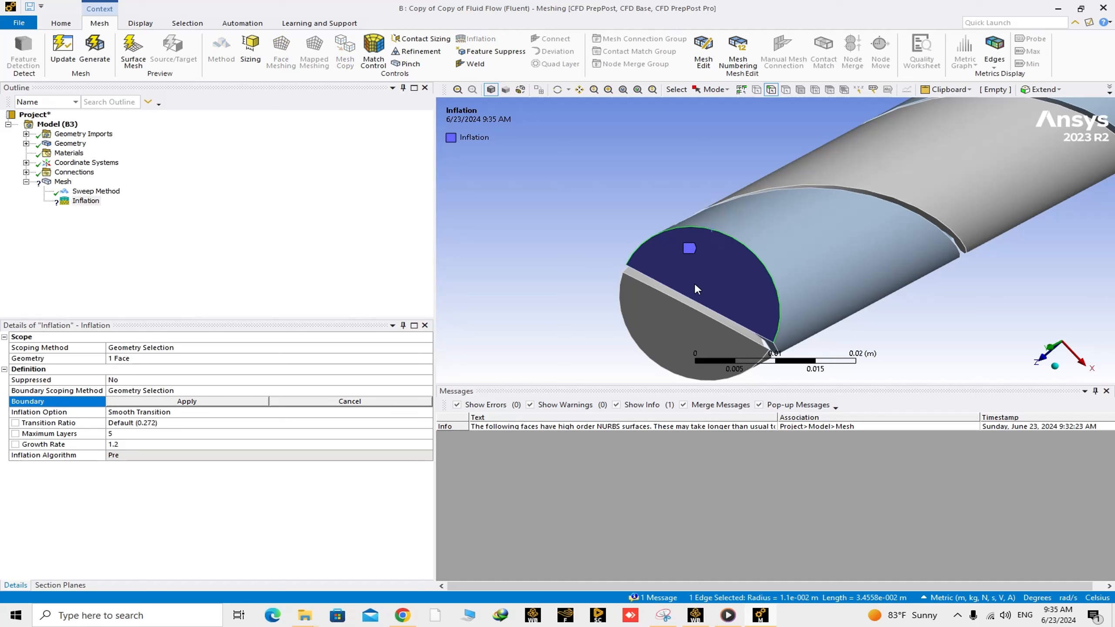
left_click(685, 303, "ctrl")
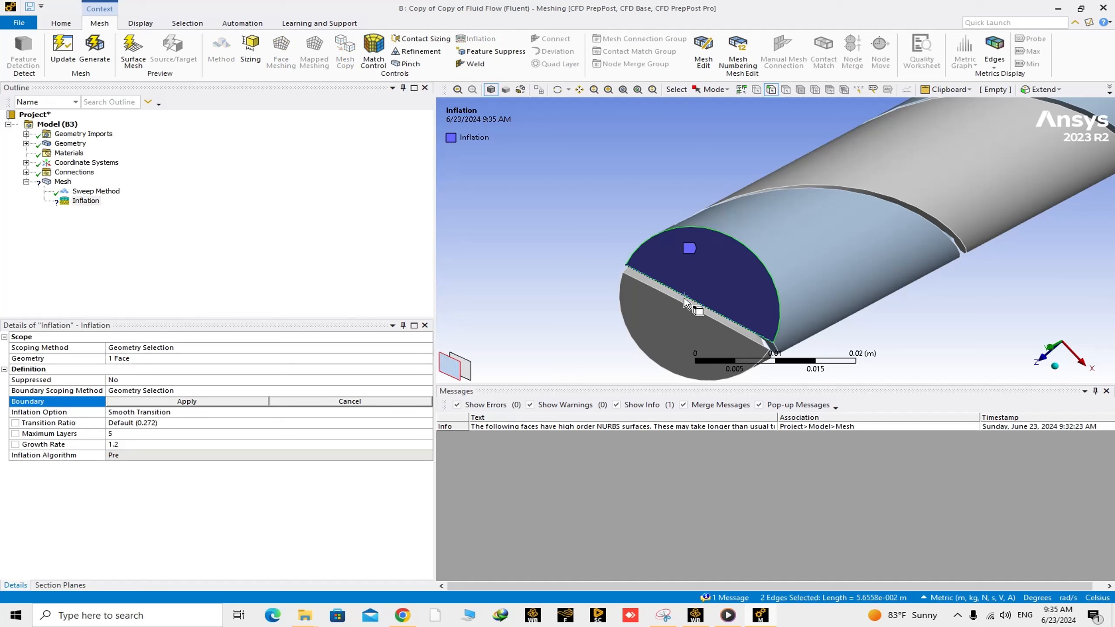
left_click(169, 403)
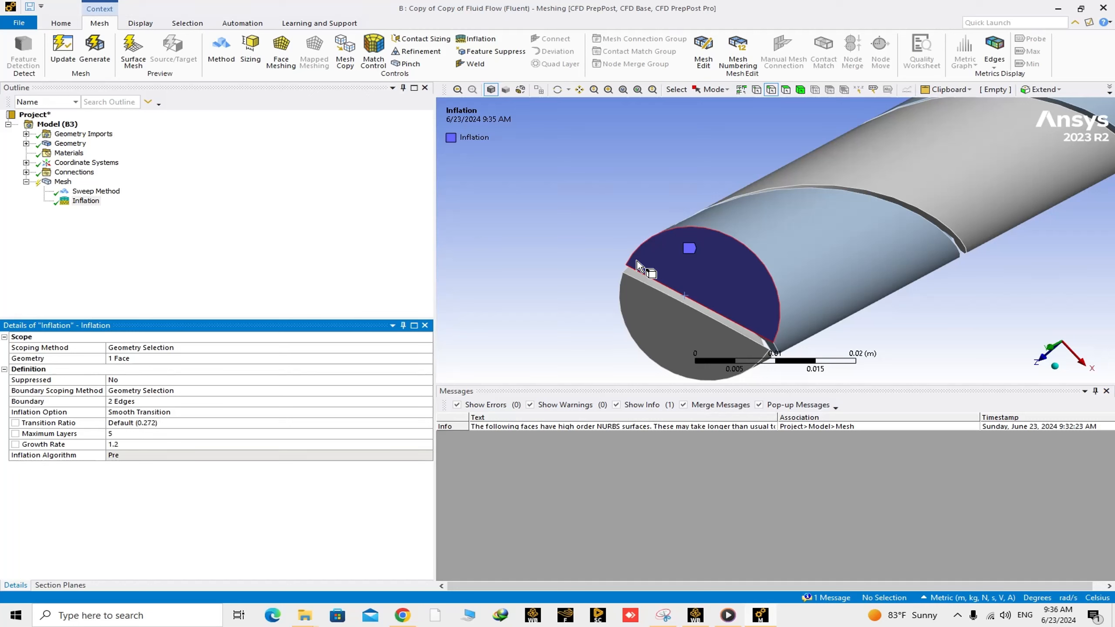
Insert a mesh method on the other twisted fluid body, below the tape gap, and set it to Sweep
scroll(680, 253, "down", 2)
scroll(790, 285, "down", 2)
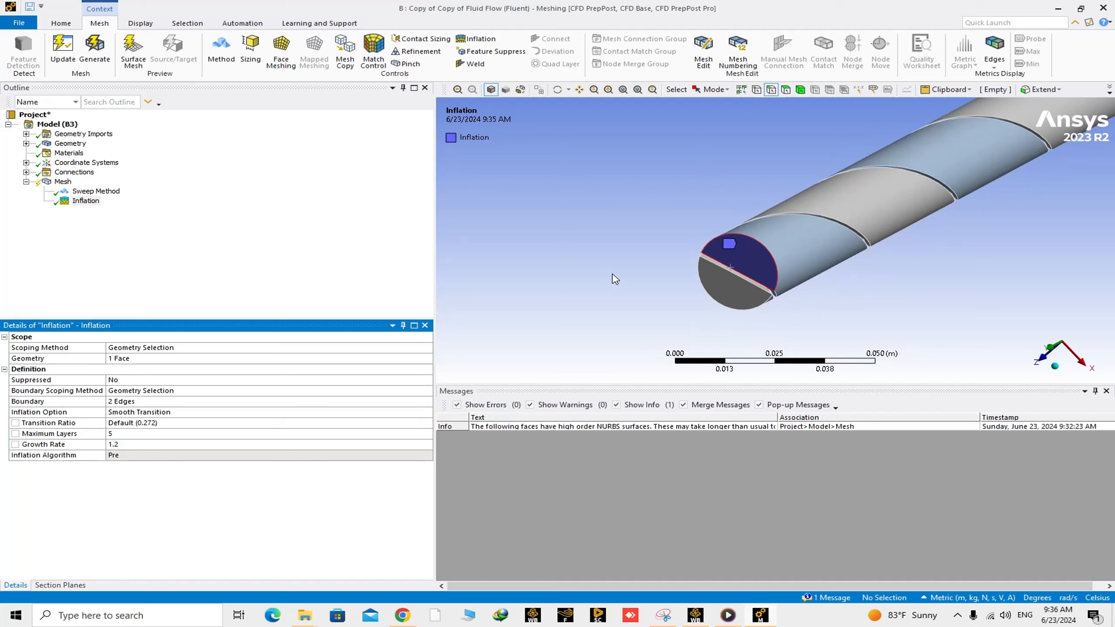
left_click(800, 90)
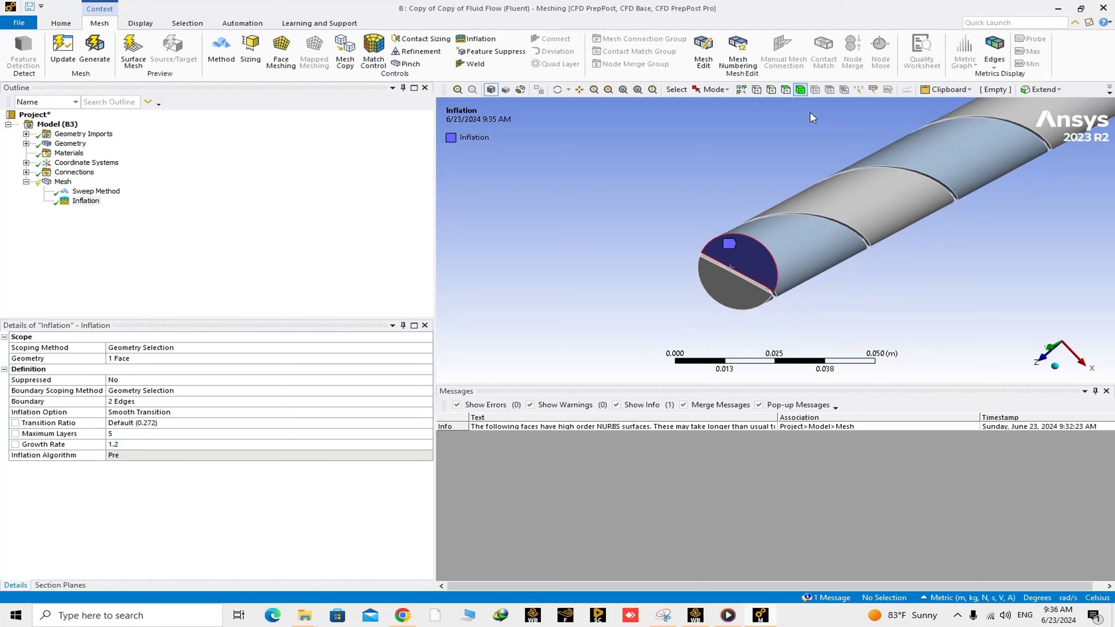
left_click(742, 295)
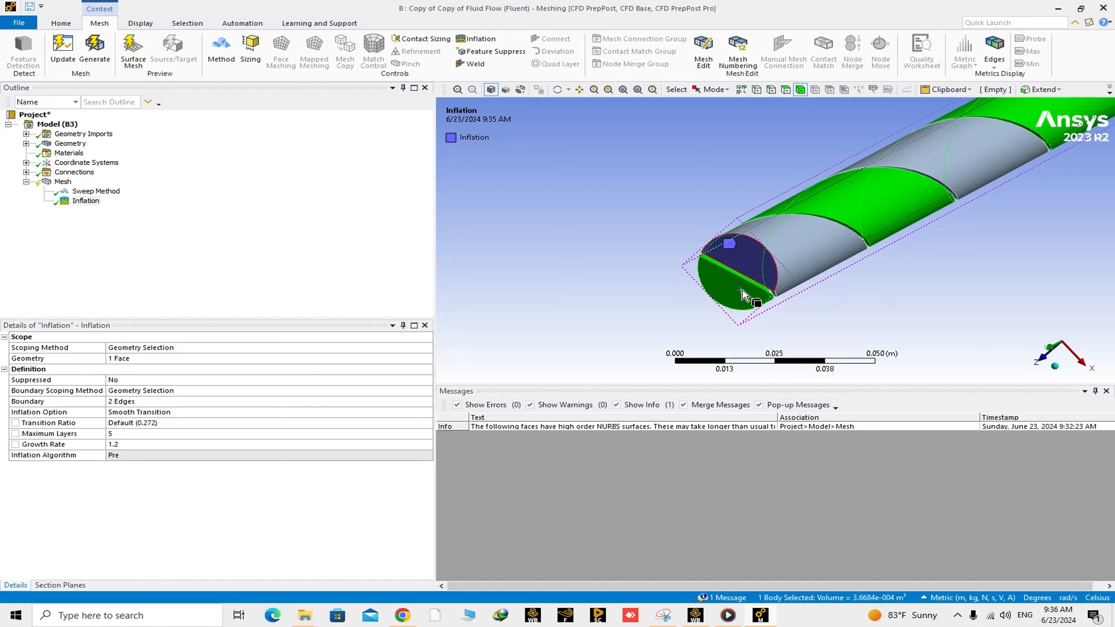
right_click(739, 296)
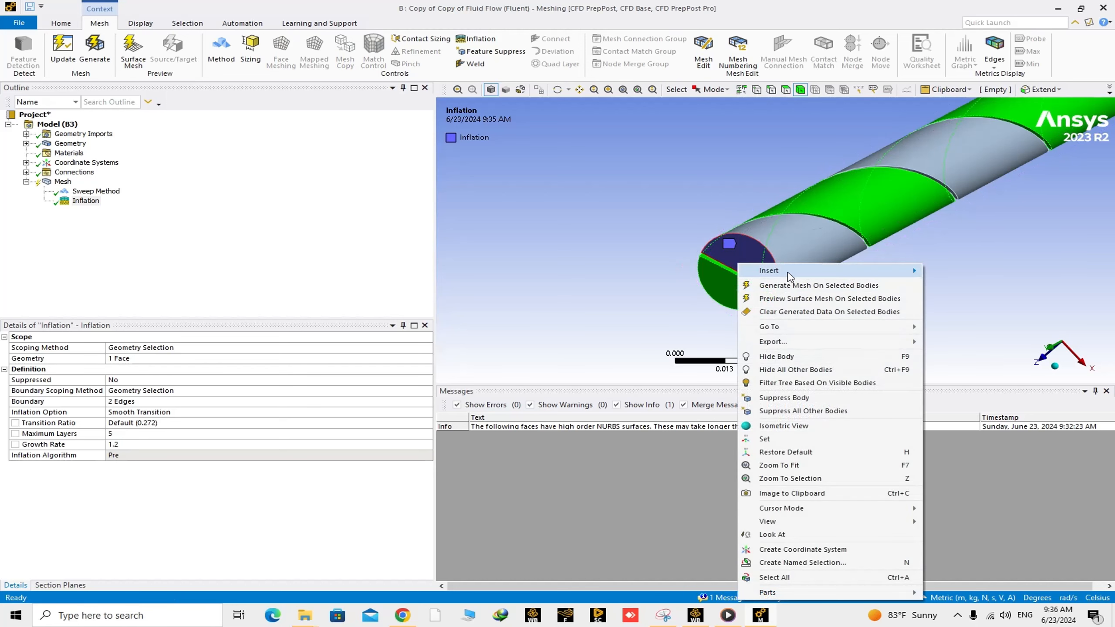
mouse_move(841, 273)
left_click(948, 272)
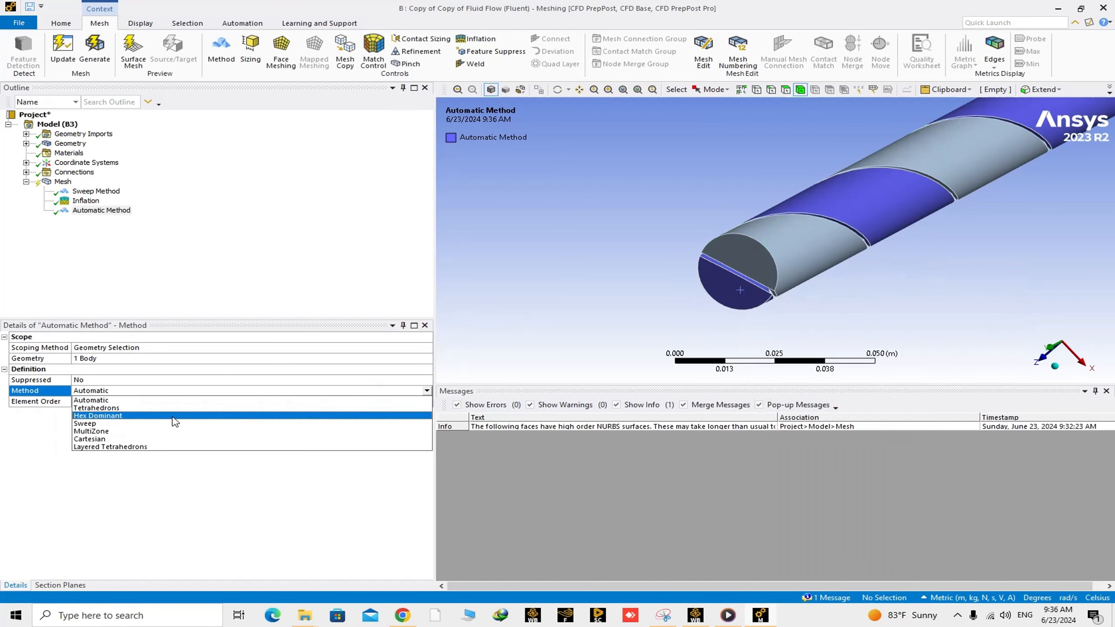
left_click(113, 424)
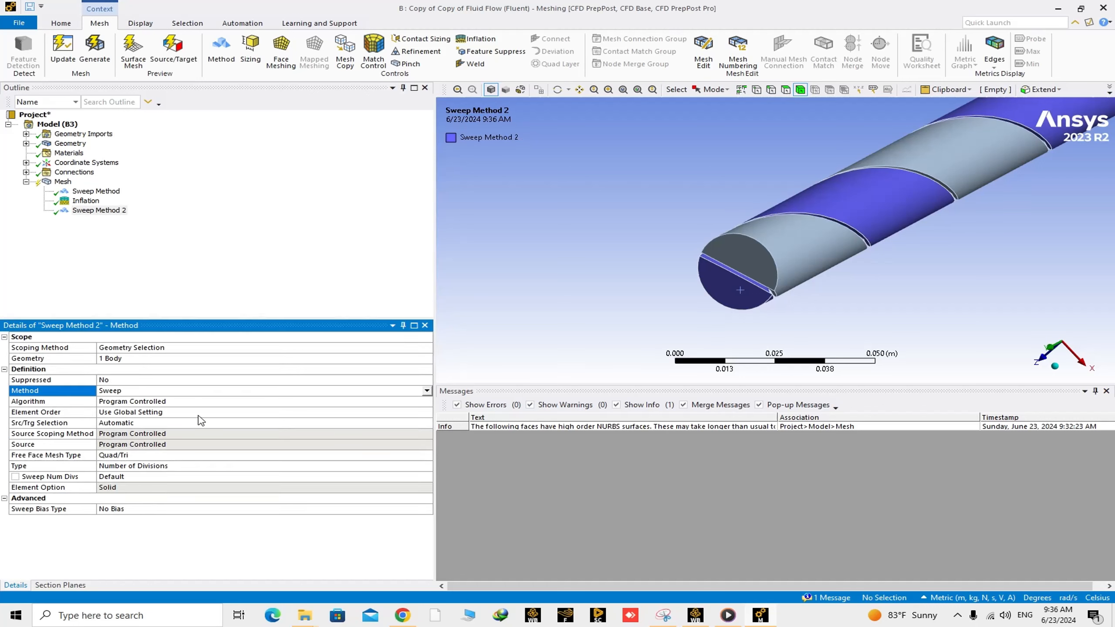
Set the second sweep's source selection to Manual Source, using the lower semicircular end face as source
left_click(426, 423)
left_click(426, 422)
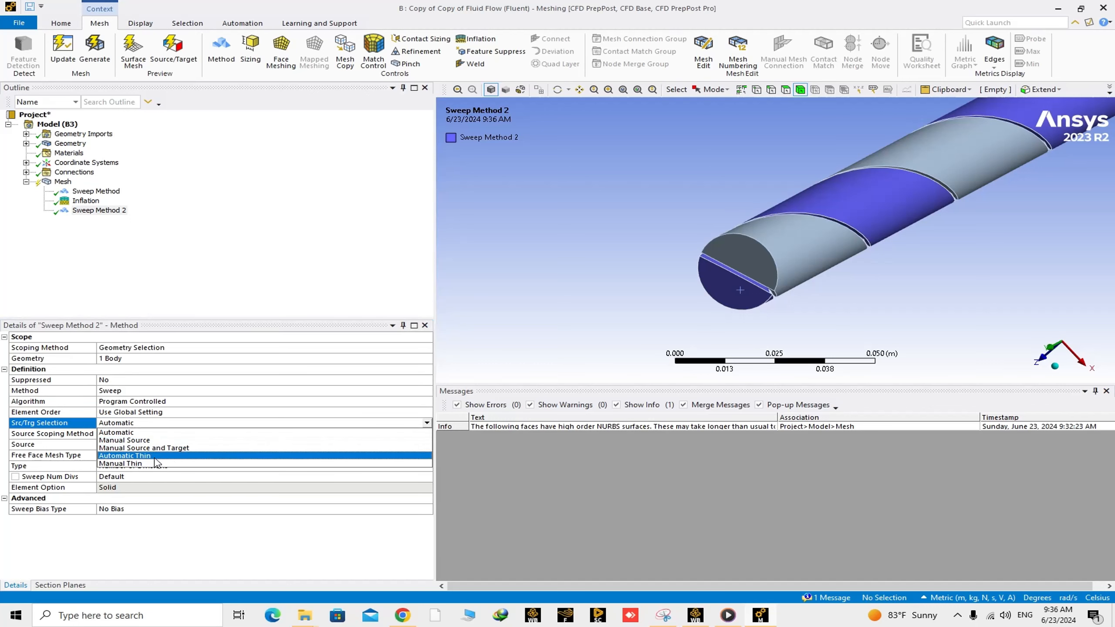
left_click(143, 447)
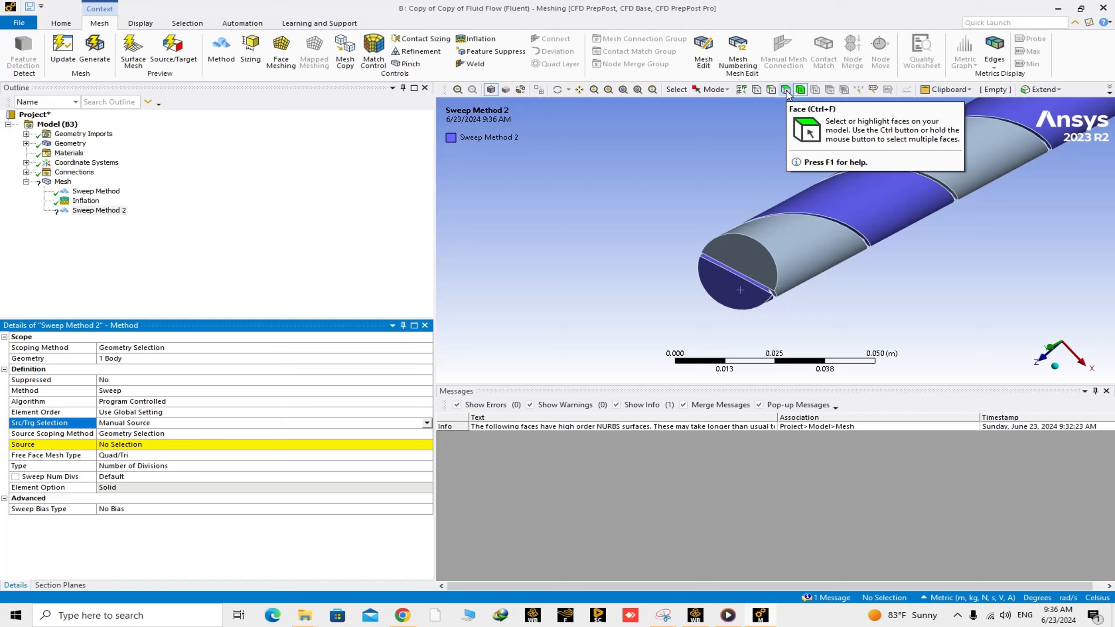
left_click(787, 92)
left_click(740, 284)
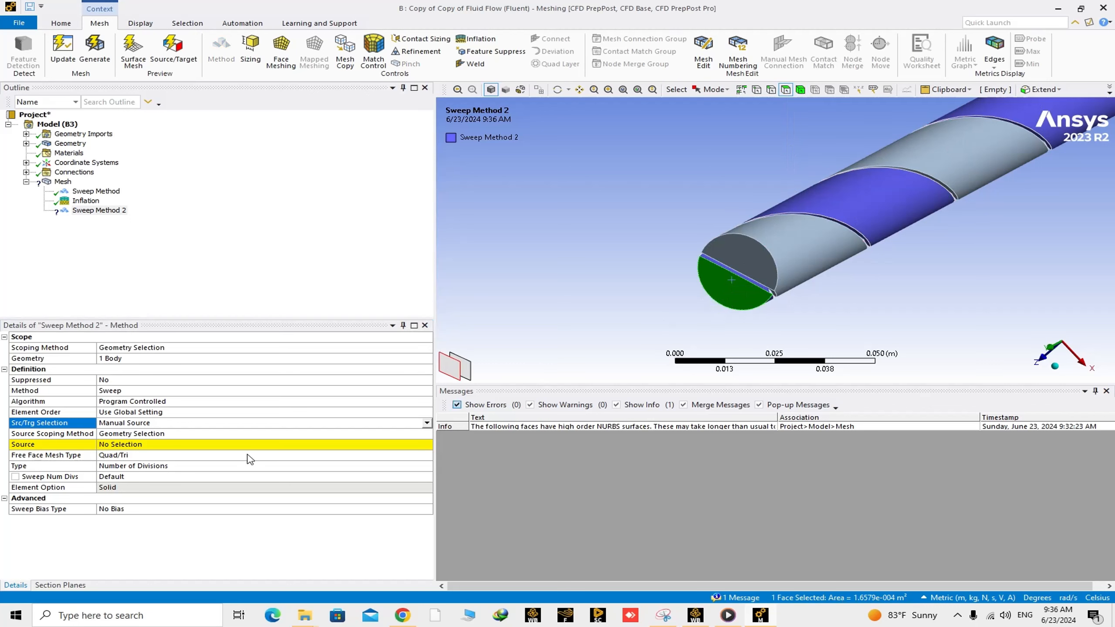
left_click(113, 446)
left_click(113, 446)
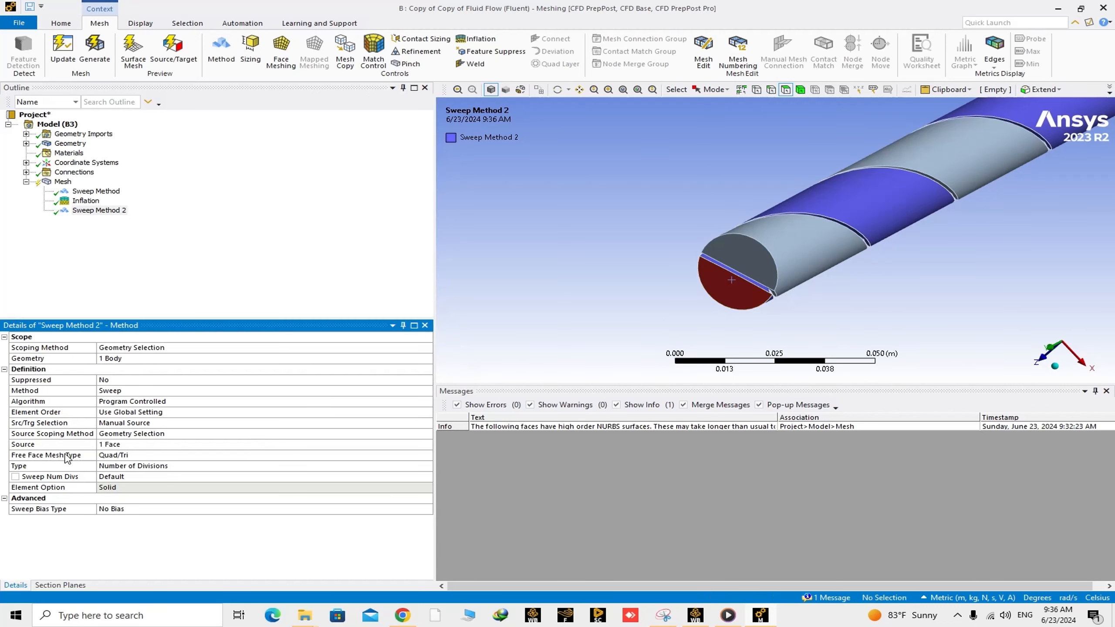
left_click(140, 458)
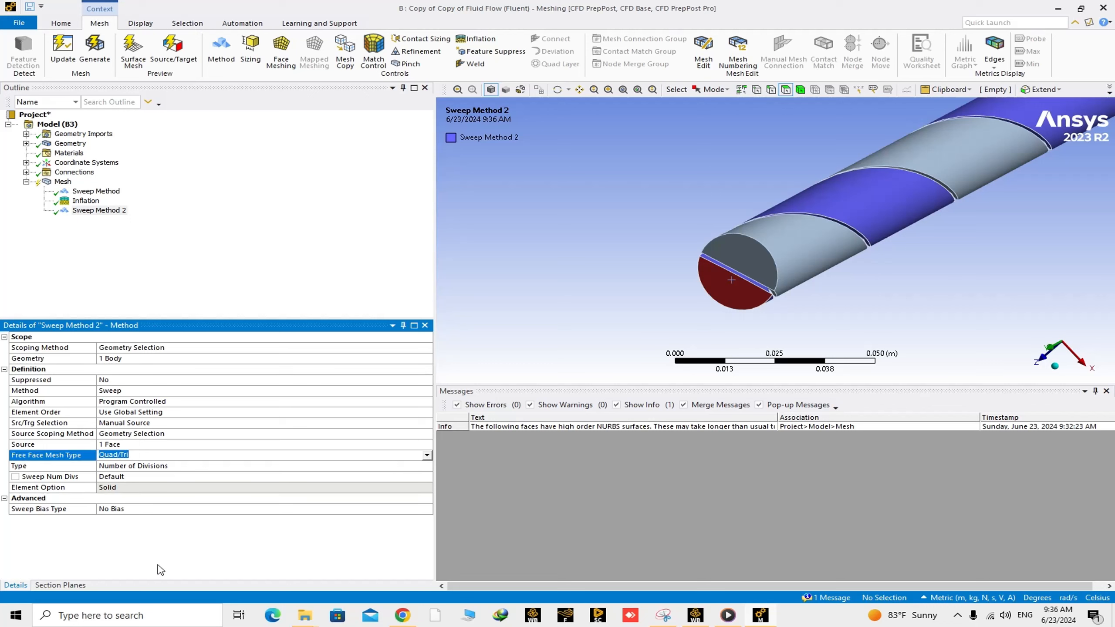
left_click(149, 549)
Insert an Inflation control on the lower body's semicircular end face
scroll(727, 310, "up", 5)
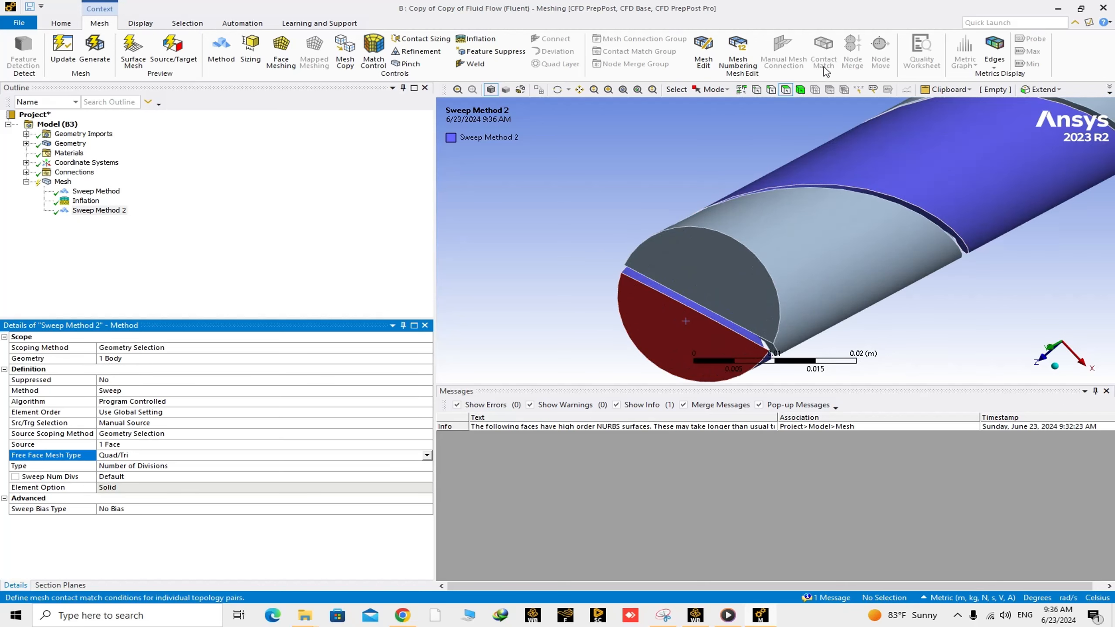
left_click(669, 342)
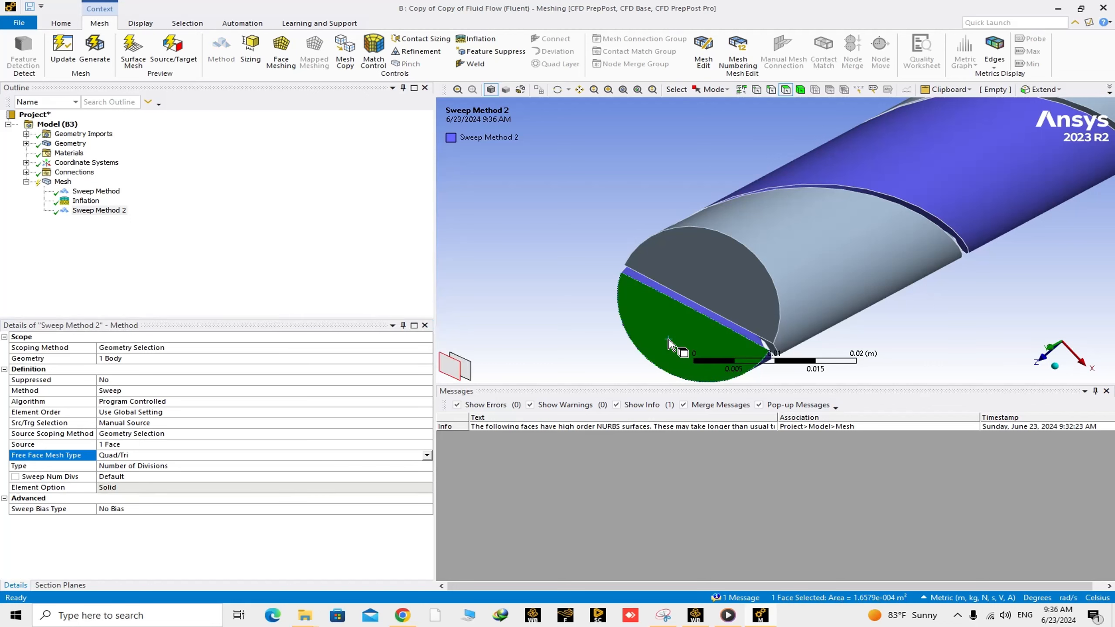
right_click(669, 343)
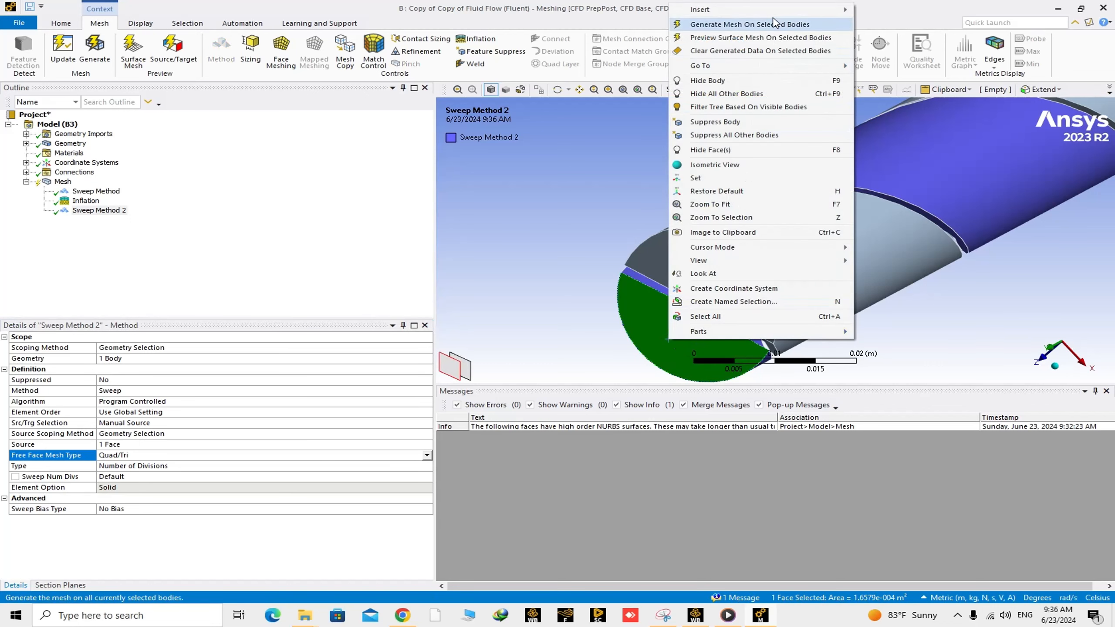
mouse_move(834, 9)
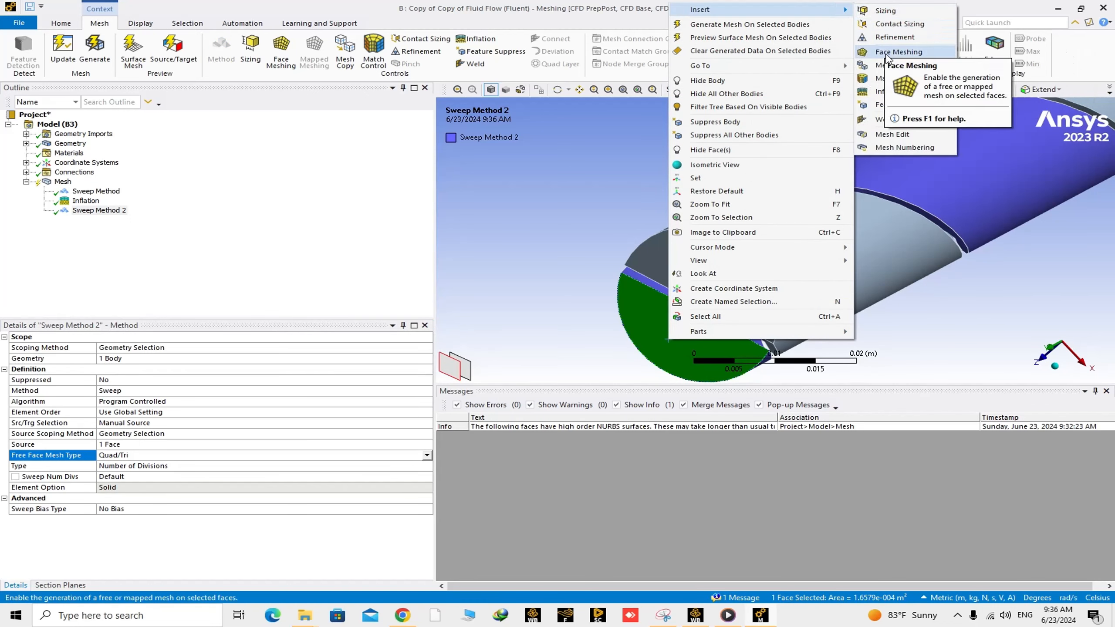
left_click(883, 92)
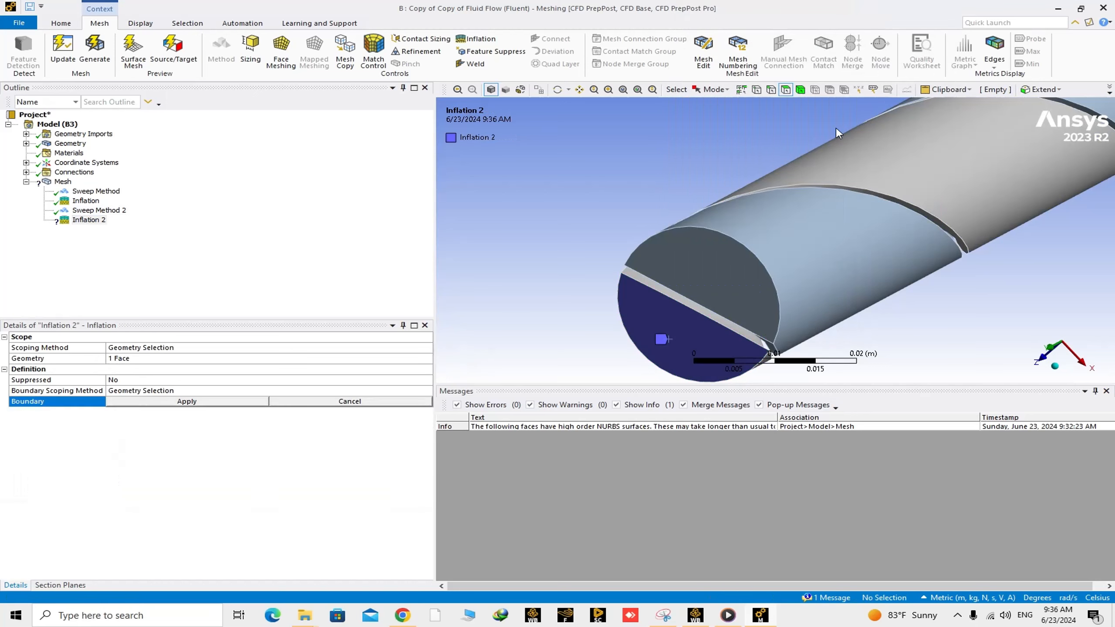
Assign the lower end face's straight edge along the tape gap and its outer arc as the inflation boundary
left_click(665, 295)
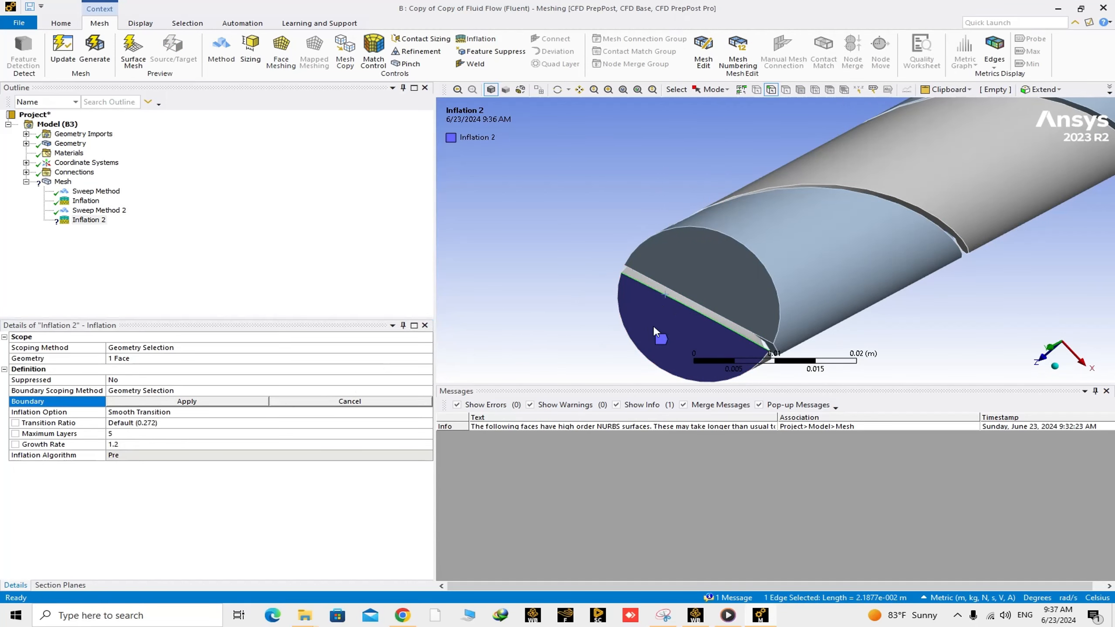
left_click(645, 358, "ctrl")
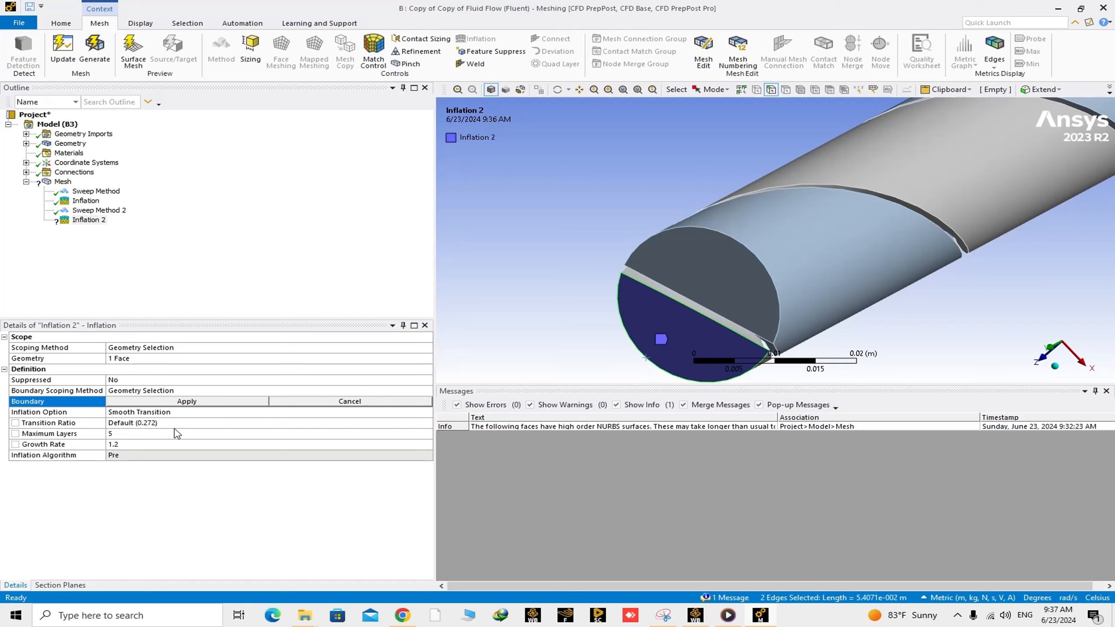
left_click(152, 401)
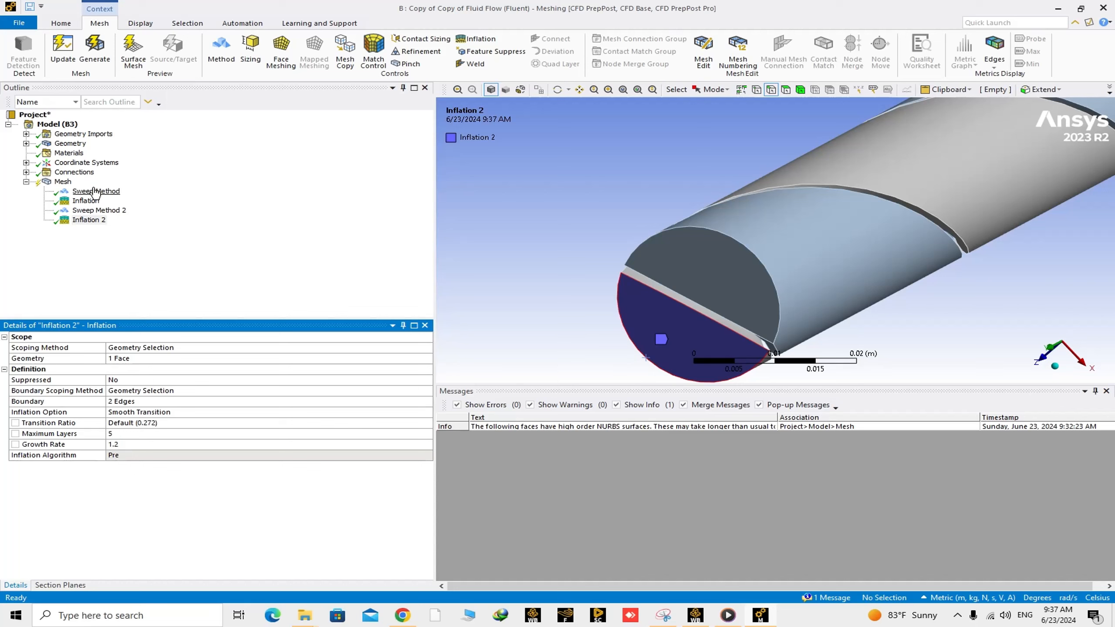
Generate the mesh for both twisted fluid bodies
right_click(65, 184)
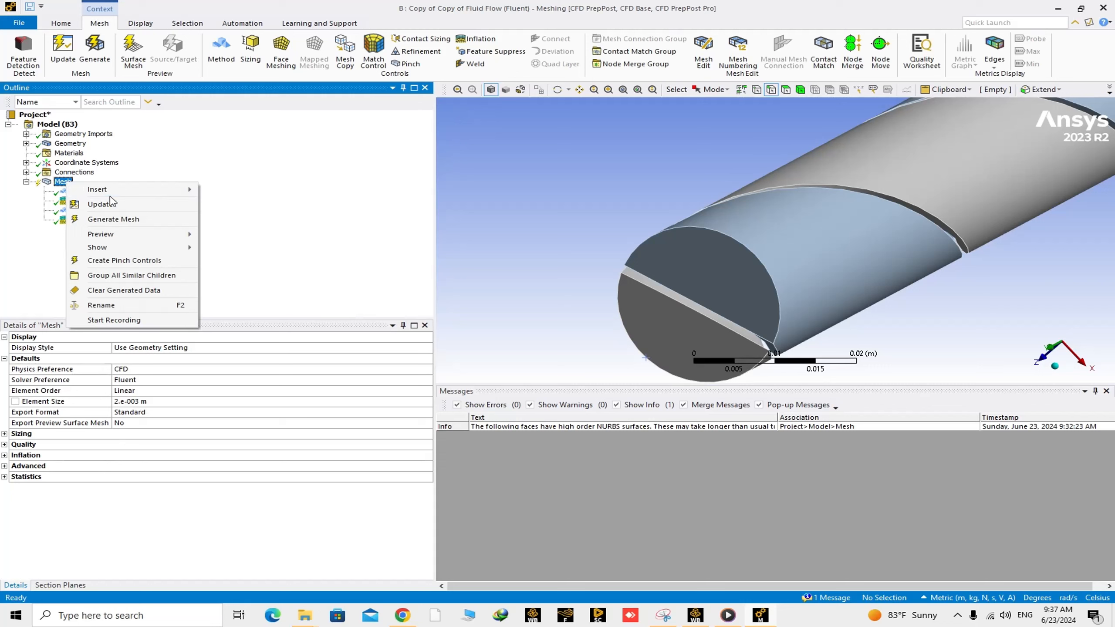
left_click(115, 219)
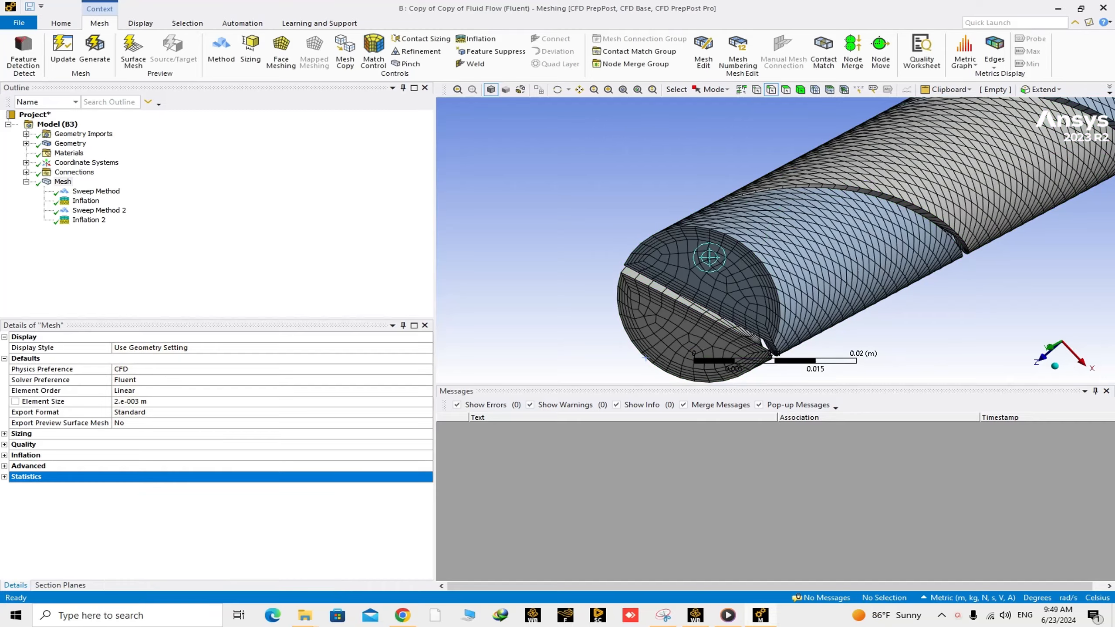
Examine the swept surface mesh along the pipe and inside the helical tape gap
mouse_move(789, 284)
middle_mouse_down()
mouse_move(787, 272)
mouse_move(827, 255)
mouse_move(944, 253)
mouse_move(841, 382)
mouse_move(781, 266)
mouse_move(775, 274)
middle_mouse_up()
scroll(775, 273, "down", 5)
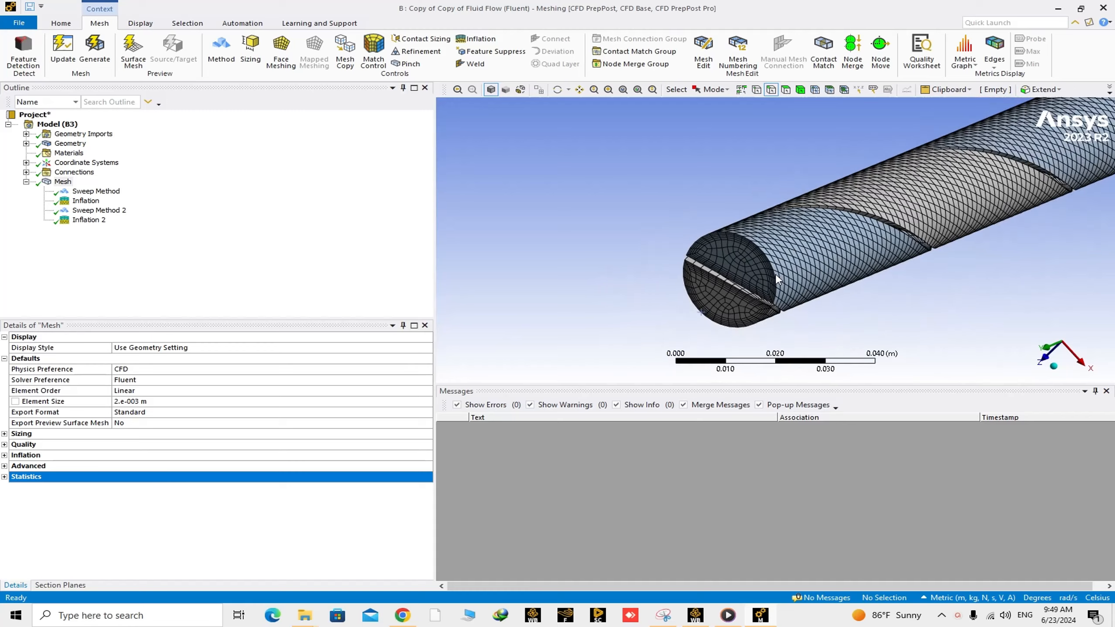
middle_click_drag(888, 242, 861, 249)
scroll(842, 250, "down", 1)
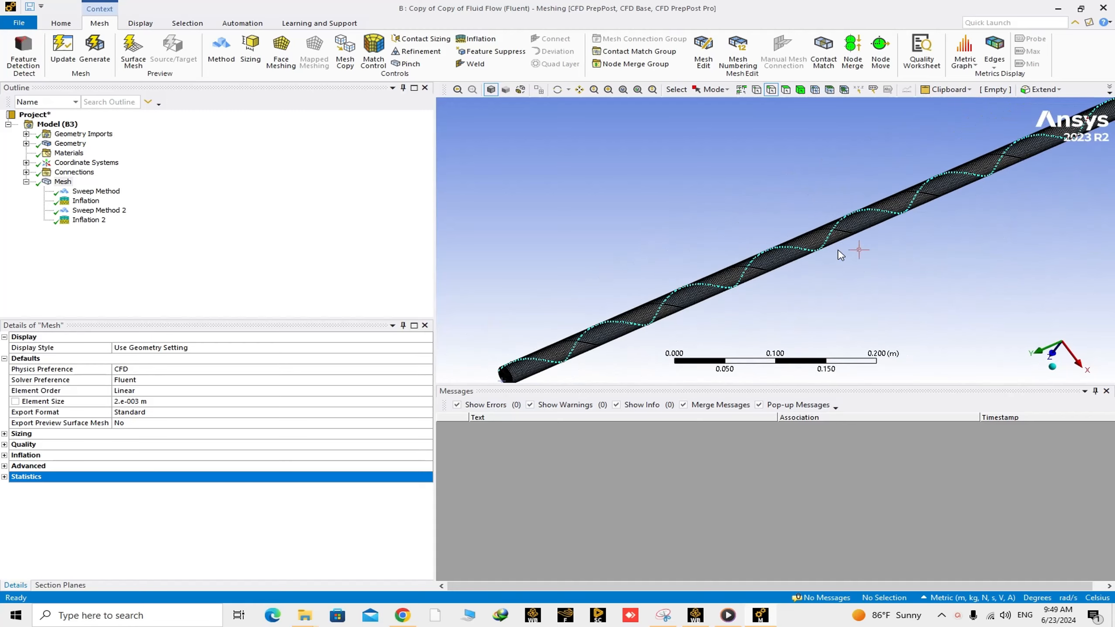
scroll(840, 253, "up", 5)
mouse_move(874, 285)
middle_mouse_down()
mouse_move(876, 206)
mouse_move(871, 276)
middle_mouse_up()
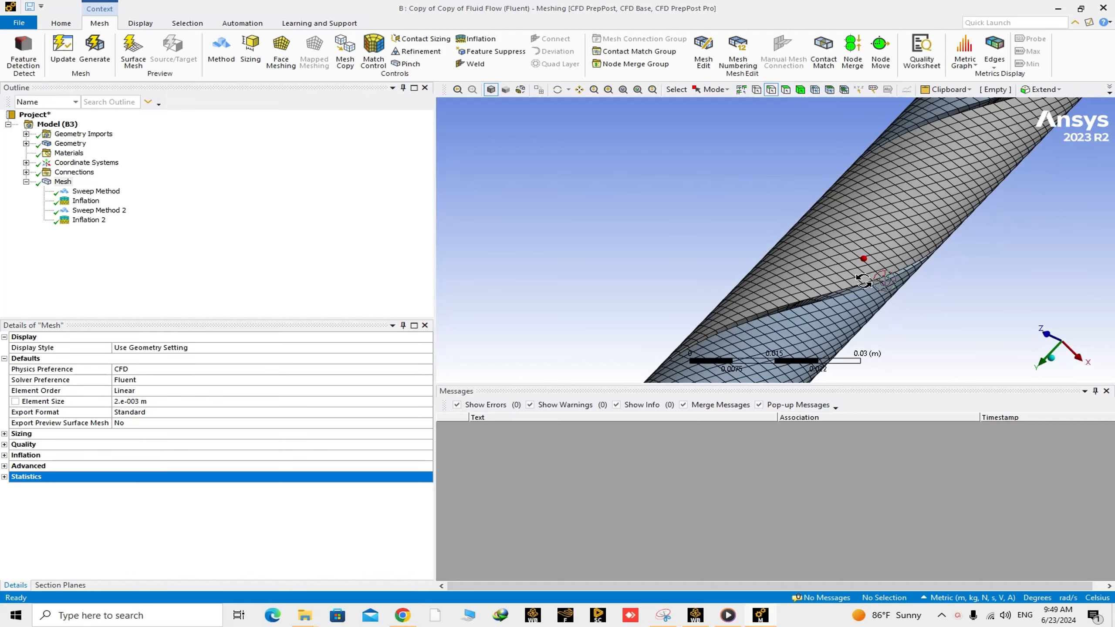
scroll(843, 304, "up", 5)
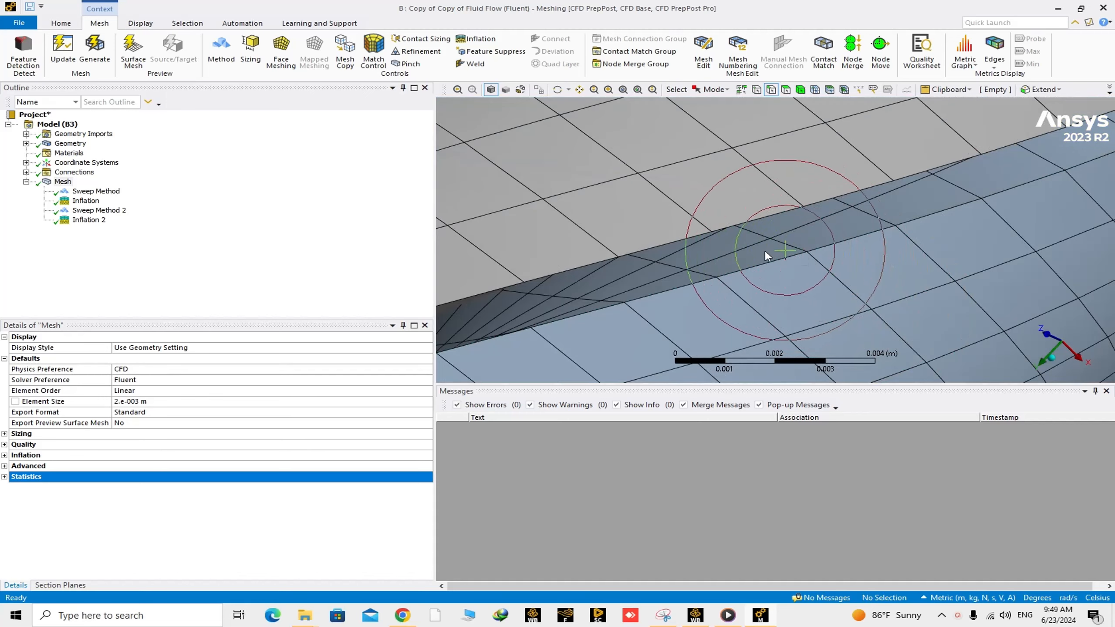
scroll(763, 249, "down", 4)
scroll(763, 249, "down", 10)
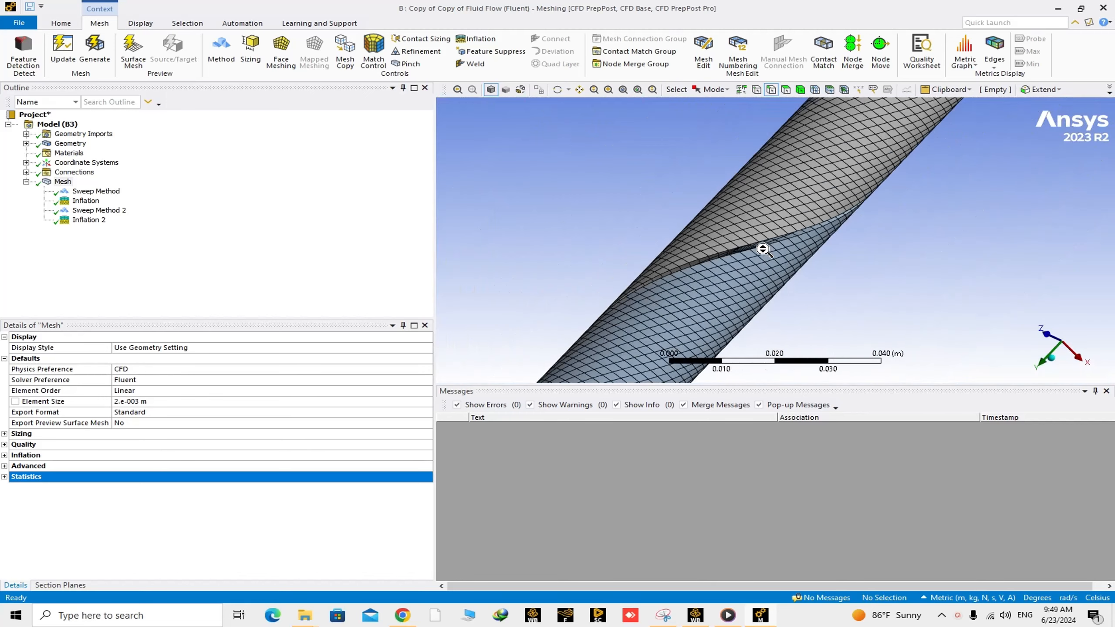
middle_click_drag(772, 257, 811, 229)
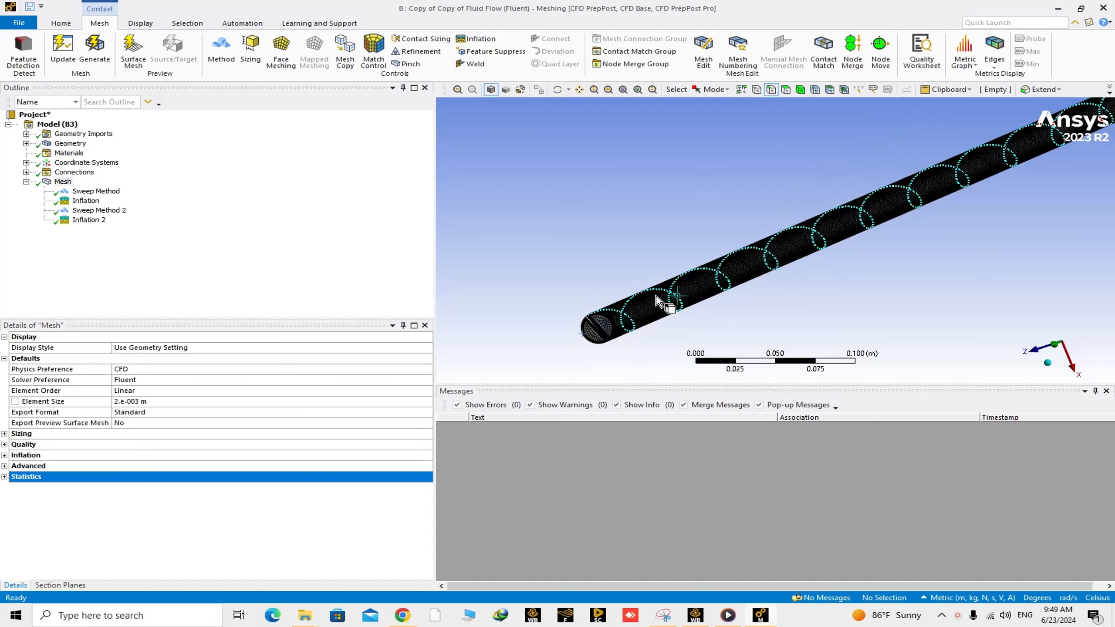
Examine the mesh and inflation layers on the semicircular faces at both ends of the pipe
right_click_drag(571, 297, 672, 342)
right_click_drag(578, 208, 711, 313)
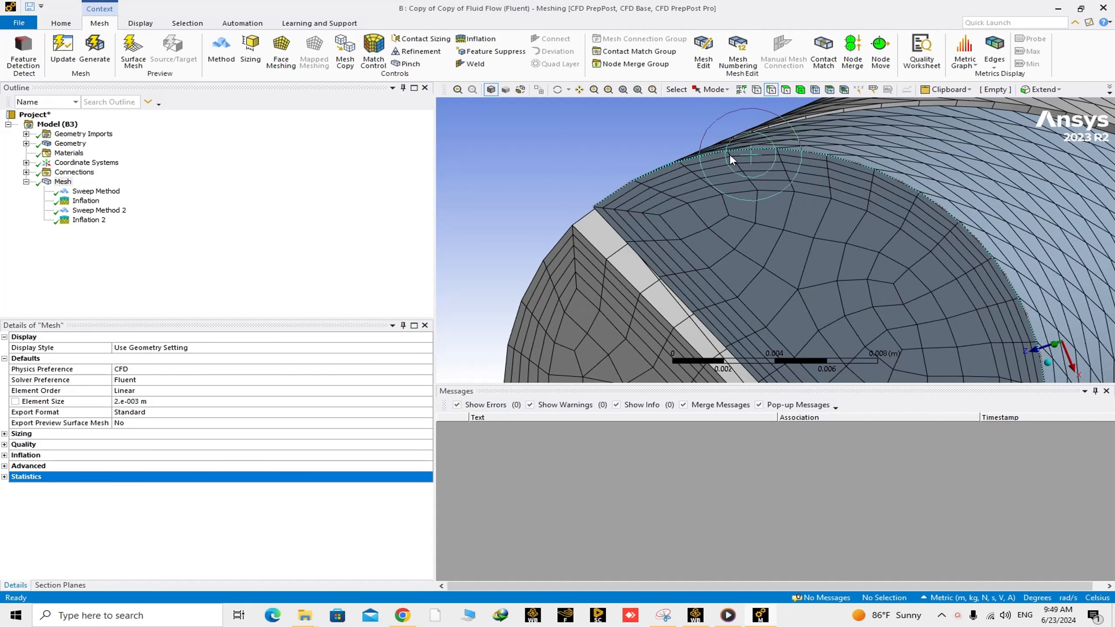
scroll(790, 259, "down", 3)
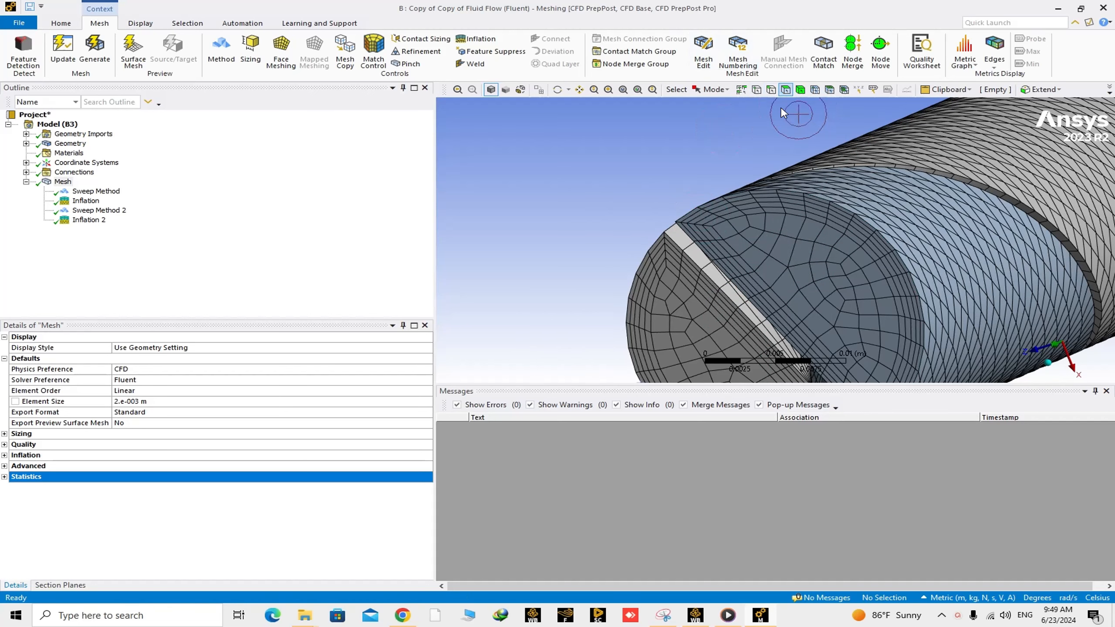
left_click(720, 307)
scroll(824, 267, "down", 3)
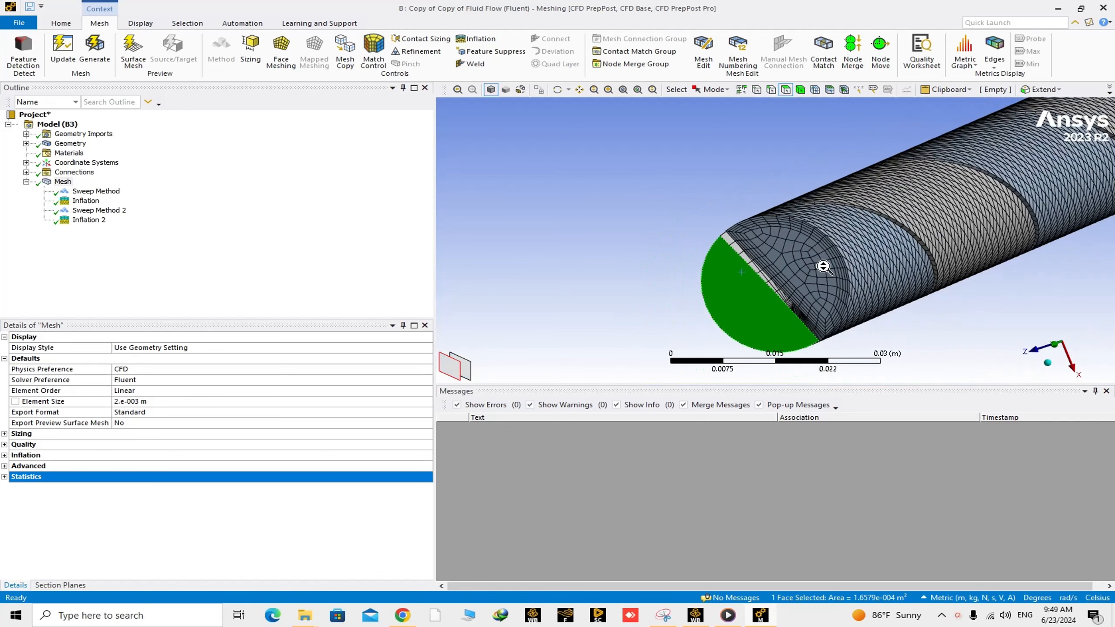
scroll(824, 266, "down", 10)
middle_click_drag(824, 266, 917, 232)
right_click_drag(992, 169, 1037, 218)
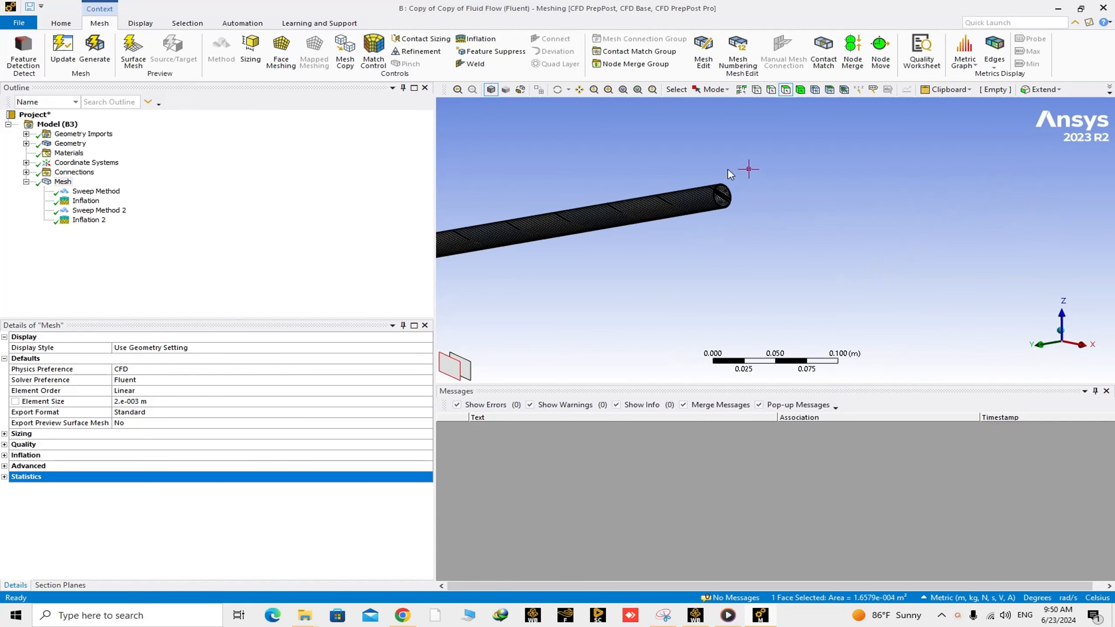
right_click_drag(711, 167, 775, 252)
right_click_drag(656, 162, 791, 253)
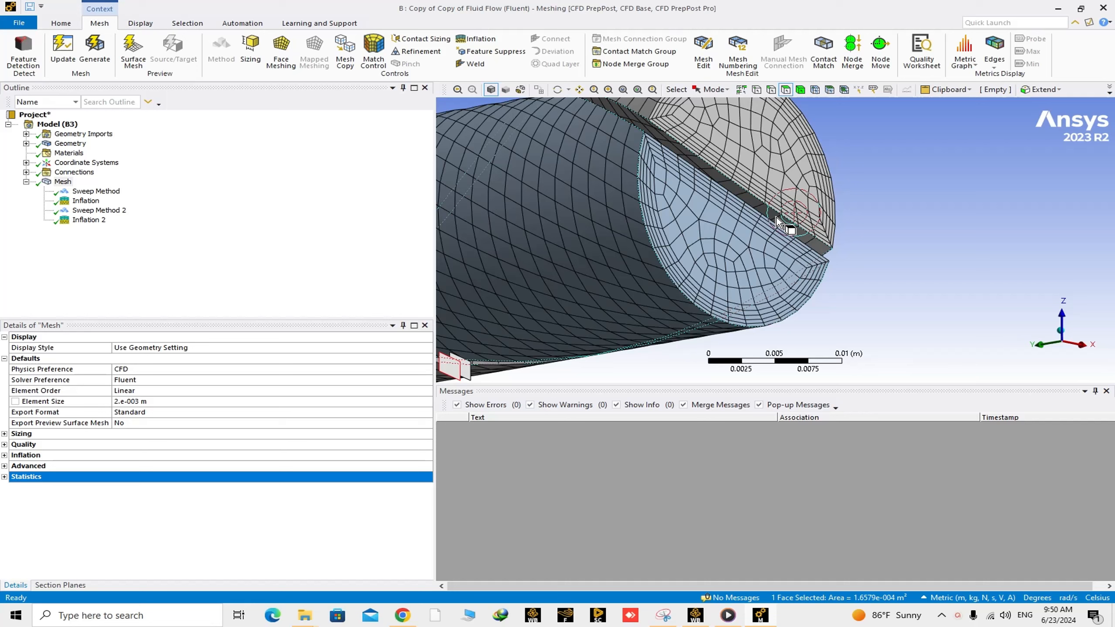
left_click(740, 161)
left_click(717, 242)
scroll(709, 235, "down", 6)
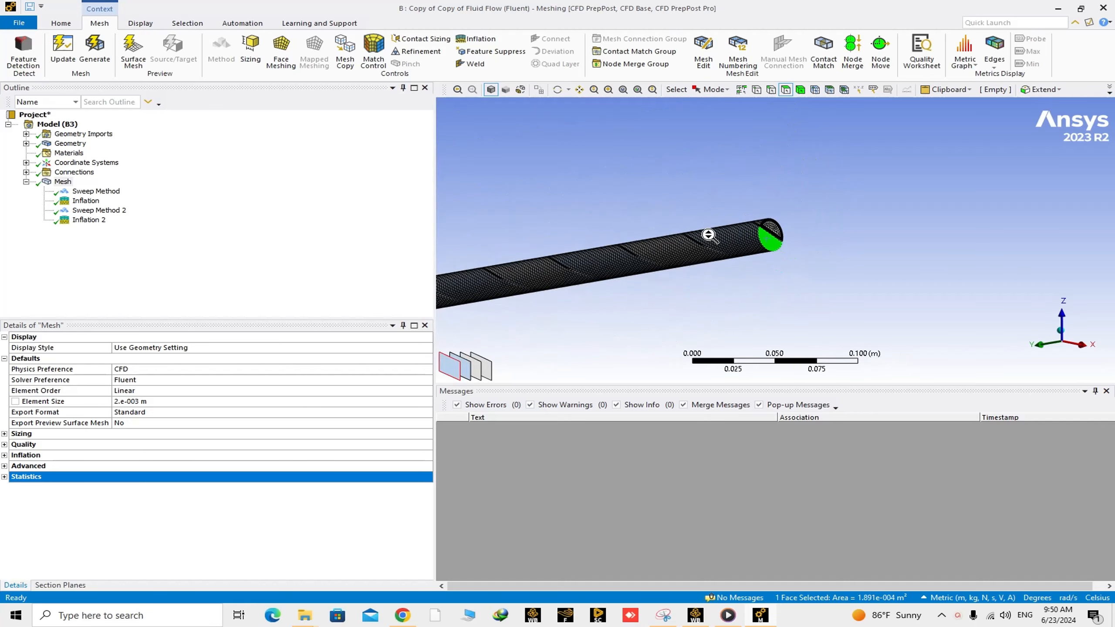
scroll(714, 239, "down", 2)
middle_click_drag(719, 242, 817, 251)
scroll(779, 252, "down", 3)
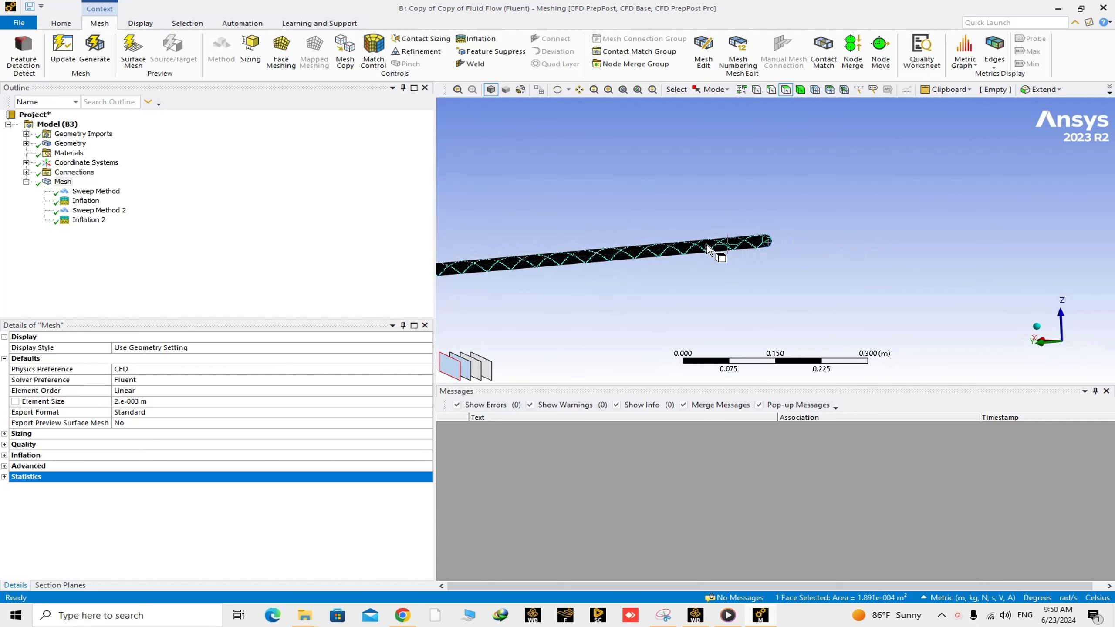
Update the mesh so it is translated for Fluent, and dismiss the resulting notification
right_click(65, 185)
left_click(97, 202)
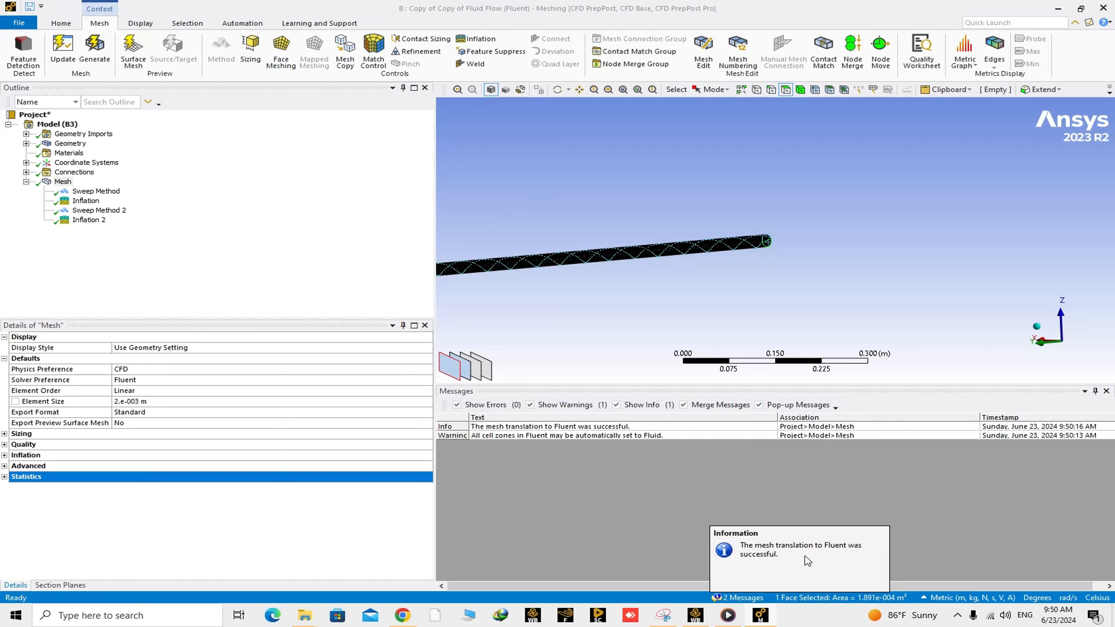
left_click(850, 557)
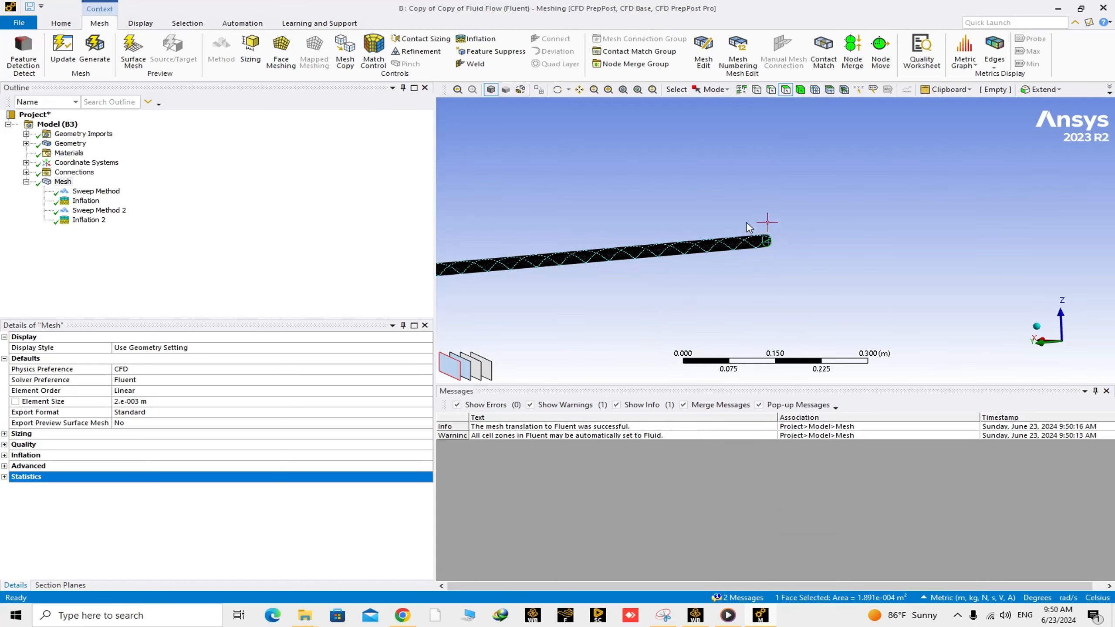
scroll(748, 259, "up", 6)
scroll(825, 283, "down", 6)
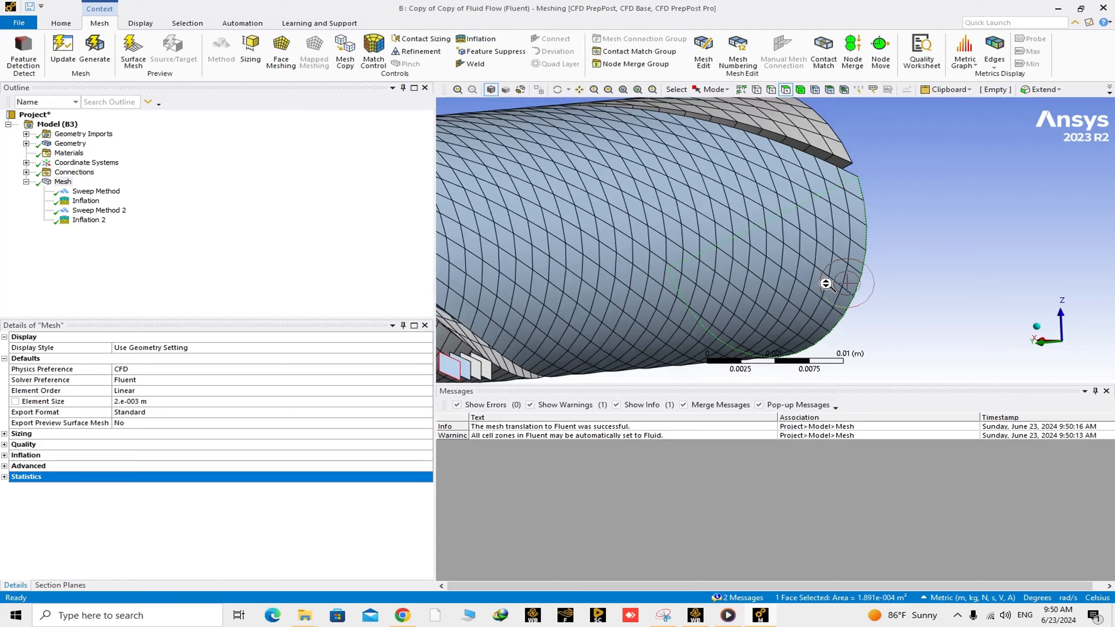
scroll(811, 239, "down", 1)
mouse_move(811, 240)
middle_mouse_down()
mouse_move(796, 250)
mouse_move(813, 250)
middle_mouse_up()
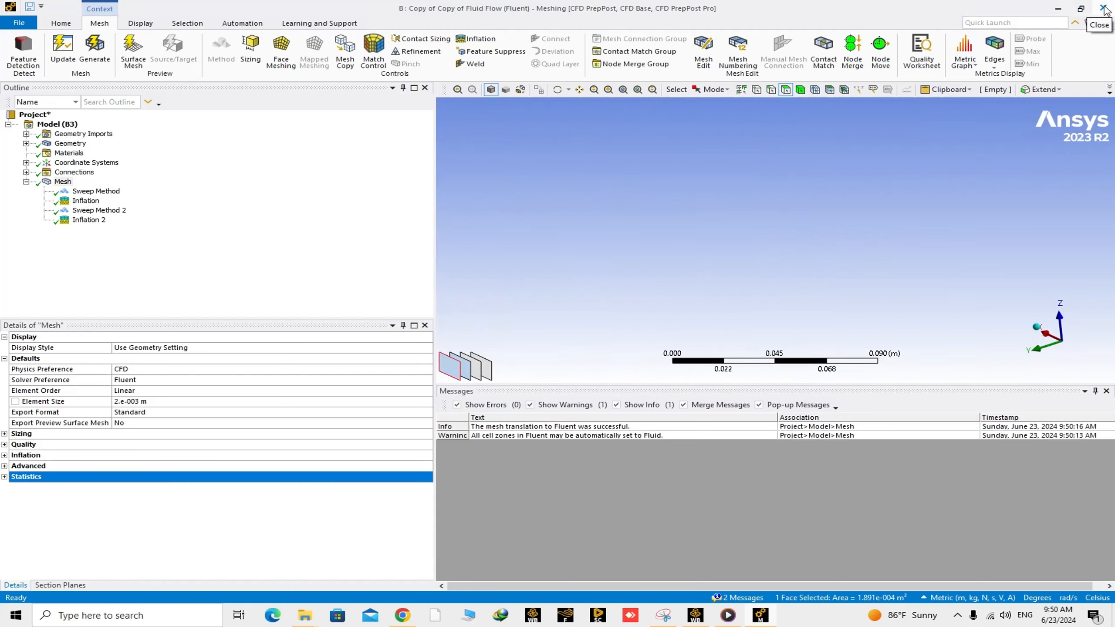